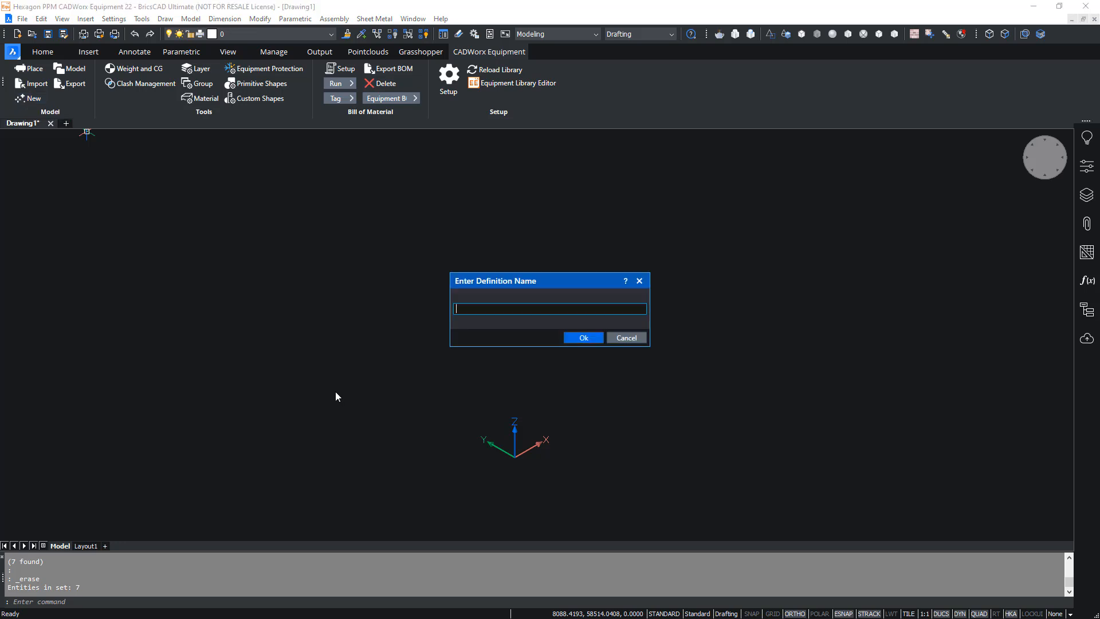
# - Name the new equipment definition V-101 and set its placement coordinates to X 2500 and Y 11500
pyautogui.write('V-101')
pyautogui.press('Return')
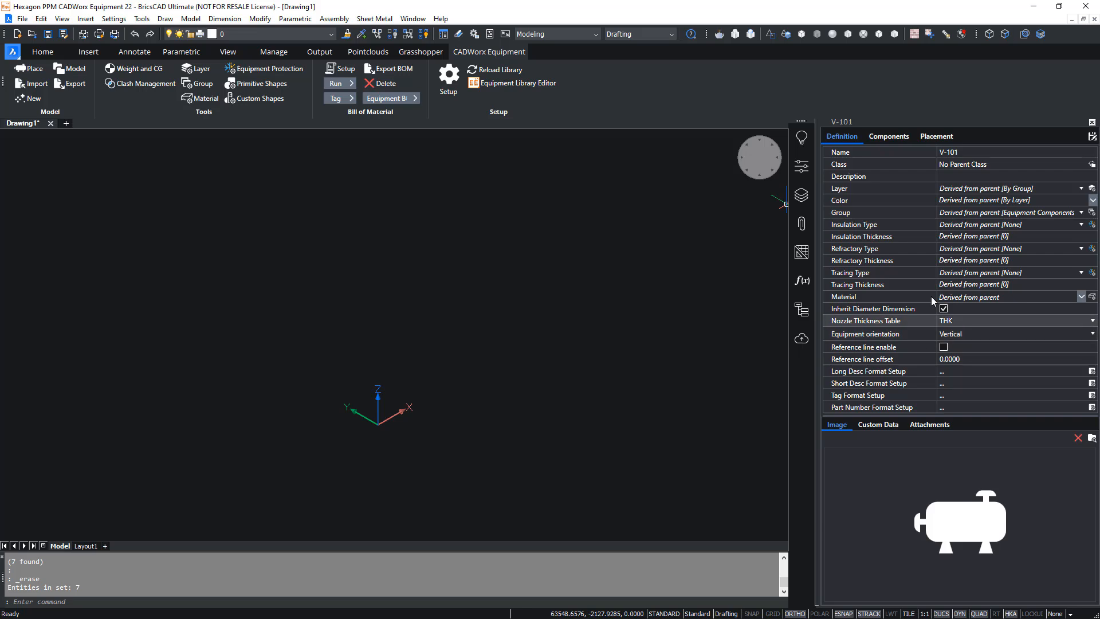
pyautogui.click(938, 138)
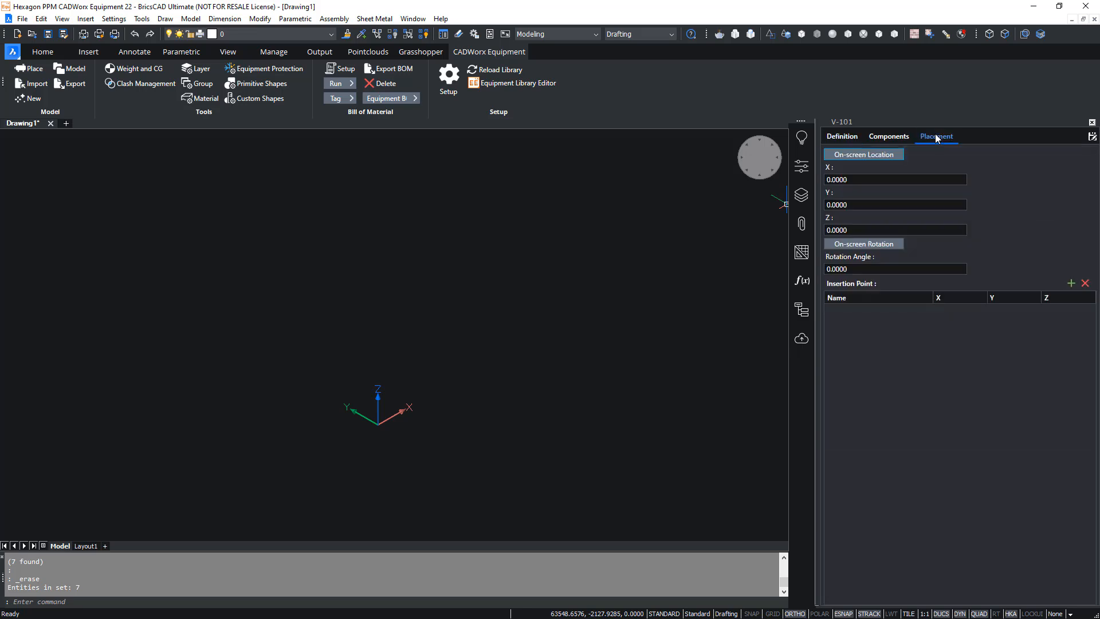
pyautogui.click(881, 180)
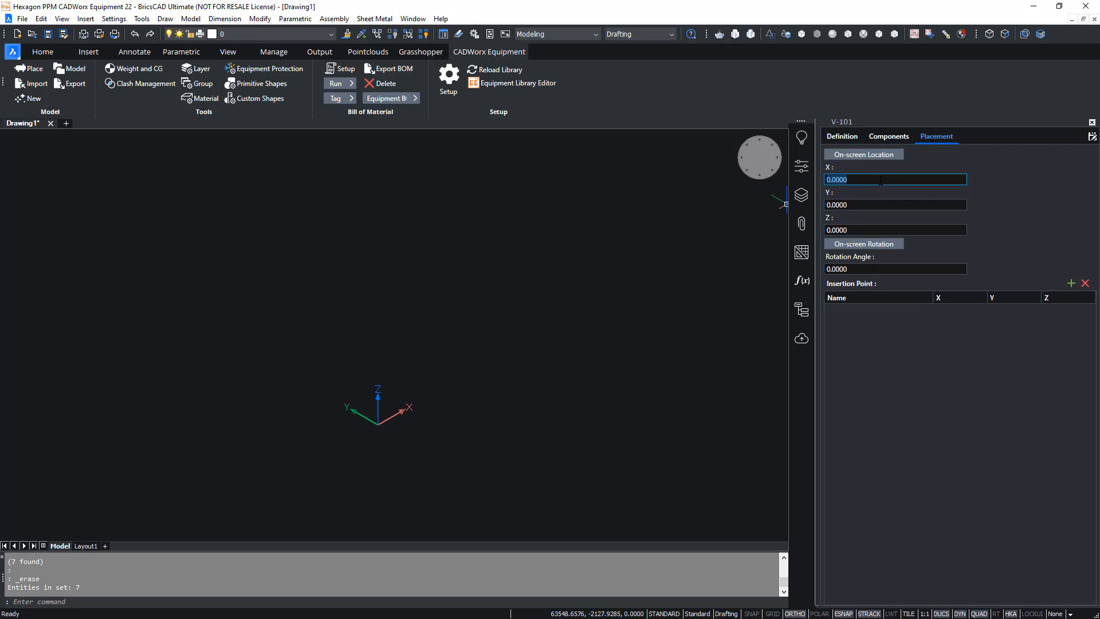
pyautogui.write('2500')
pyautogui.press('Tab')
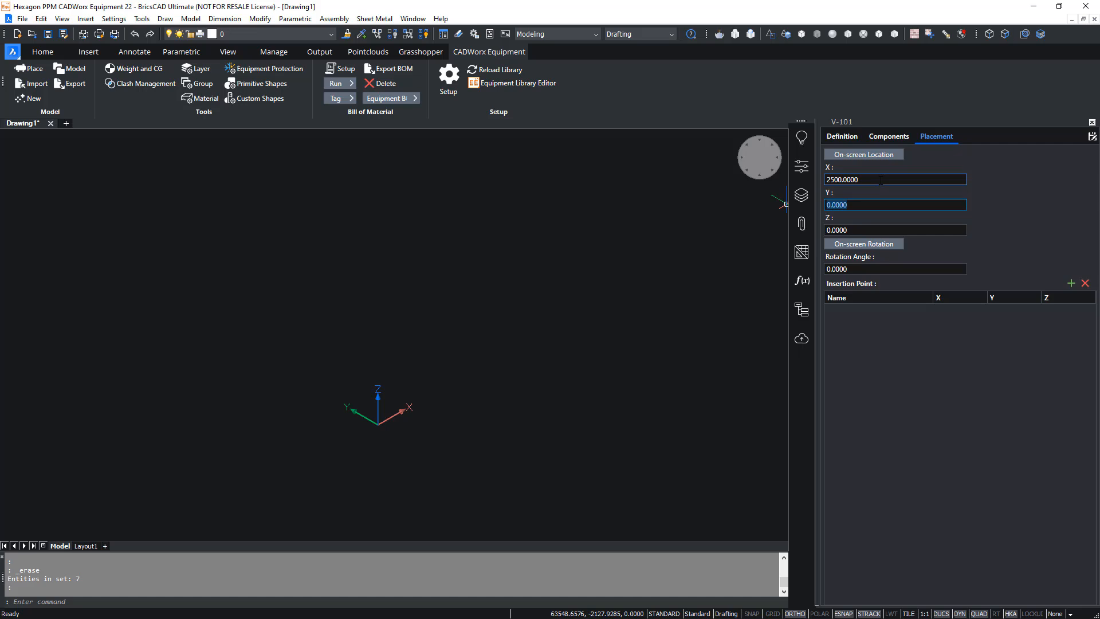
pyautogui.write('11500')
pyautogui.press('Tab')
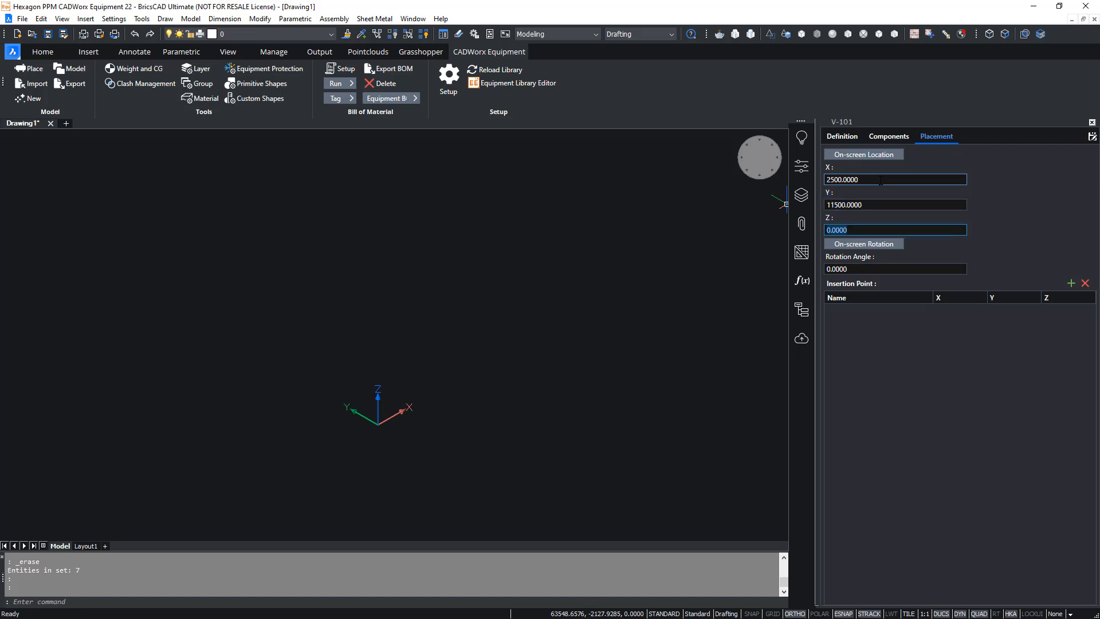
pyautogui.click(881, 180)
# - Add a skirt component to V-101 with a length of 1000 and a diameter of 1800
pyautogui.click(889, 137)
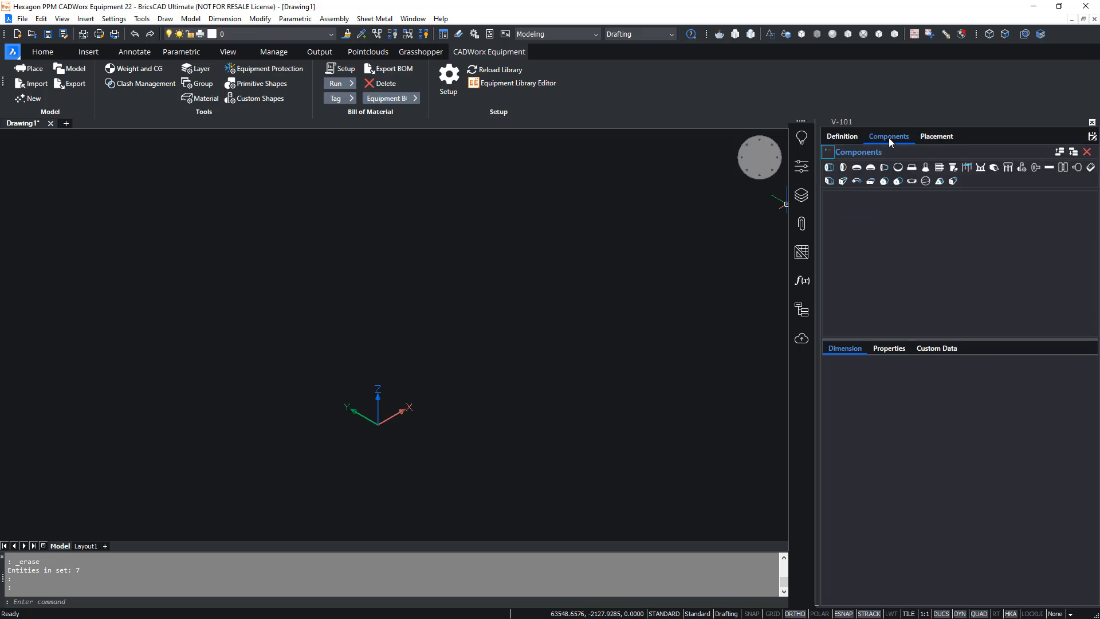
pyautogui.click(926, 167)
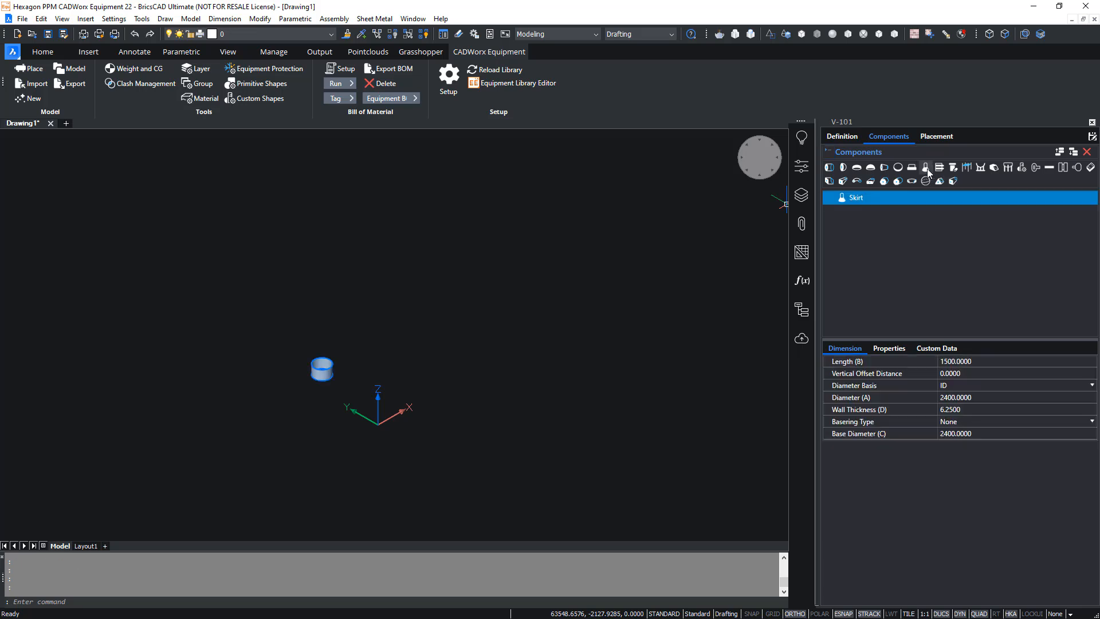
pyautogui.middleClick(328, 394)
pyautogui.middleClick(329, 394)
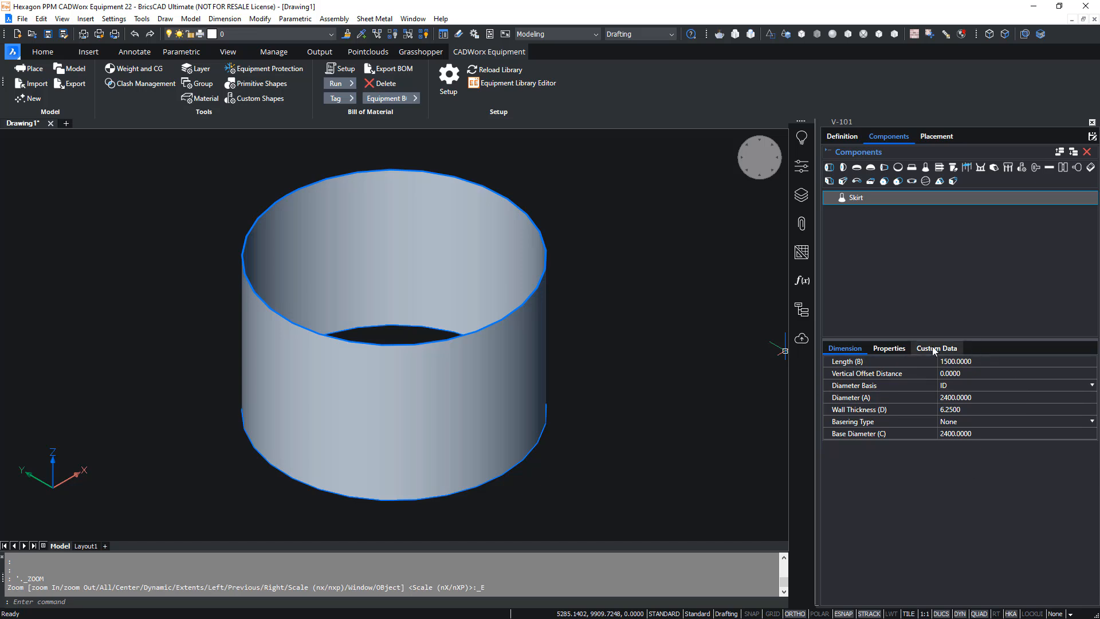
pyautogui.click(989, 363)
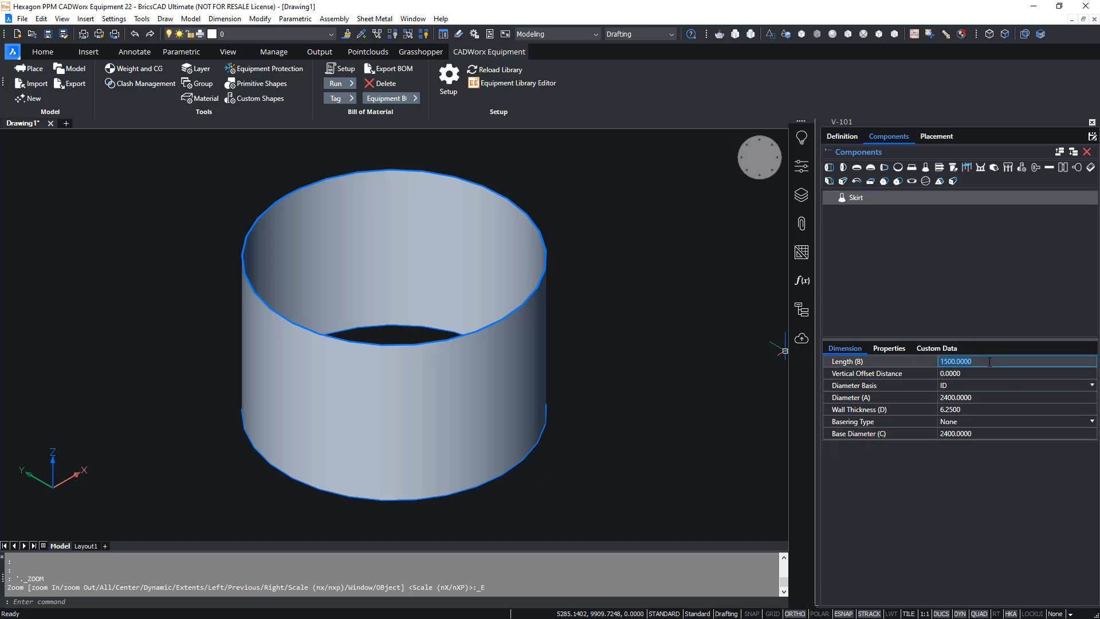
pyautogui.write('1000')
pyautogui.press('Return')
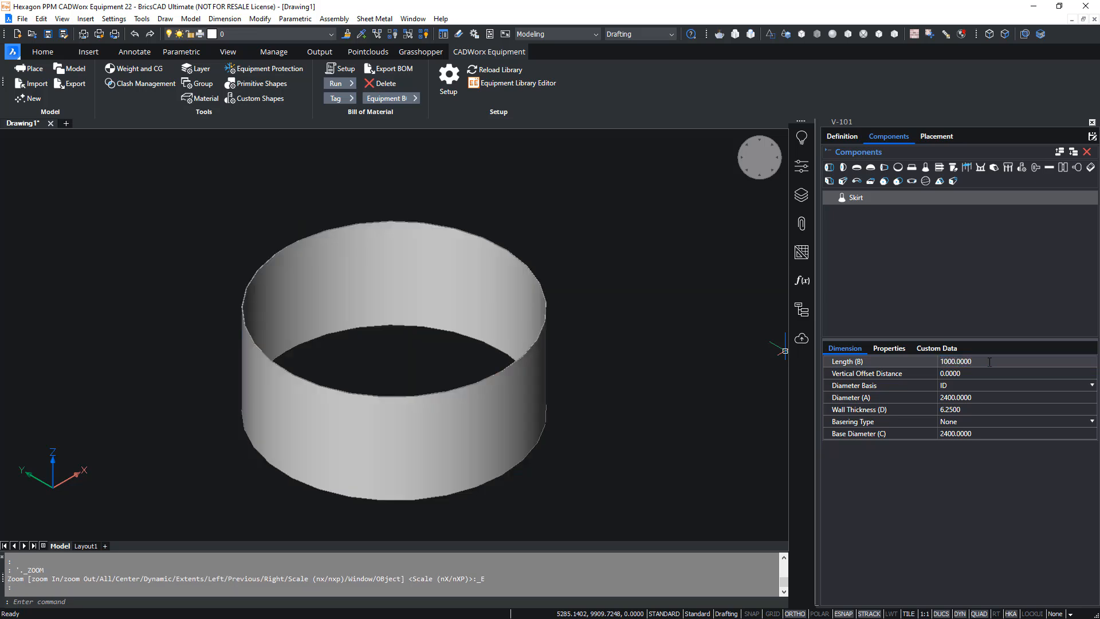
pyautogui.click(981, 398)
pyautogui.write('1800')
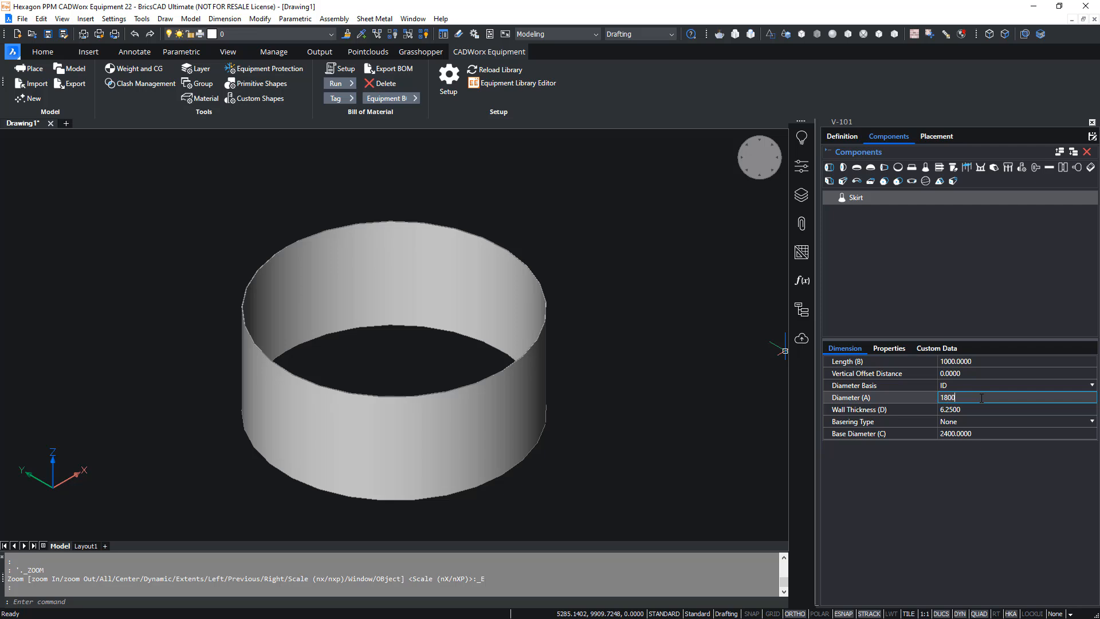
pyautogui.press('Return')
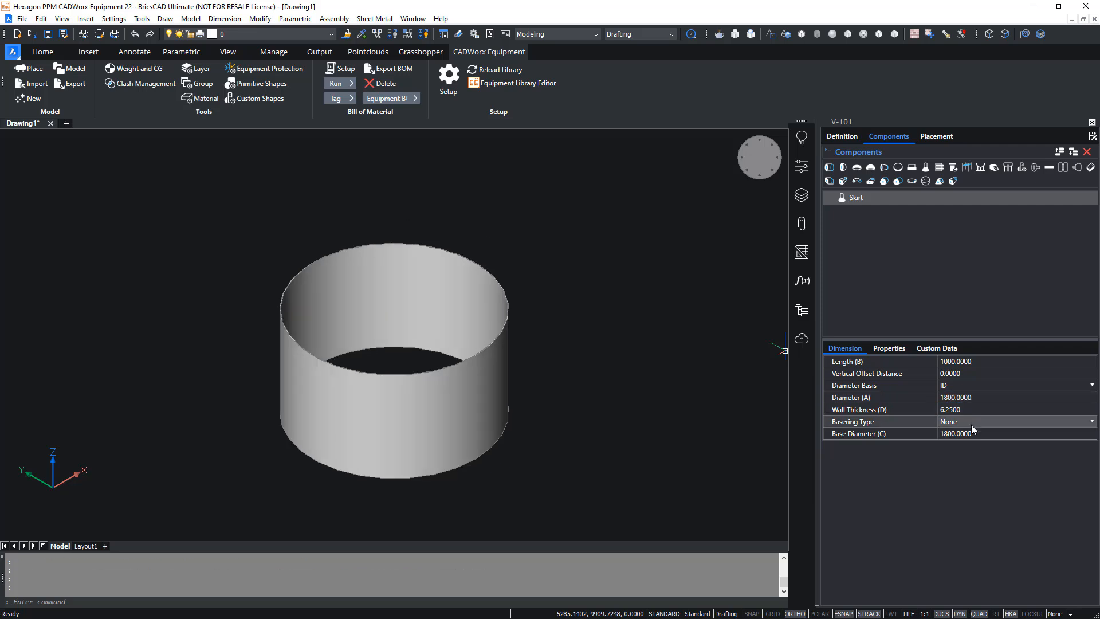
# - Set the skirt's basering type to With Gussets
pyautogui.click(971, 423)
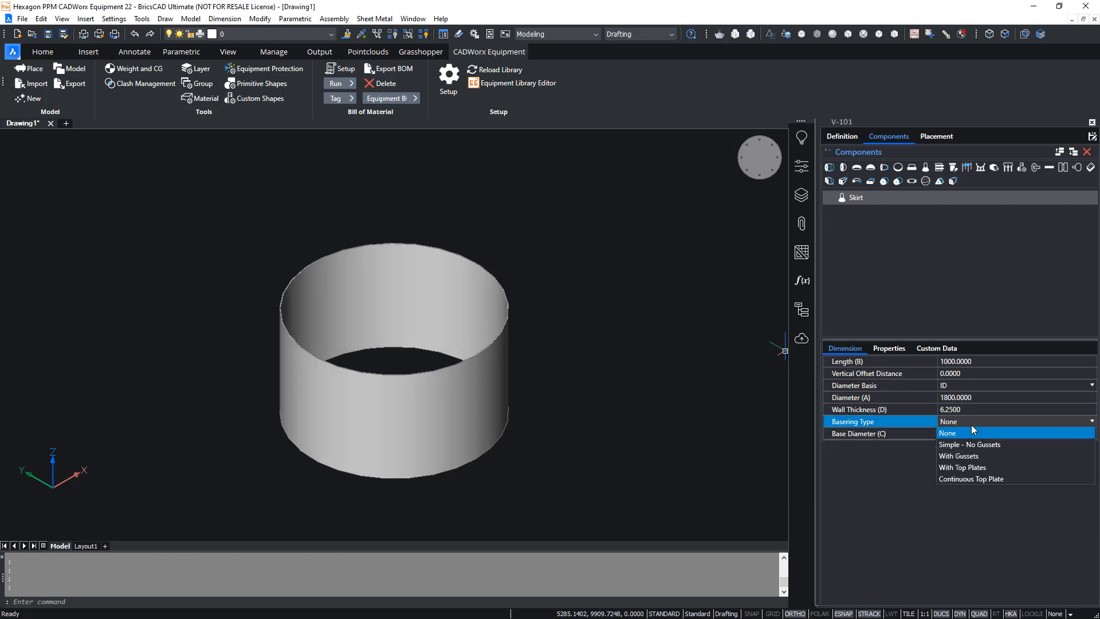
pyautogui.click(972, 457)
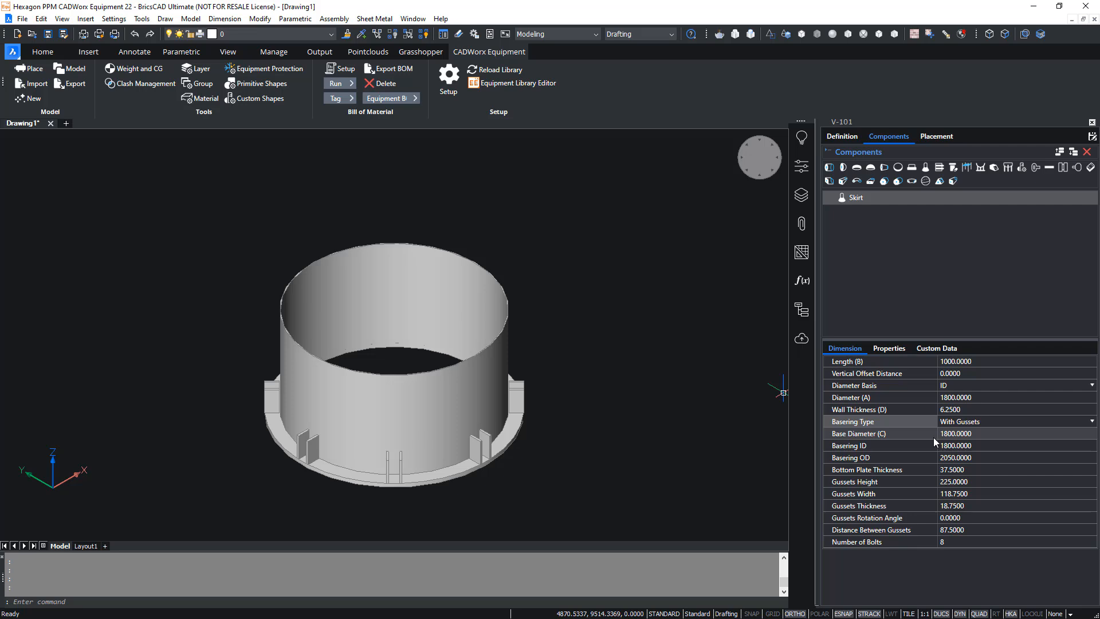
pyautogui.click(924, 408)
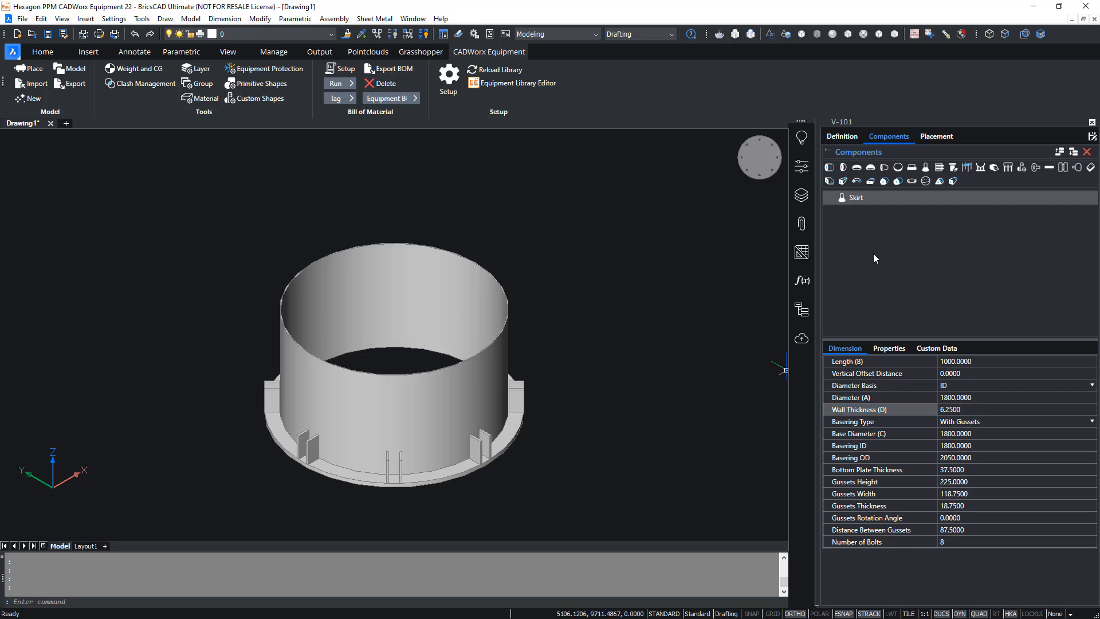
# - Add an elliptical head on the skirt and name it Bottom Head
pyautogui.click(843, 168)
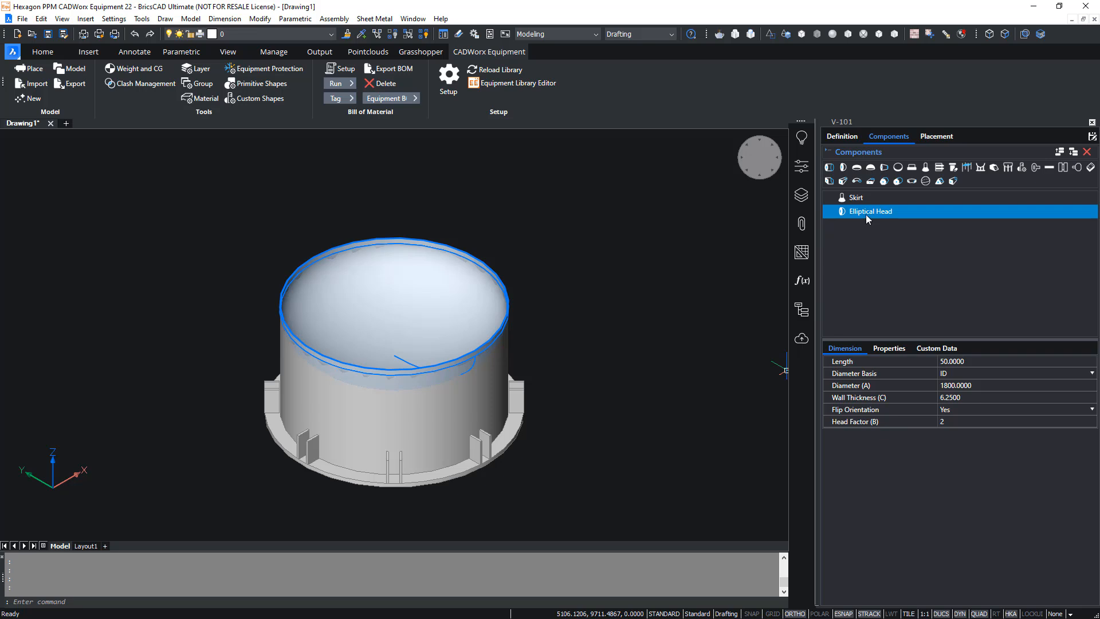
pyautogui.click(894, 349)
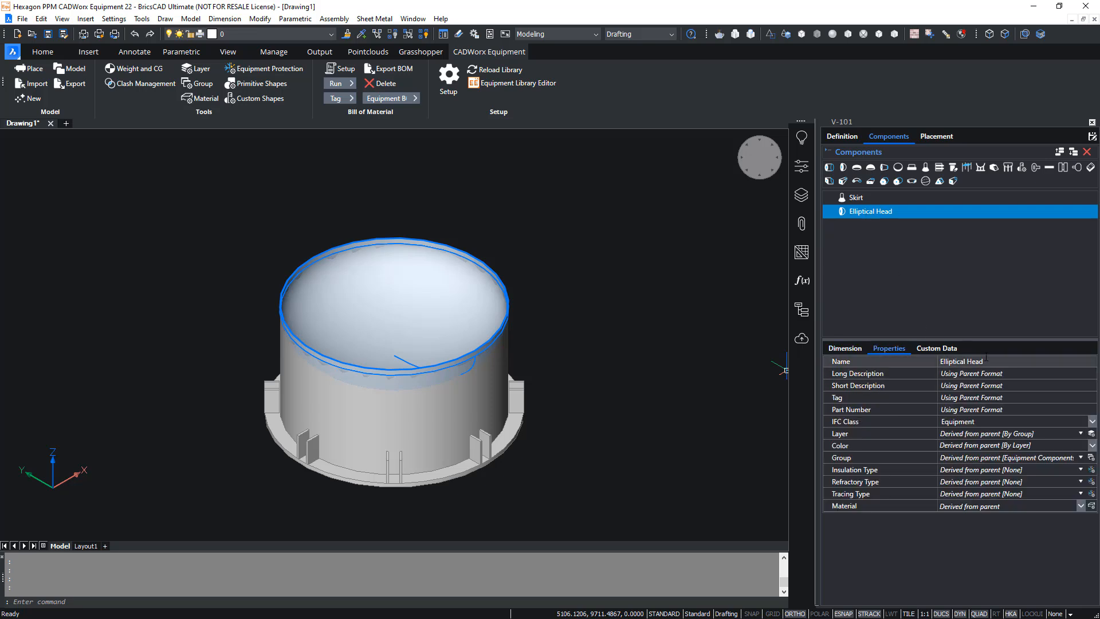
pyautogui.click(1013, 361)
pyautogui.write('Bottom Head')
pyautogui.press('Return')
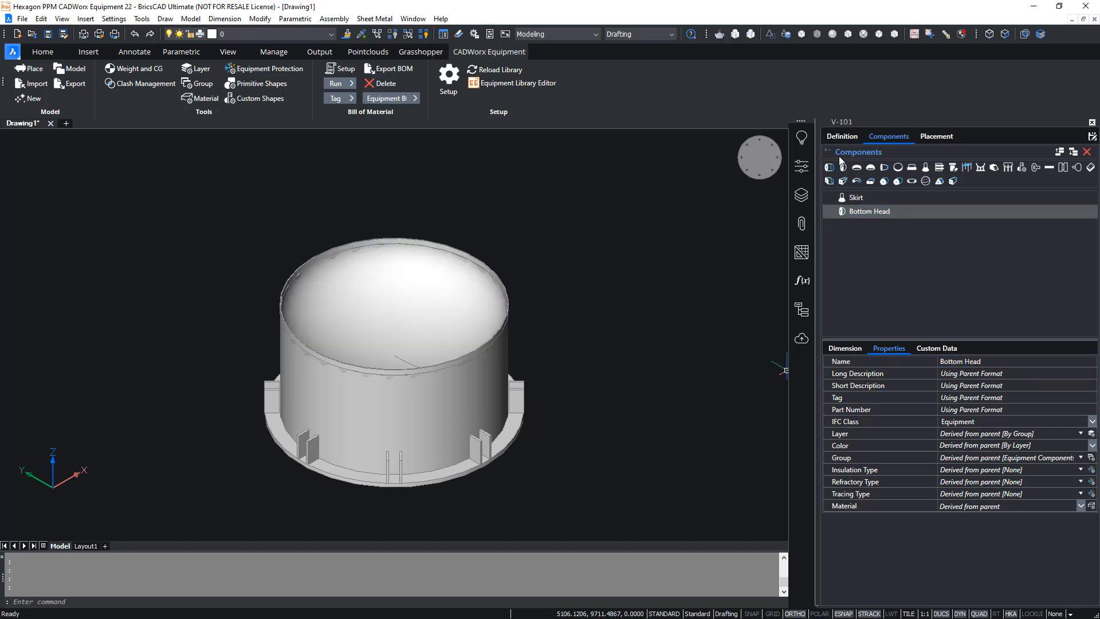
# - Add a circular cylinder above the bottom head and close it with an elliptical head named Top Head
pyautogui.click(829, 167)
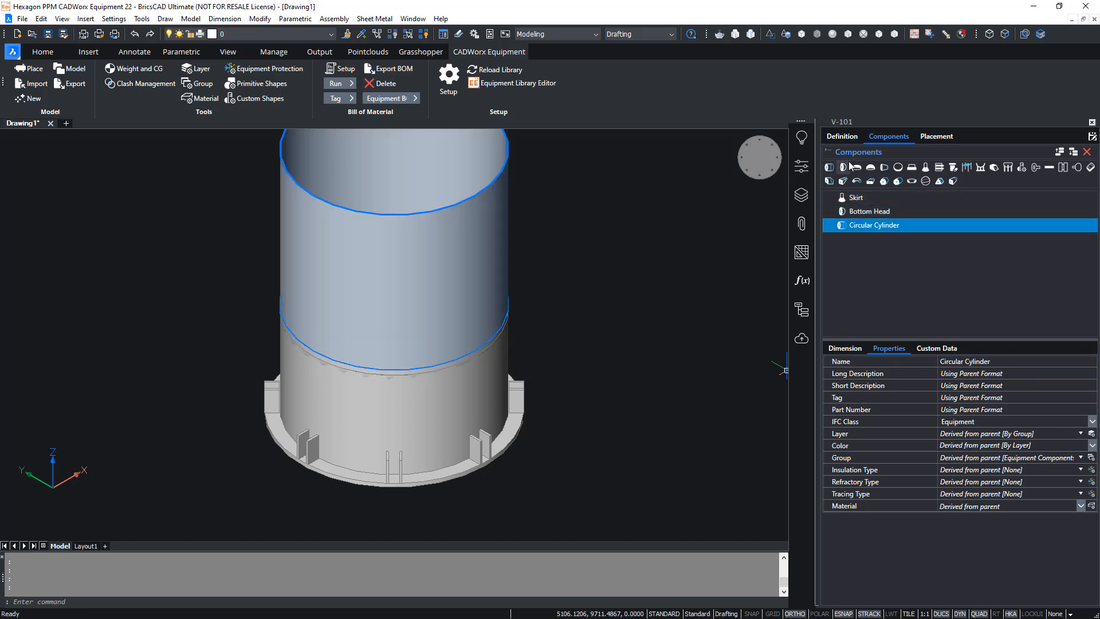
pyautogui.click(843, 167)
pyautogui.moveTo(640, 254); pyautogui.dragTo(590, 295, button='middle')
pyautogui.scroll(-2, 606, 300)
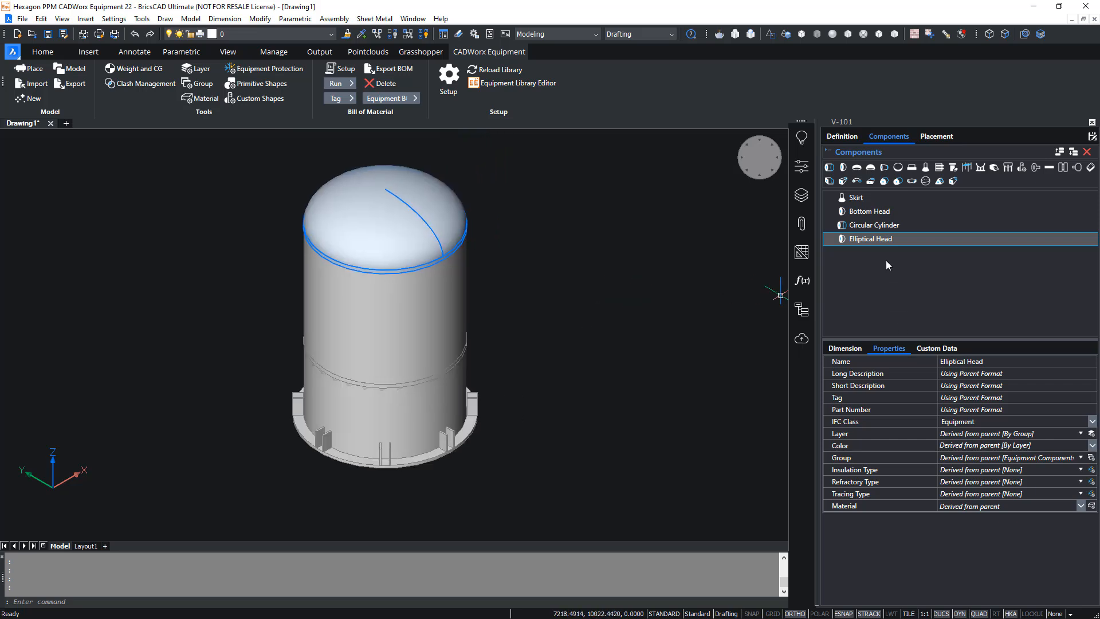
pyautogui.click(1002, 361)
pyautogui.write('T')
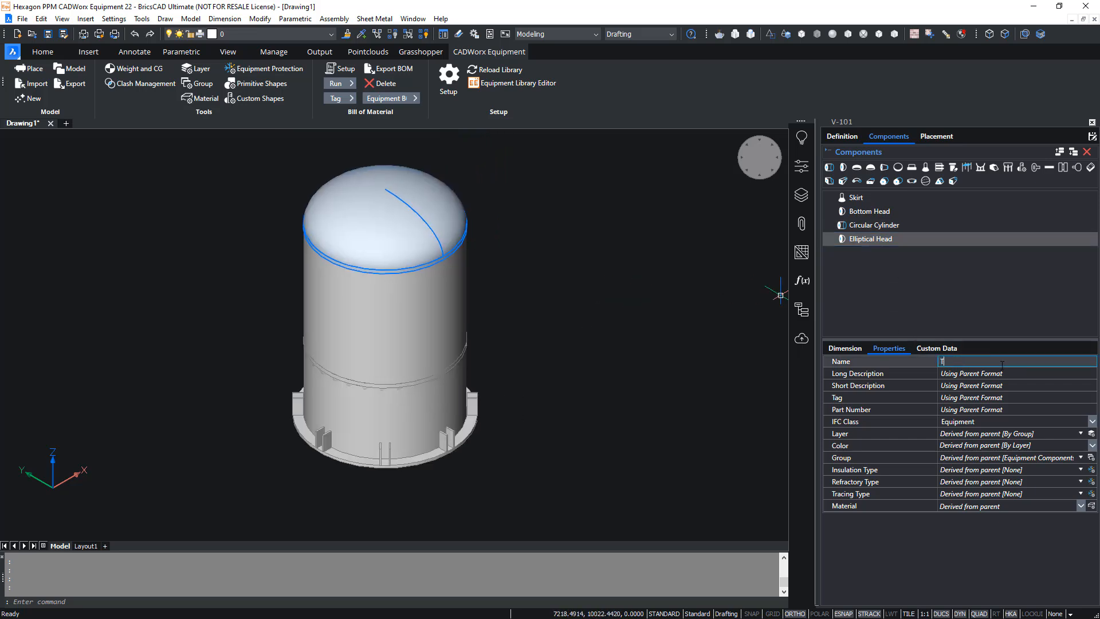
pyautogui.write('op Head')
pyautogui.press('Return')
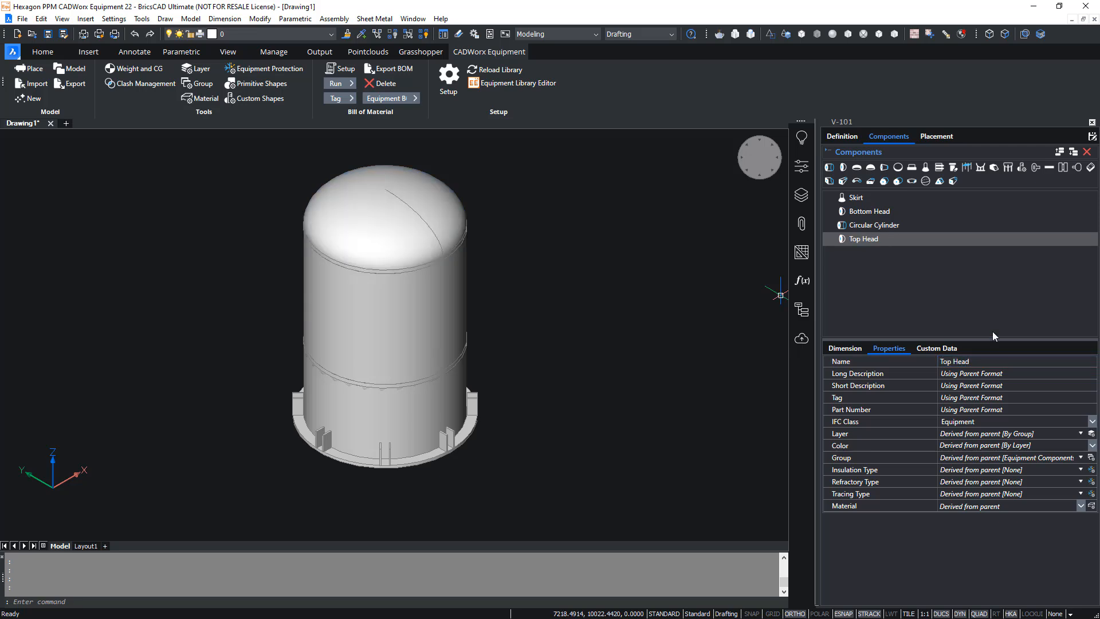
# - Set the circular cylinder's length to 3500
pyautogui.click(867, 227)
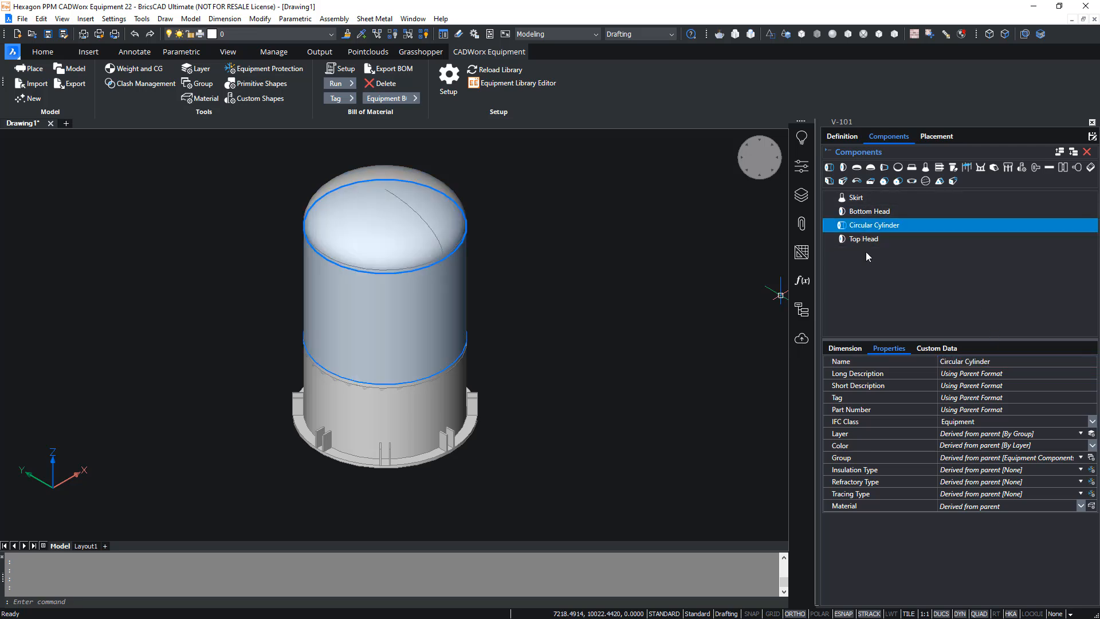
pyautogui.click(849, 348)
pyautogui.click(978, 361)
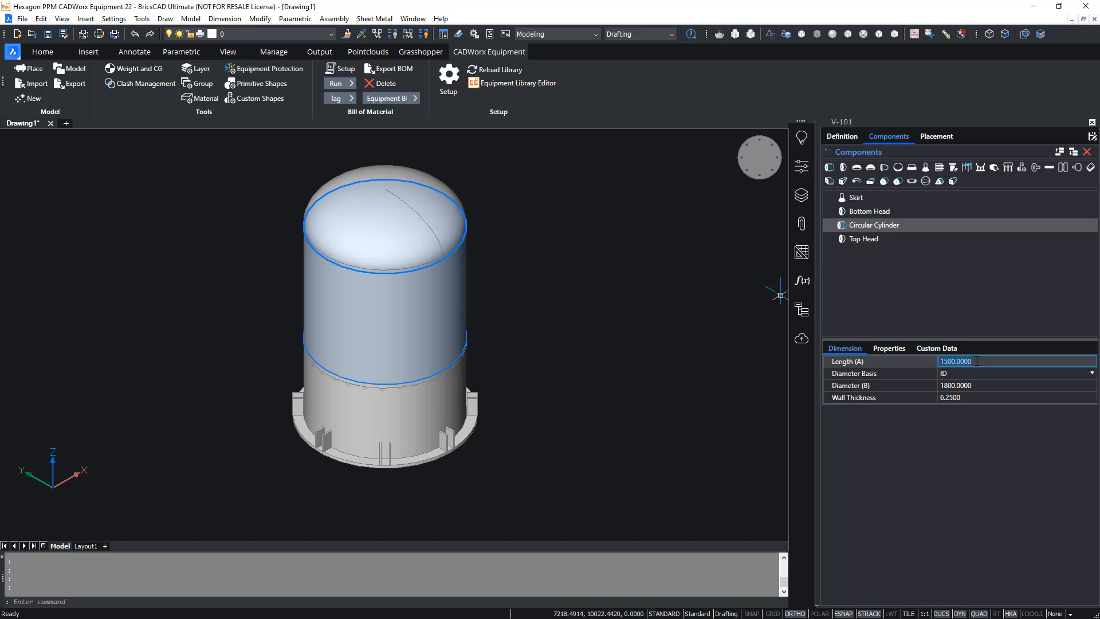
pyautogui.write('3500')
pyautogui.press('Return')
pyautogui.middleClick(611, 351)
pyautogui.middleClick(611, 351)
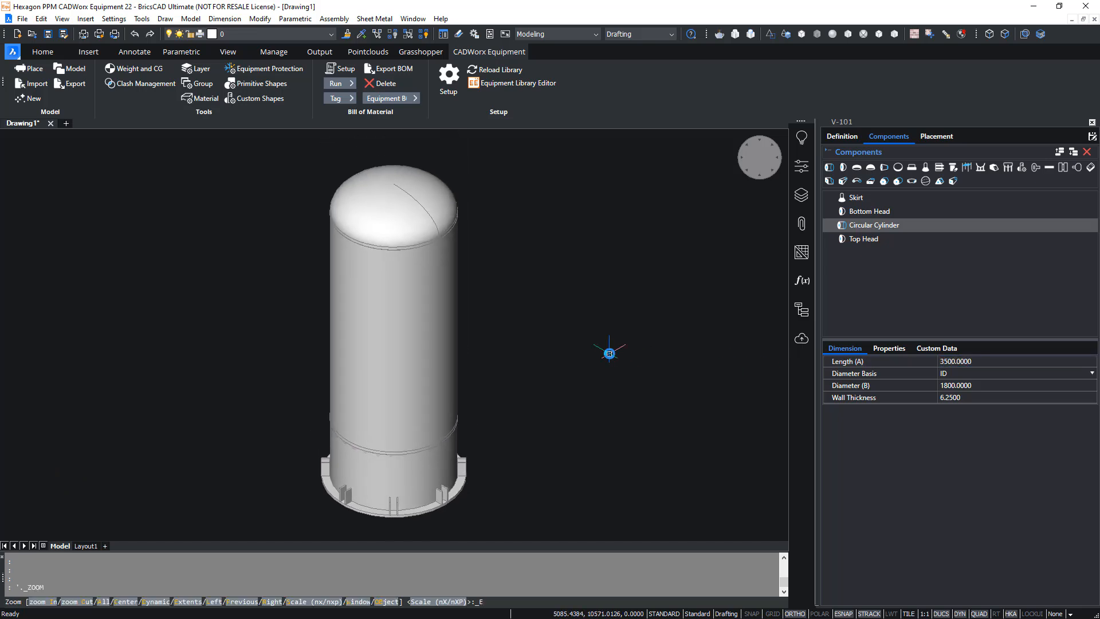
# - Add a nozzle to the circular cylinder and name it N1
pyautogui.click(892, 226)
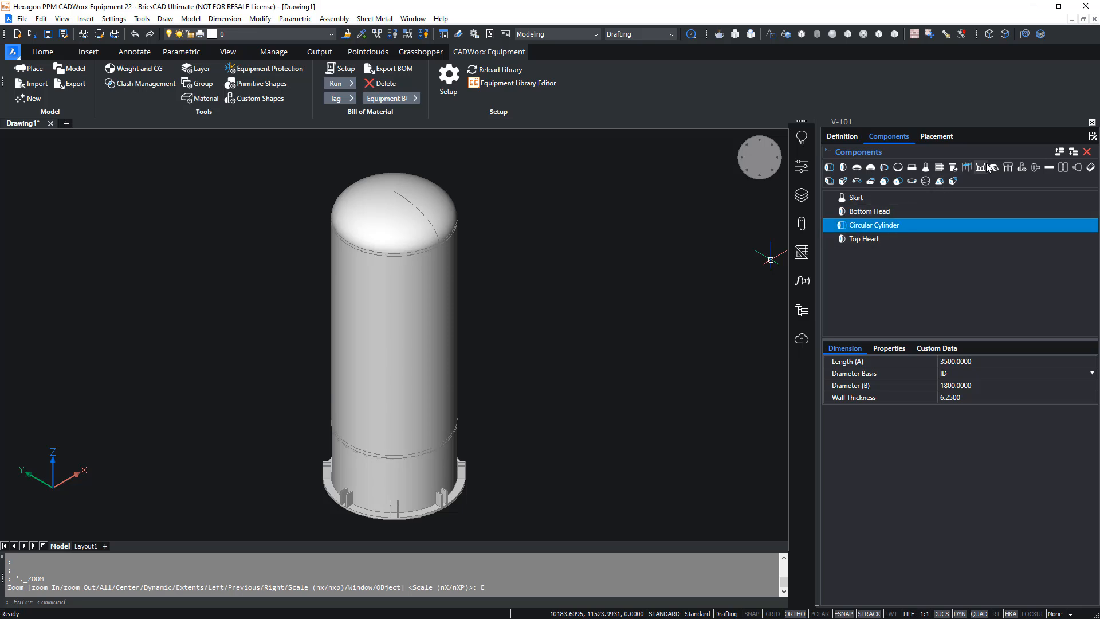
pyautogui.click(953, 168)
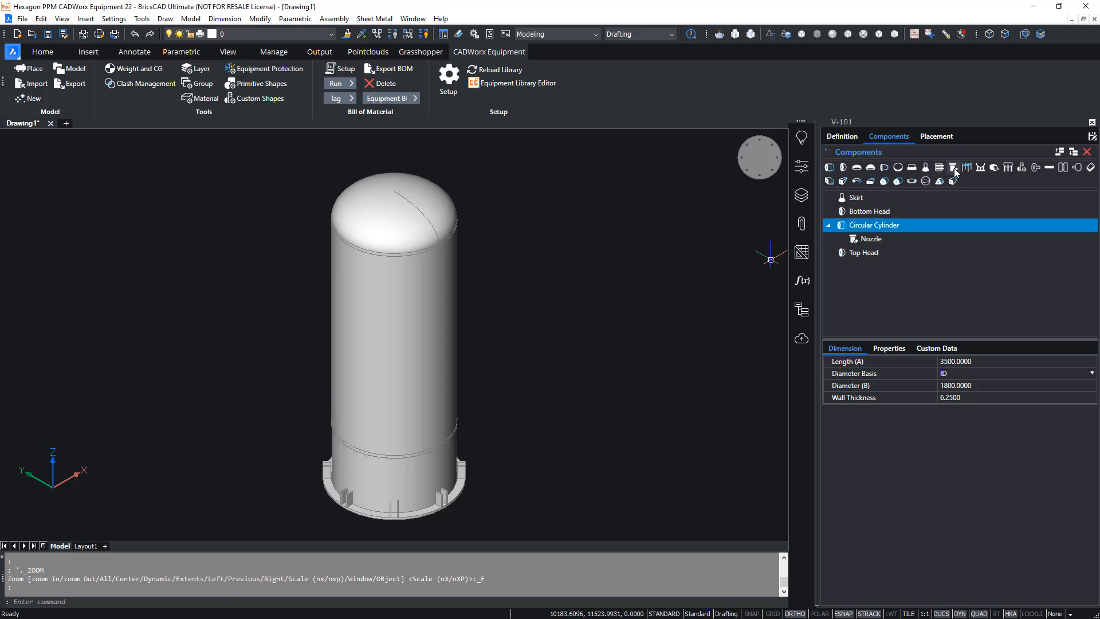
pyautogui.click(881, 241)
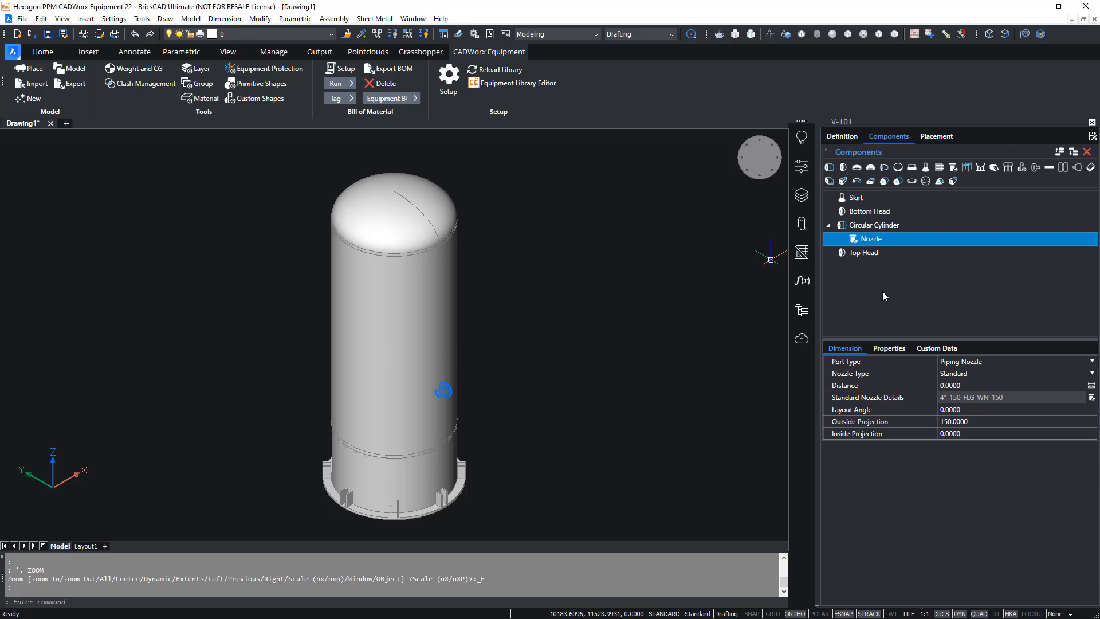
pyautogui.click(889, 348)
pyautogui.click(962, 361)
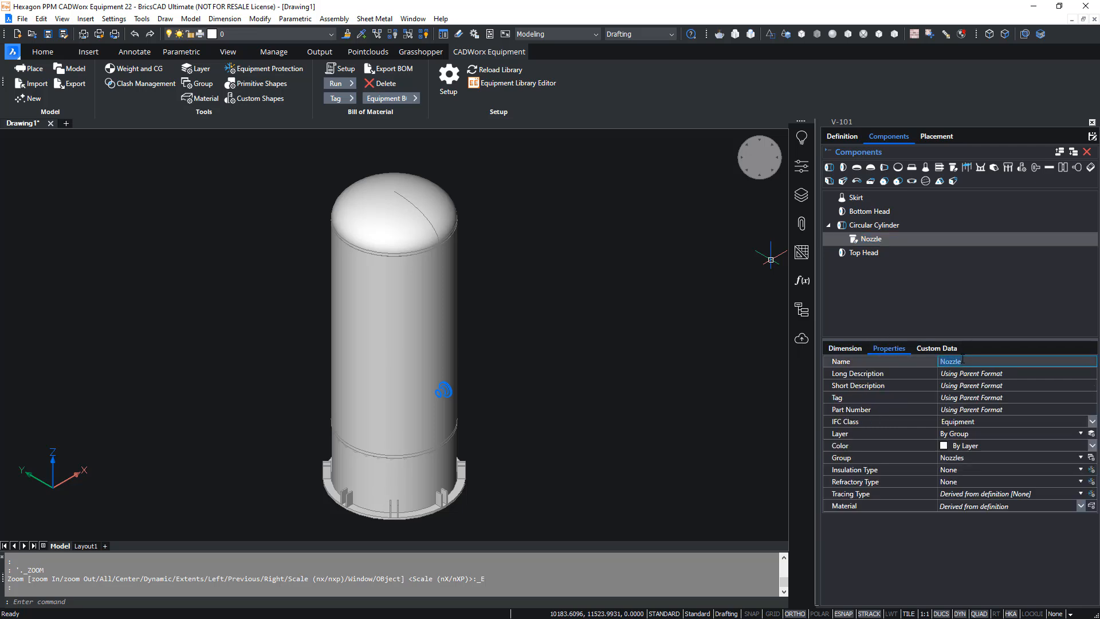
pyautogui.write('N1')
pyautogui.press('Return')
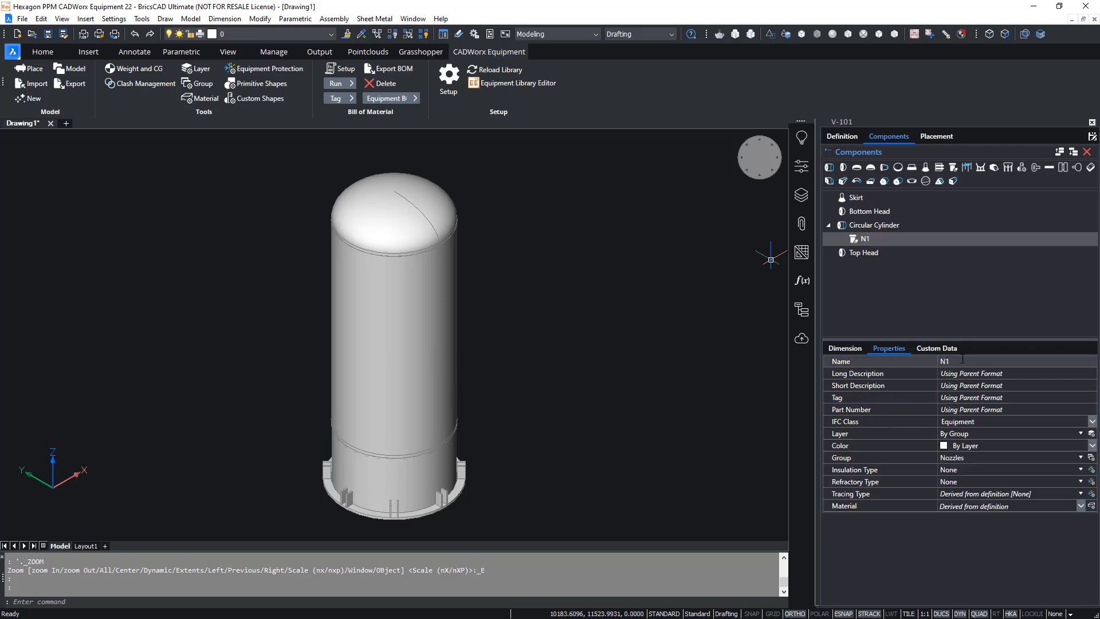
# - Set nozzle N1's layout angle to 180 and its distance along the cylinder to 2550
pyautogui.click(845, 347)
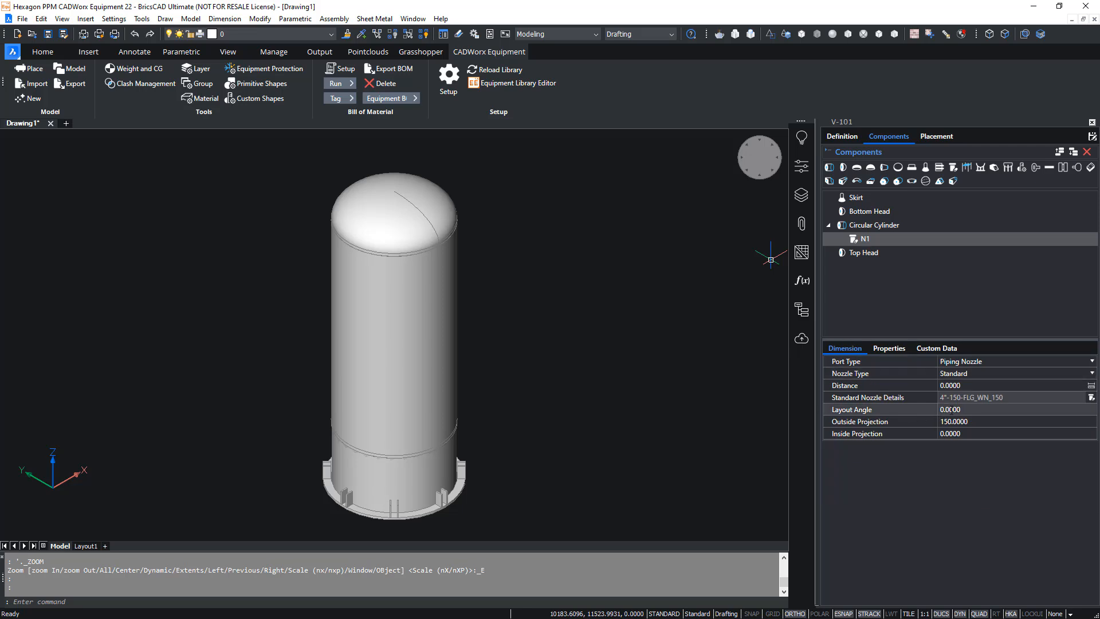
pyautogui.click(962, 409)
pyautogui.write('180')
pyautogui.press('Return')
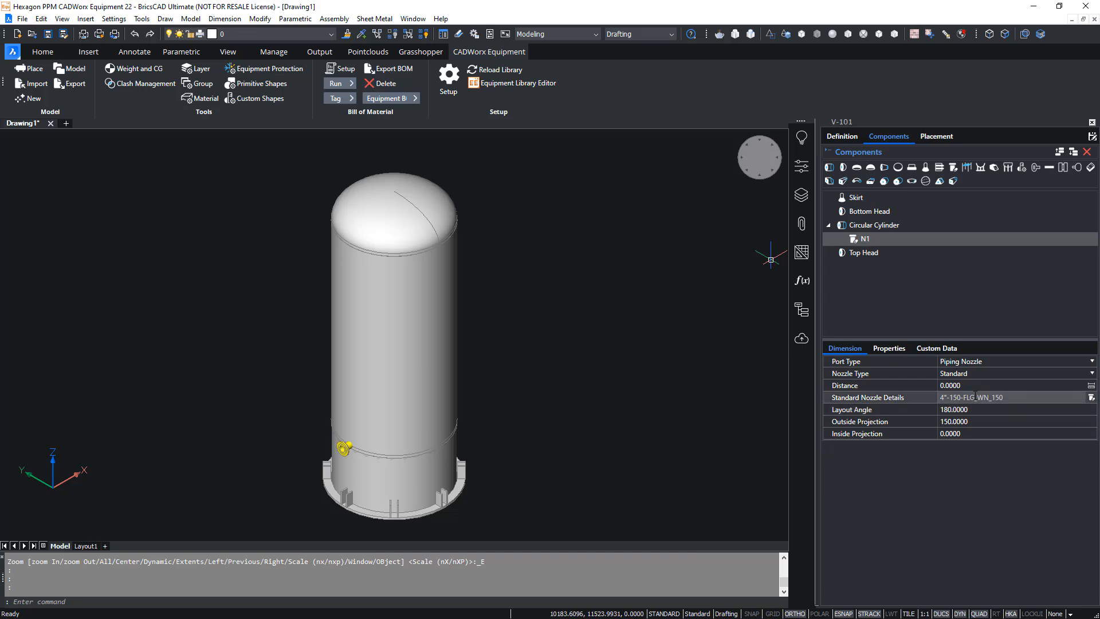
pyautogui.click(971, 386)
pyautogui.write('2550')
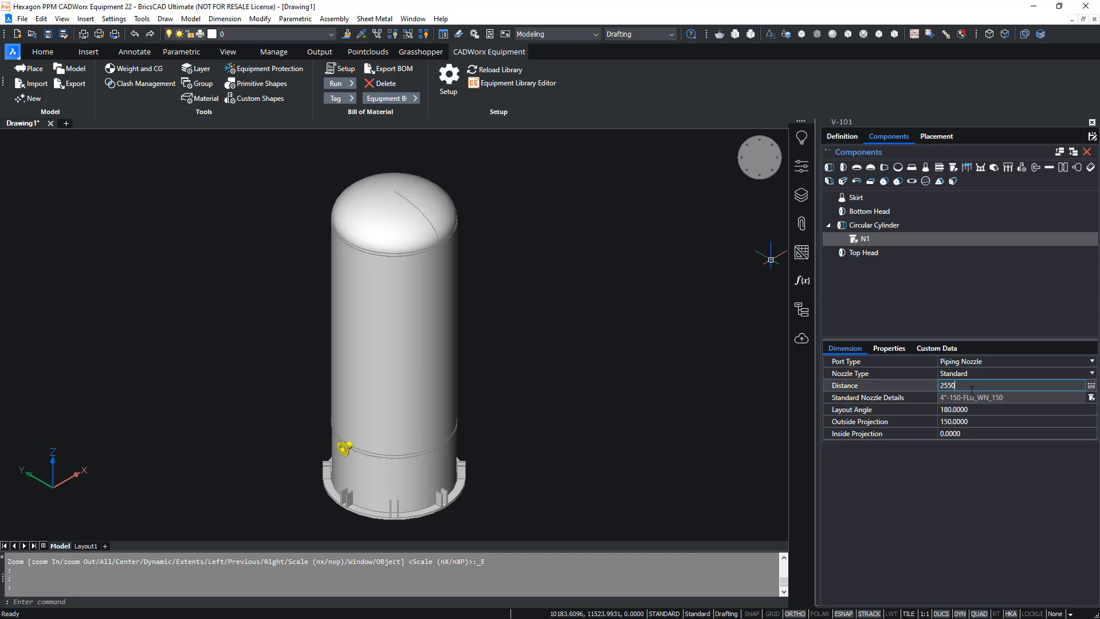
pyautogui.press('Return')
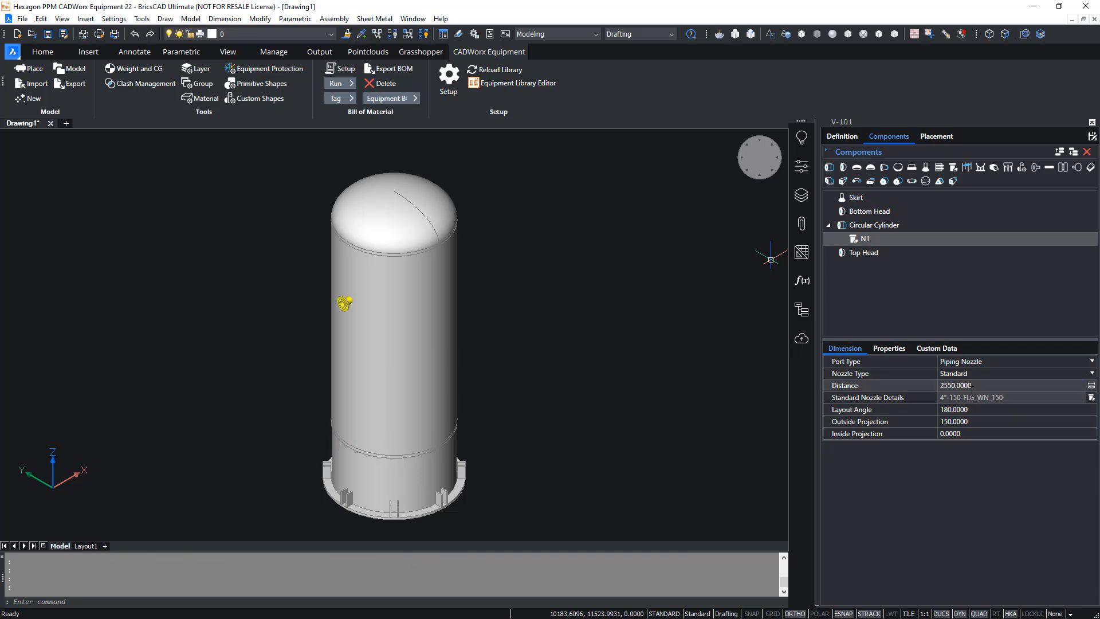
# - Set nozzle N1's standard details to a 6" diameter and a FLG_WN_300 weld neck flange
pyautogui.click(1092, 397)
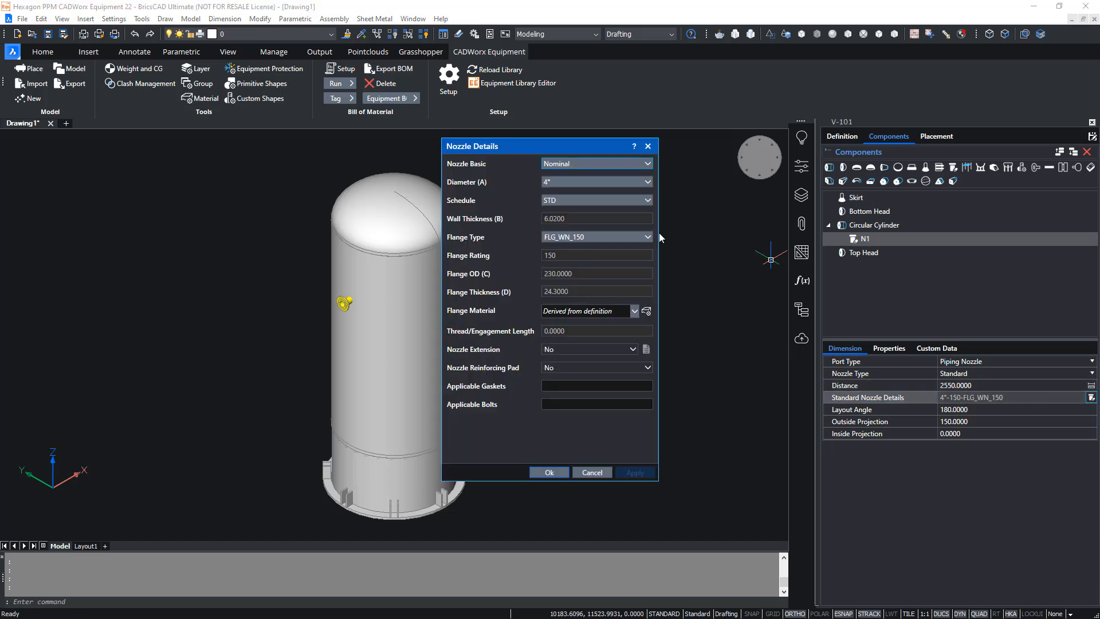
pyautogui.click(597, 180)
pyautogui.click(561, 227)
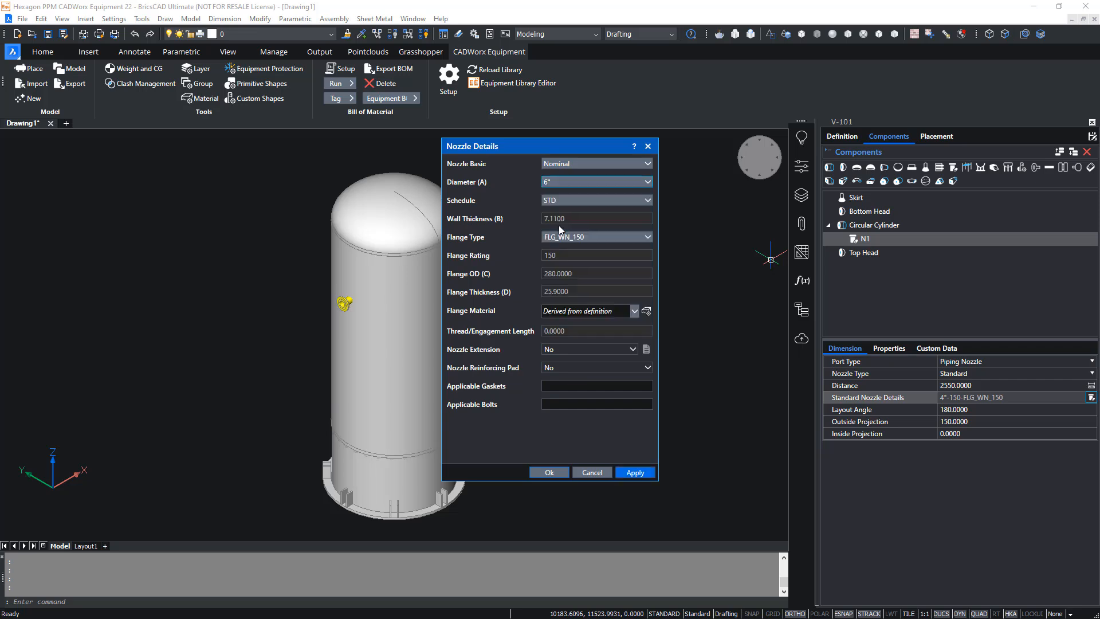
pyautogui.click(565, 238)
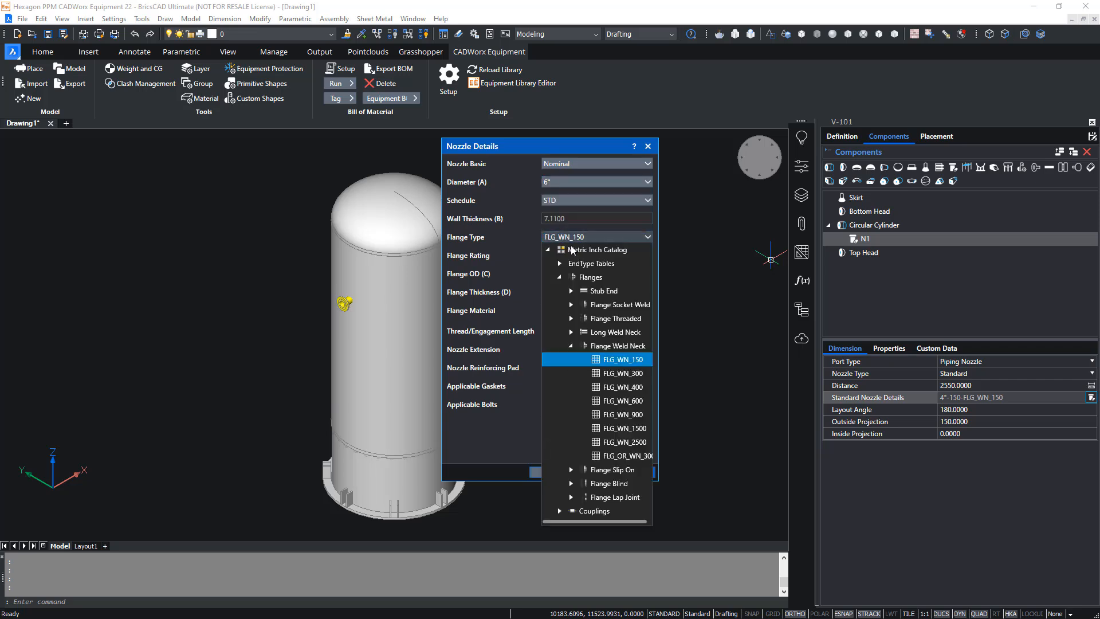
pyautogui.click(610, 372)
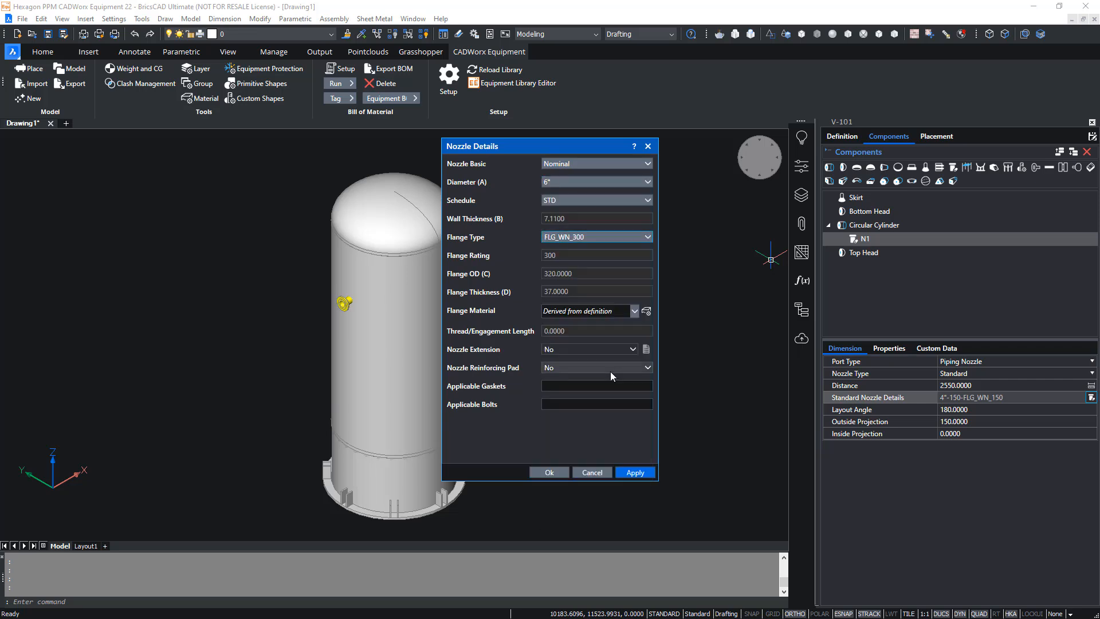
pyautogui.click(551, 473)
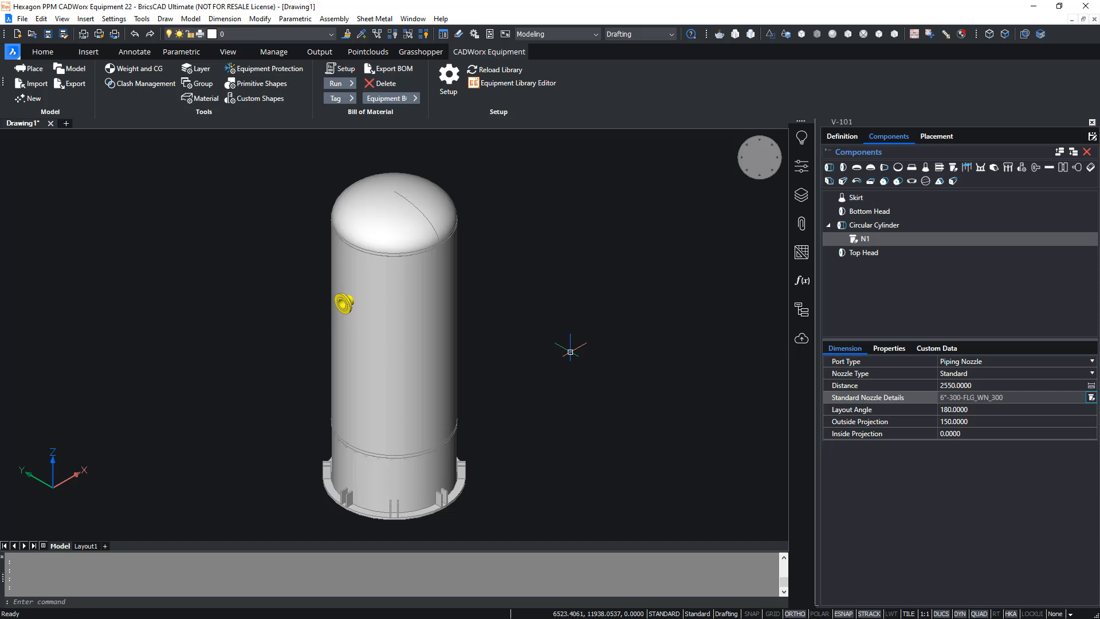
# - Export the complete vessel as V-101.pvdb to the C:\Integration folder, check the export log's final line and close the log
pyautogui.click(74, 85)
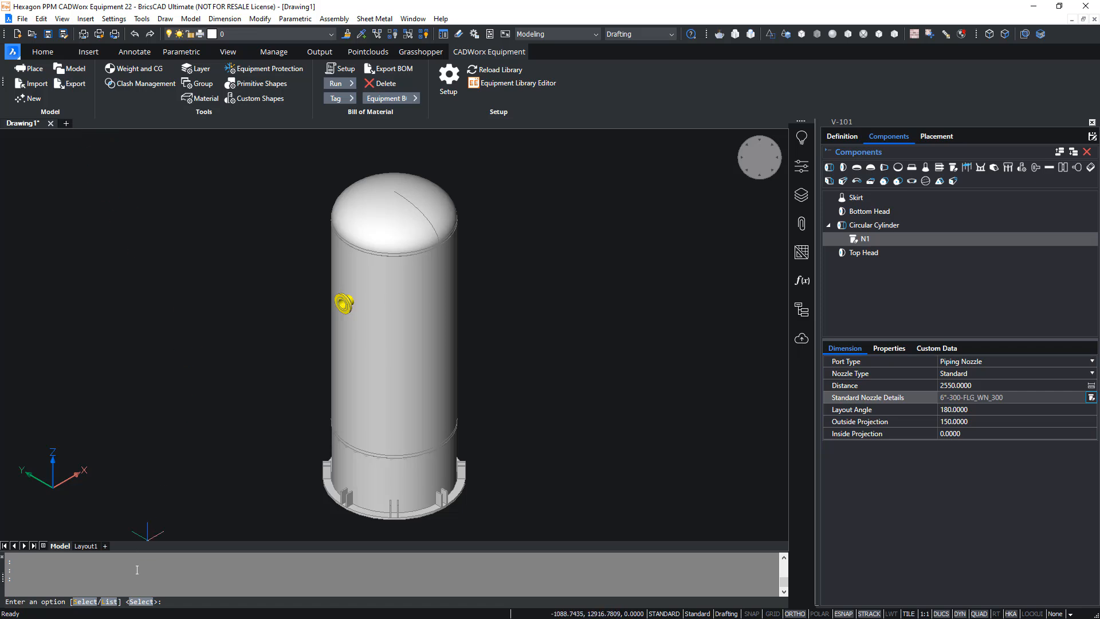
pyautogui.click(141, 601)
pyautogui.click(556, 536)
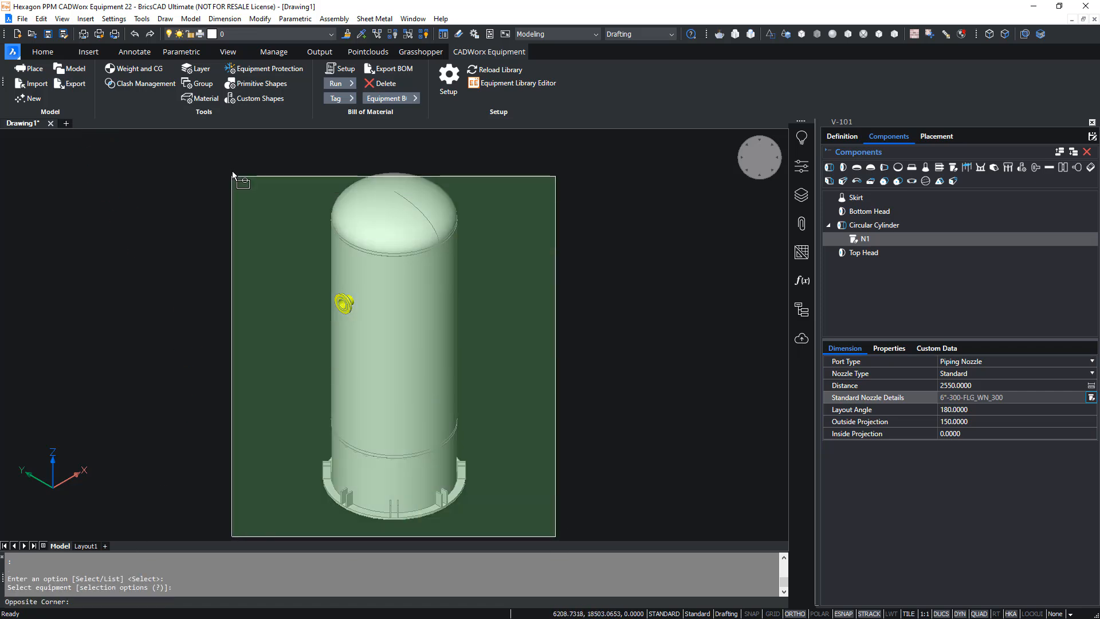
pyautogui.click(237, 160)
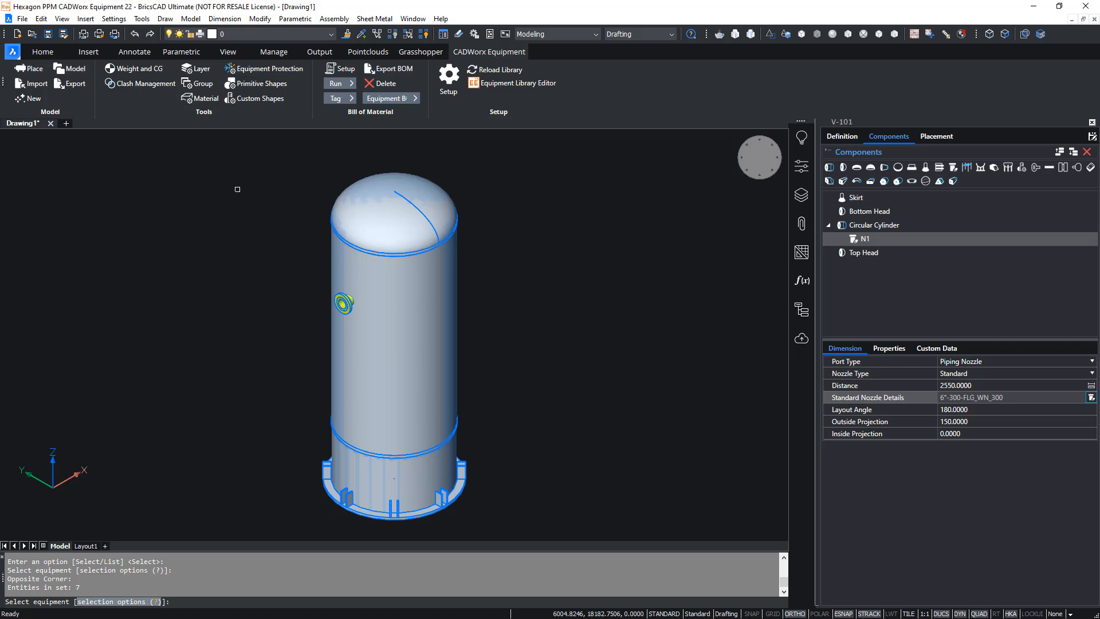
pyautogui.press('Return')
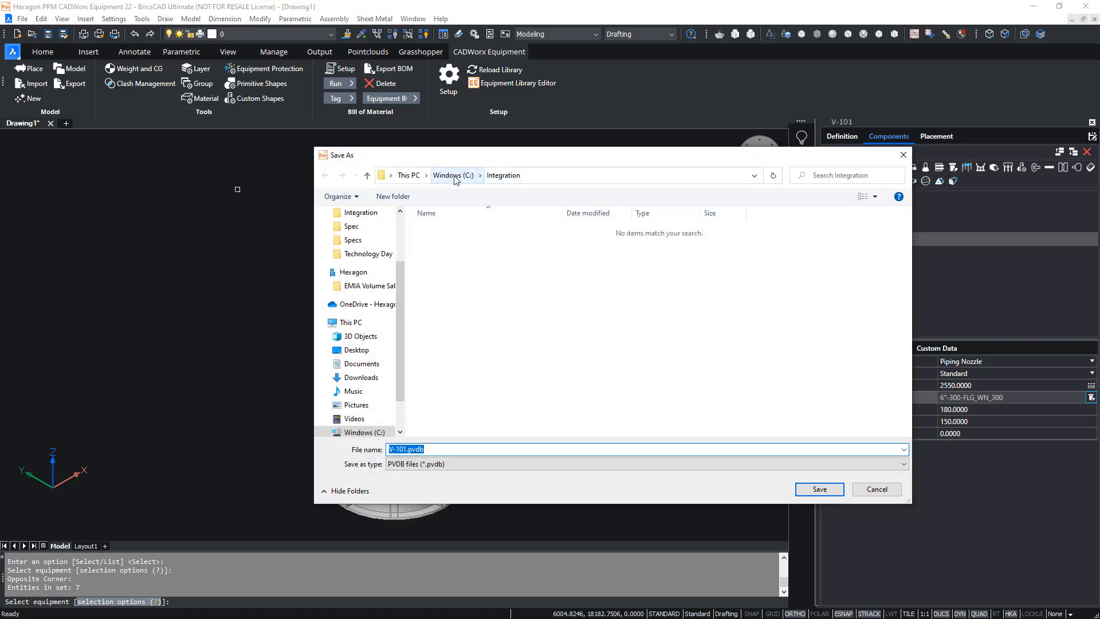
pyautogui.click(434, 449)
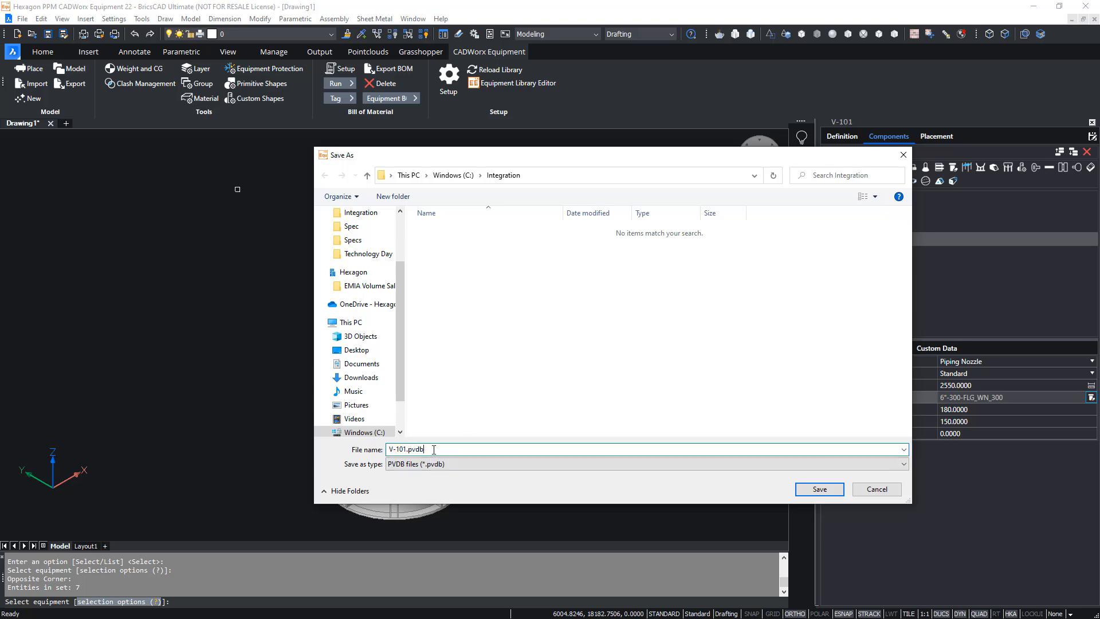
pyautogui.click(820, 490)
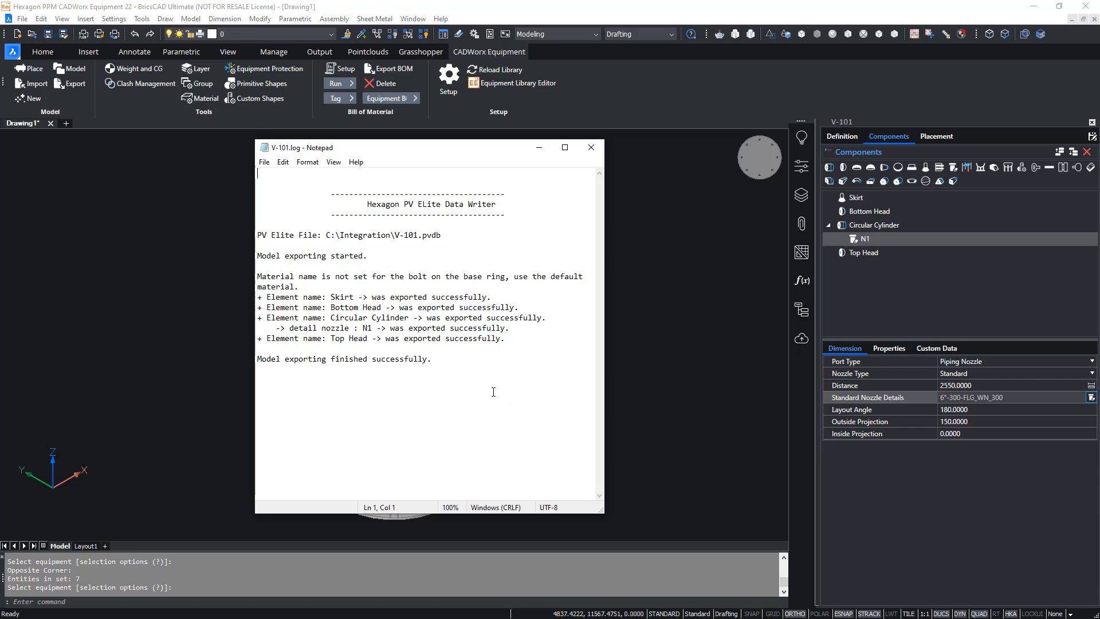
pyautogui.moveTo(441, 362); pyautogui.dragTo(257, 360)
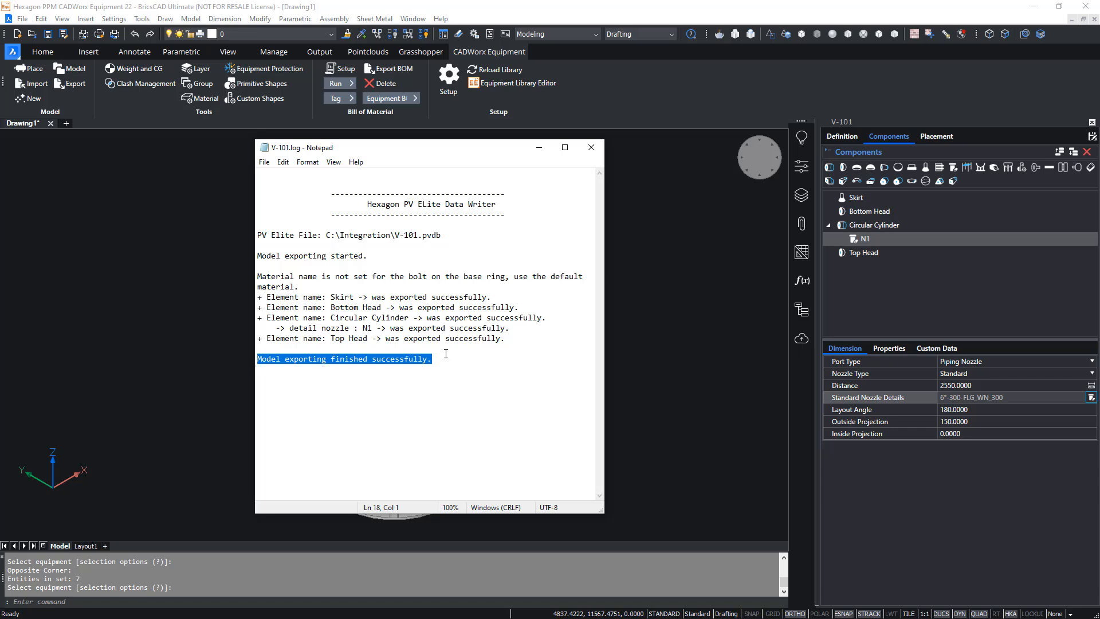
pyautogui.click(590, 148)
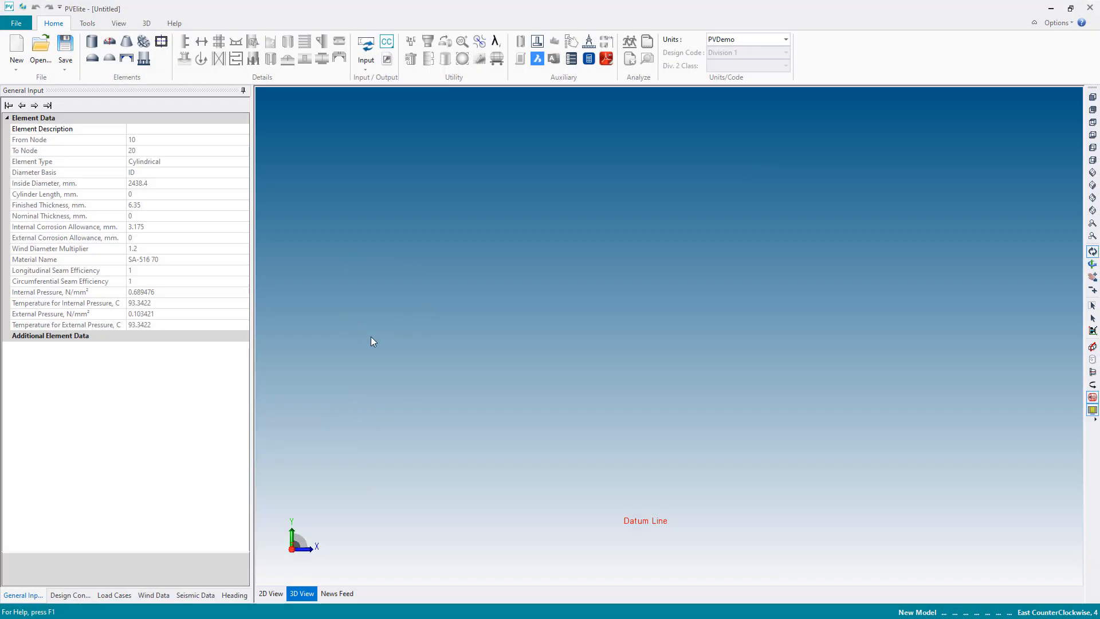
# - Switch to PV Elite and open the exported V-101.pvdb file from the Integration folder
pyautogui.click(41, 63)
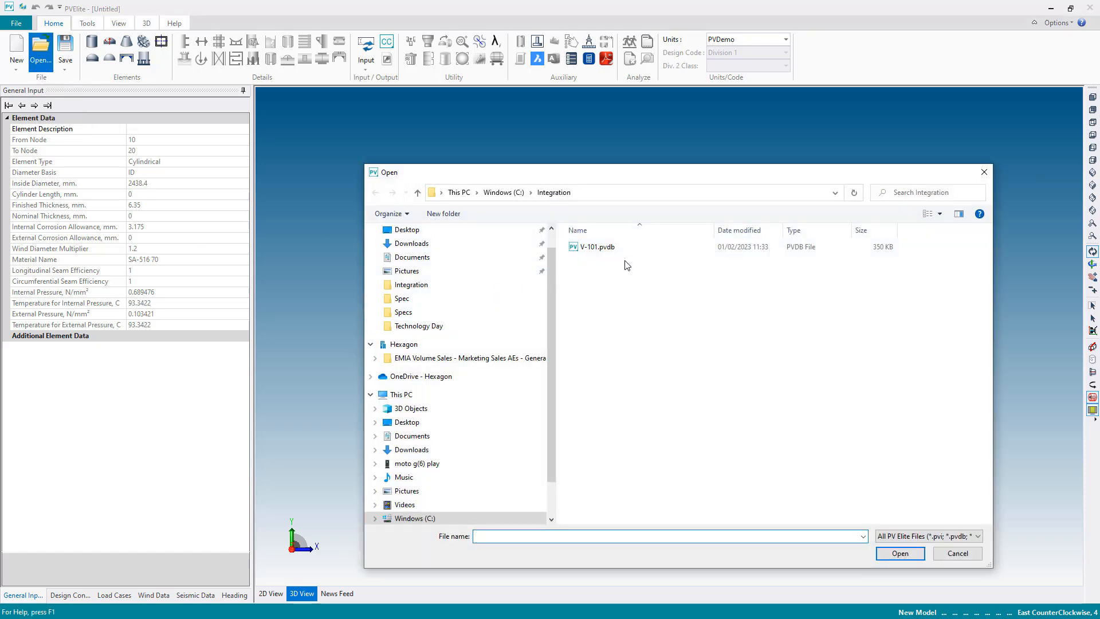
pyautogui.click(596, 250)
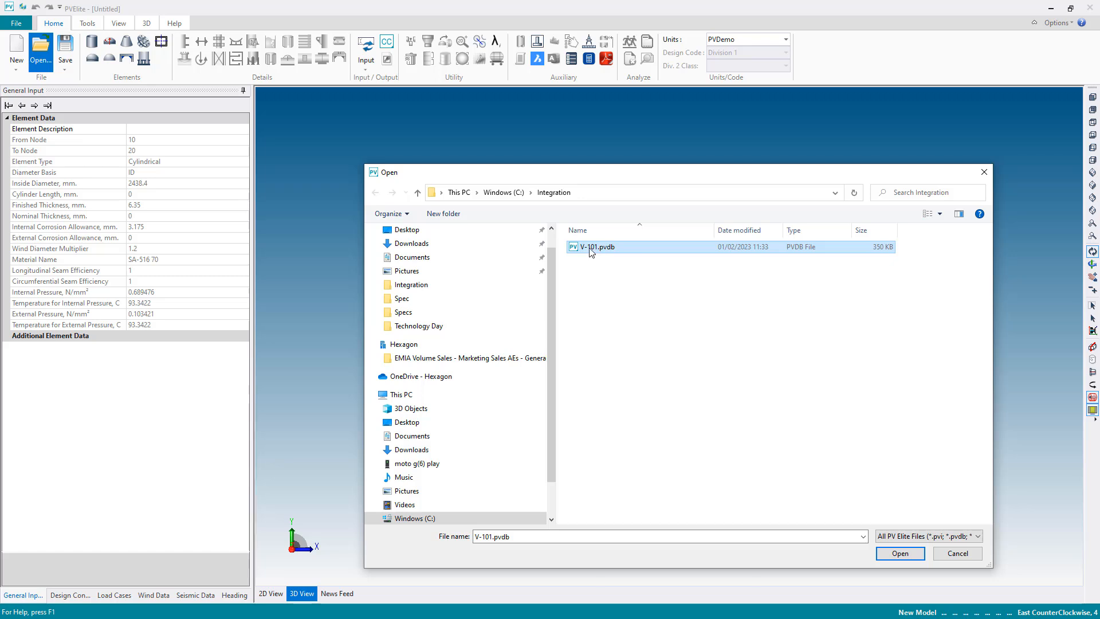
pyautogui.click(899, 554)
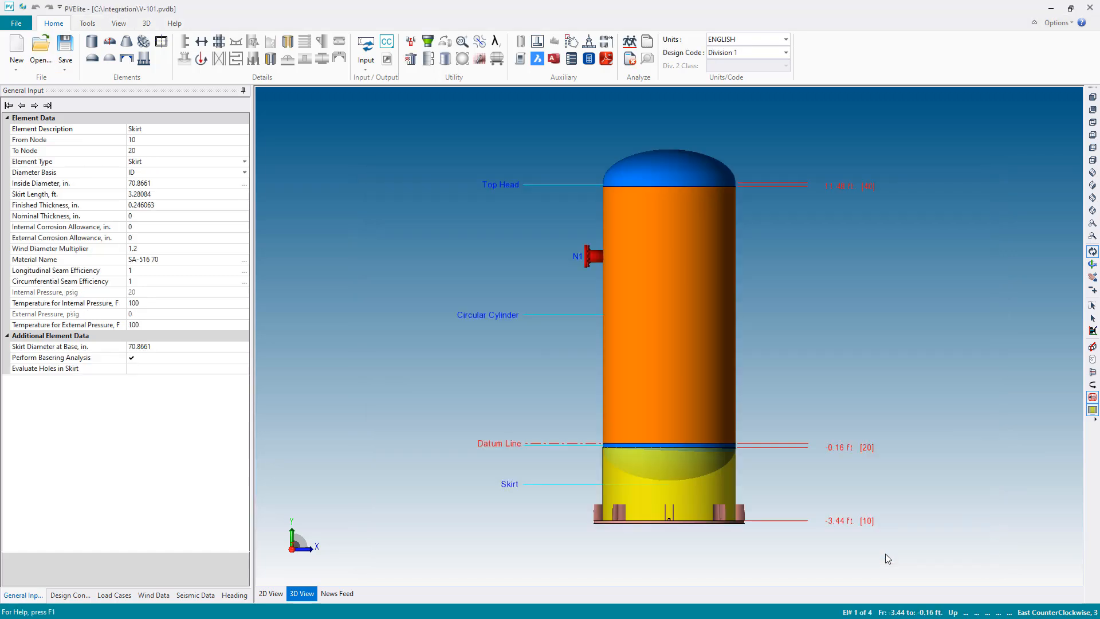
# - Set the model's units to PVDemo and accept the unit conversion constants
pyautogui.click(786, 39)
pyautogui.click(686, 146)
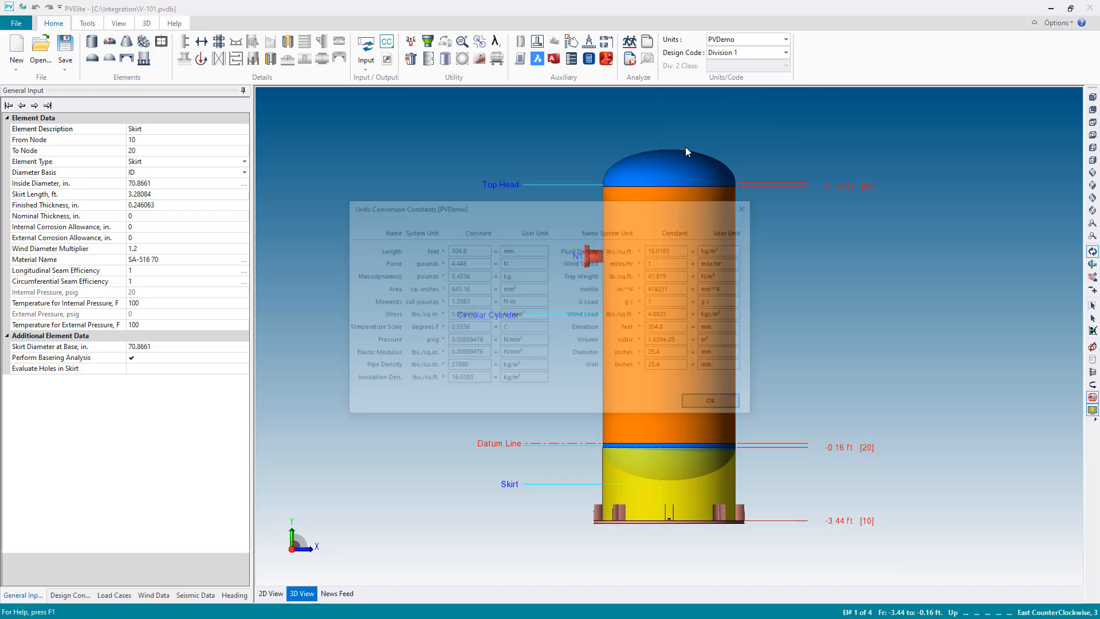
pyautogui.click(717, 405)
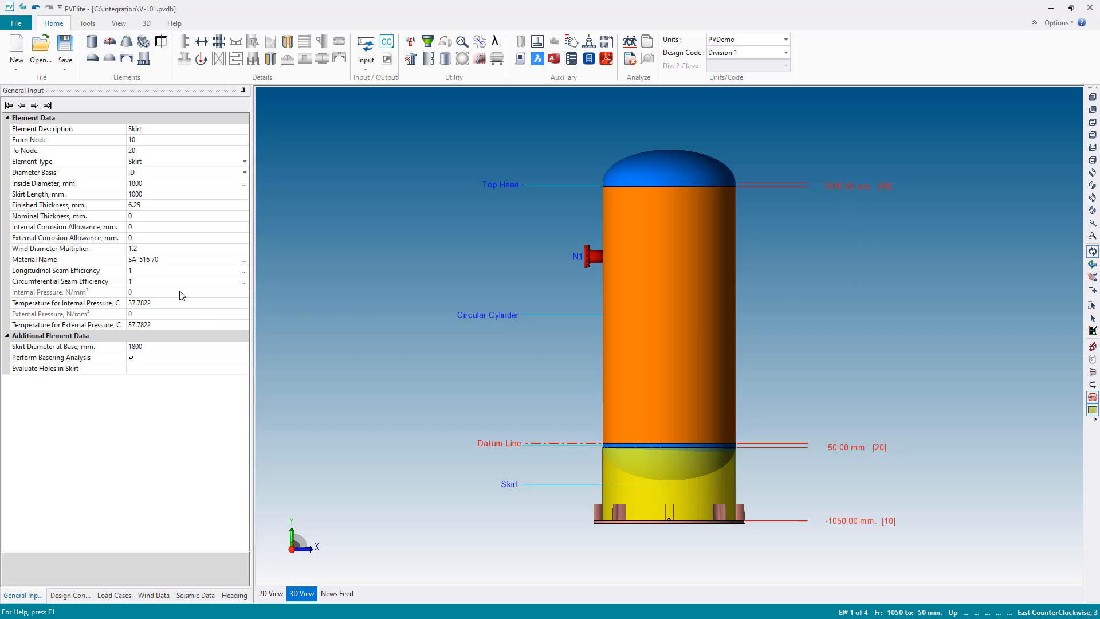
# - Select the circular cylinder and examine the stress values in its material properties
pyautogui.click(670, 401)
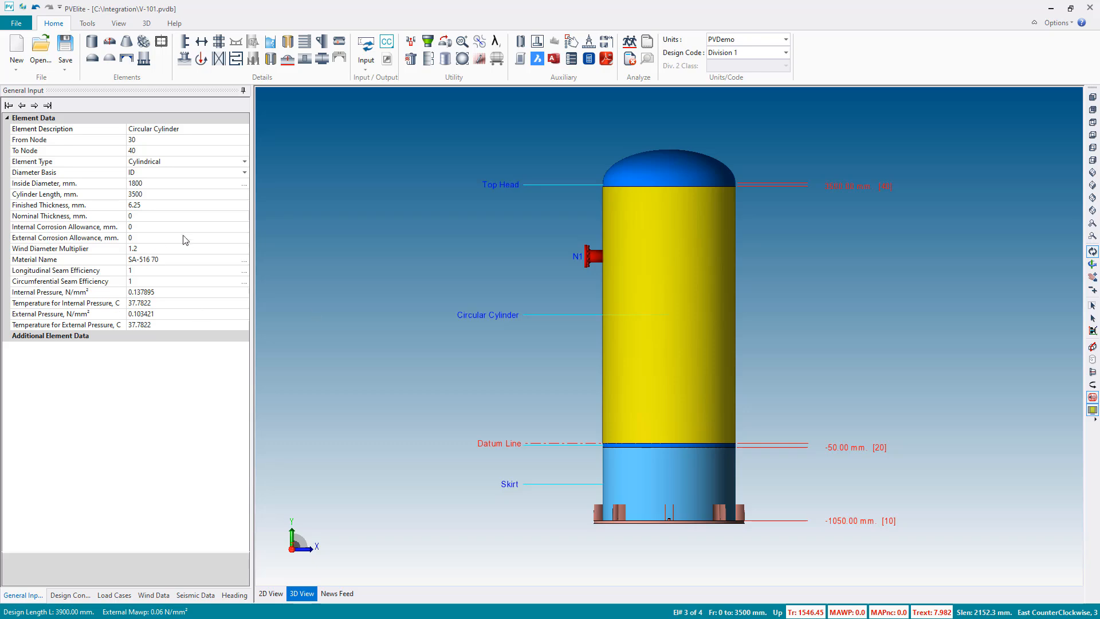
pyautogui.click(185, 260)
pyautogui.click(244, 260)
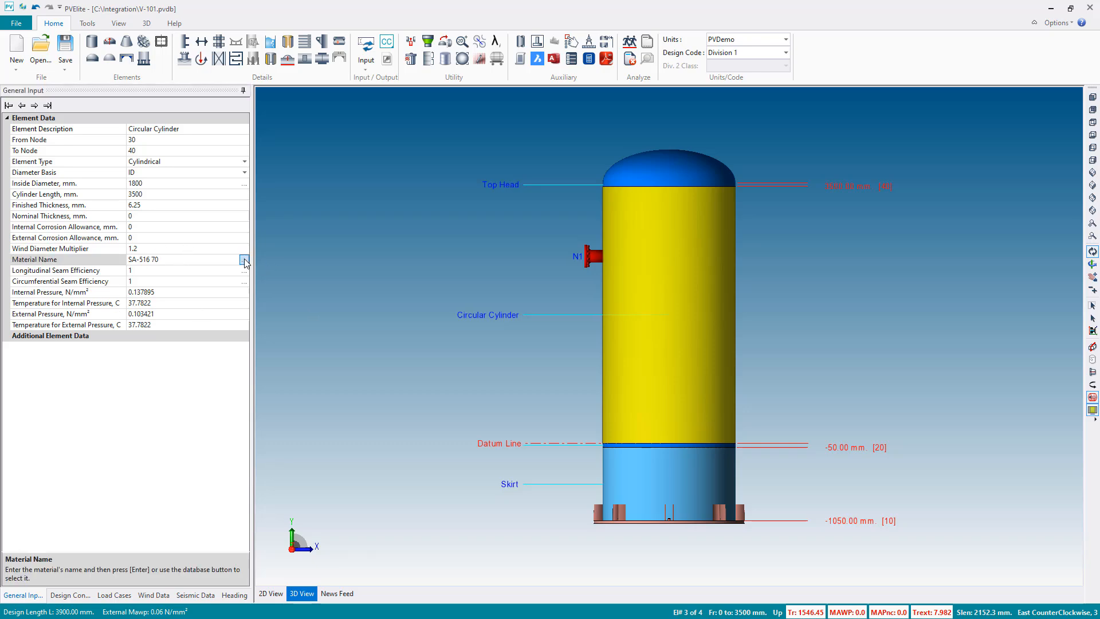
pyautogui.click(244, 260)
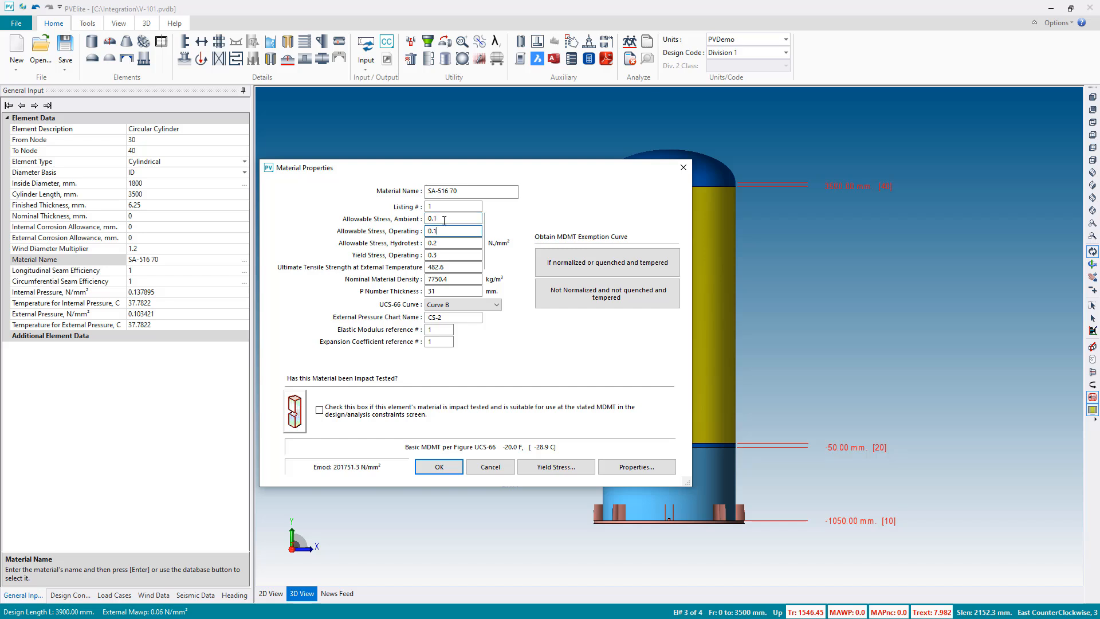
pyautogui.click(440, 468)
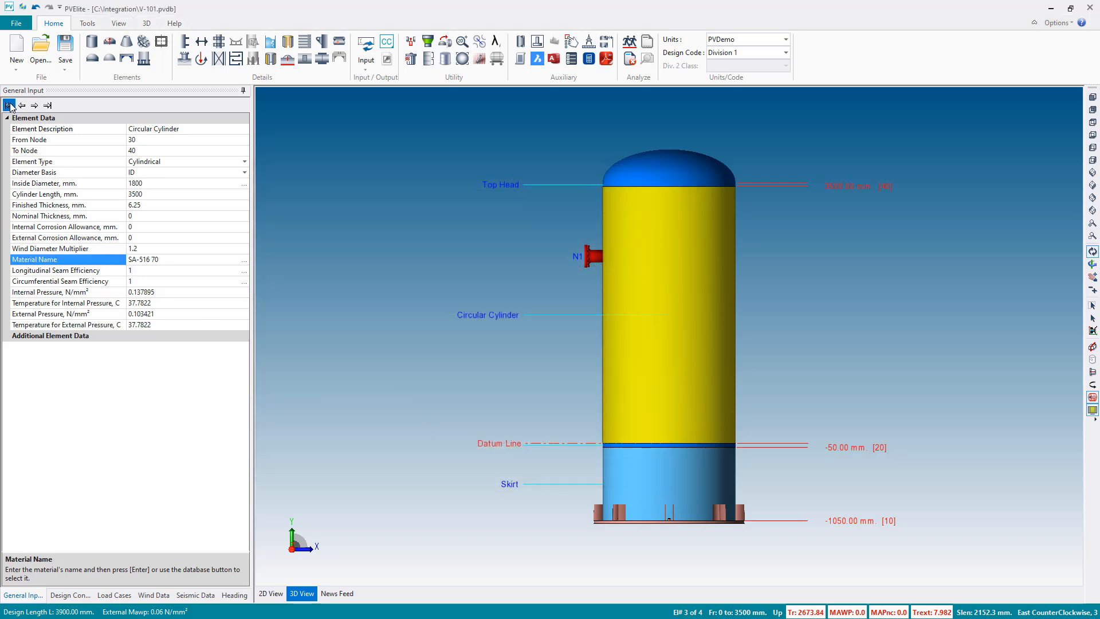
# - Search the material database by material name for 516 70 and assign the SA-516 70 carbon steel plate to the skirt
pyautogui.click(9, 105)
pyautogui.click(264, 395)
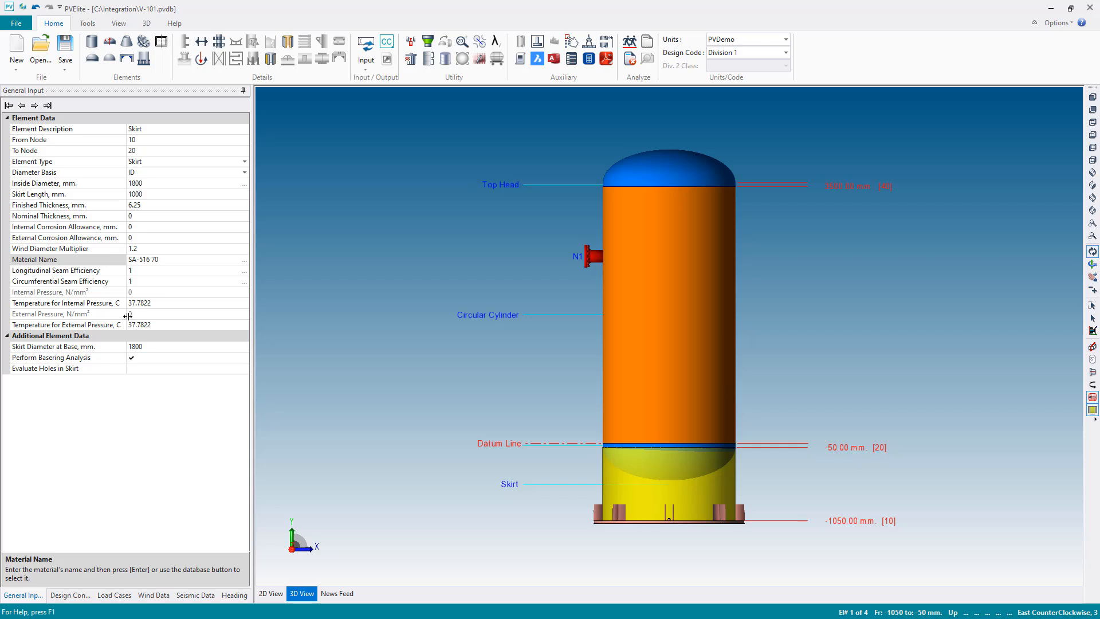
pyautogui.click(187, 259)
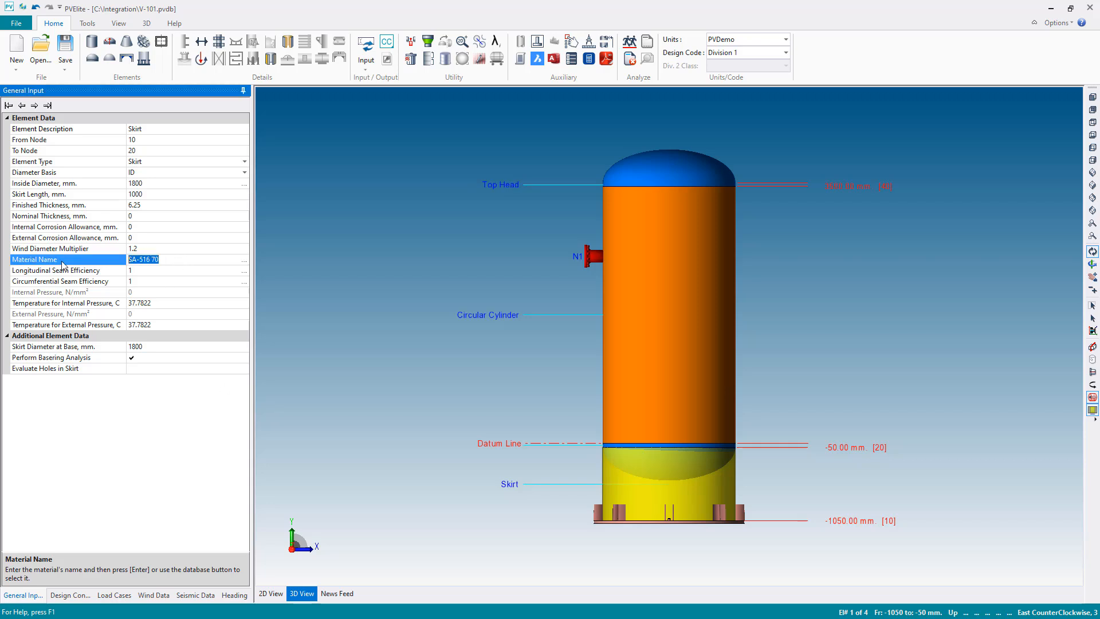
pyautogui.click(244, 259)
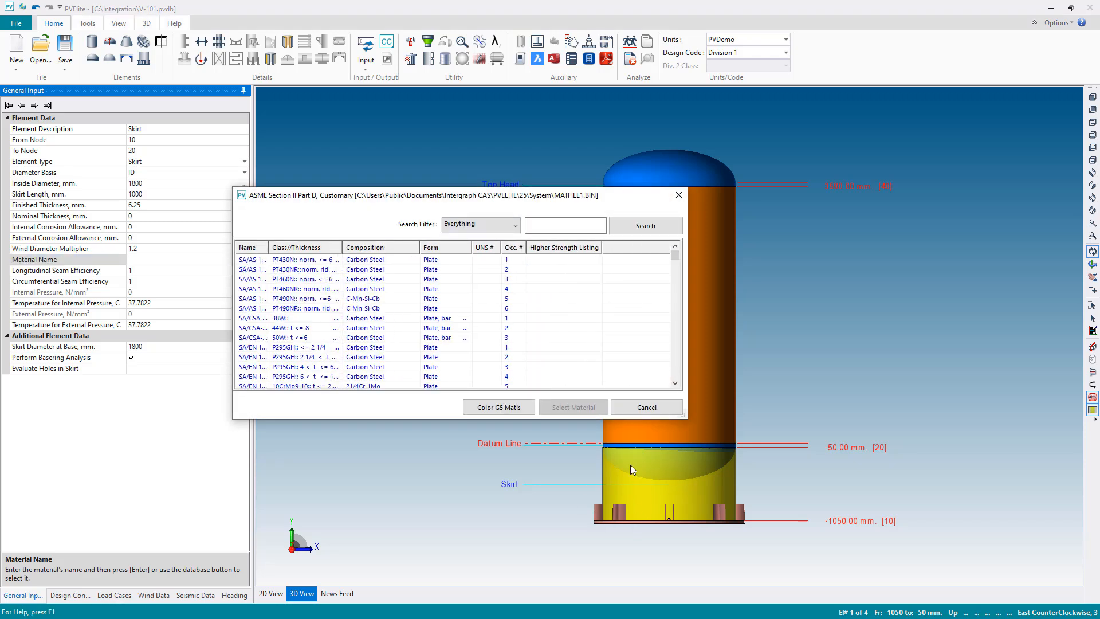
pyautogui.click(480, 225)
pyautogui.click(470, 245)
pyautogui.click(574, 223)
pyautogui.write('516 70')
pyautogui.click(630, 226)
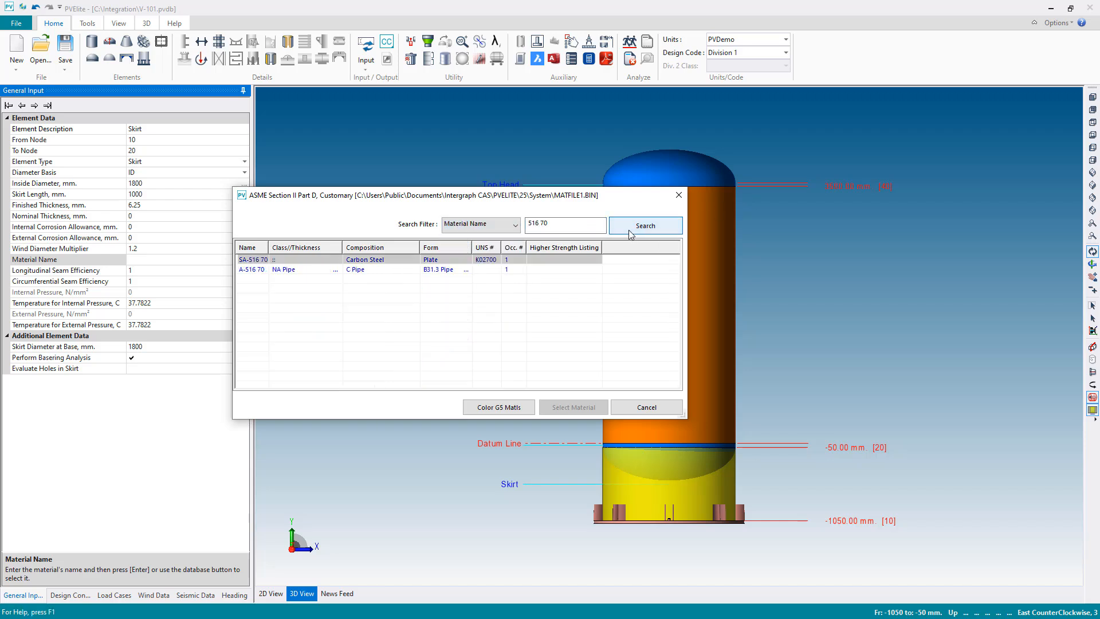
pyautogui.click(373, 261)
pyautogui.click(562, 408)
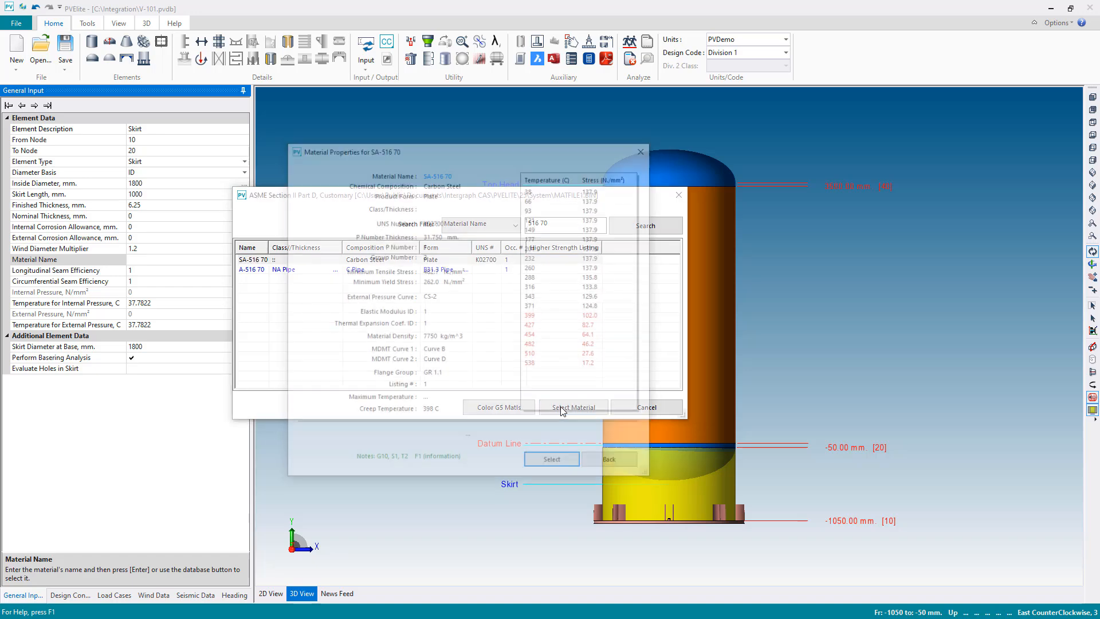
pyautogui.click(553, 463)
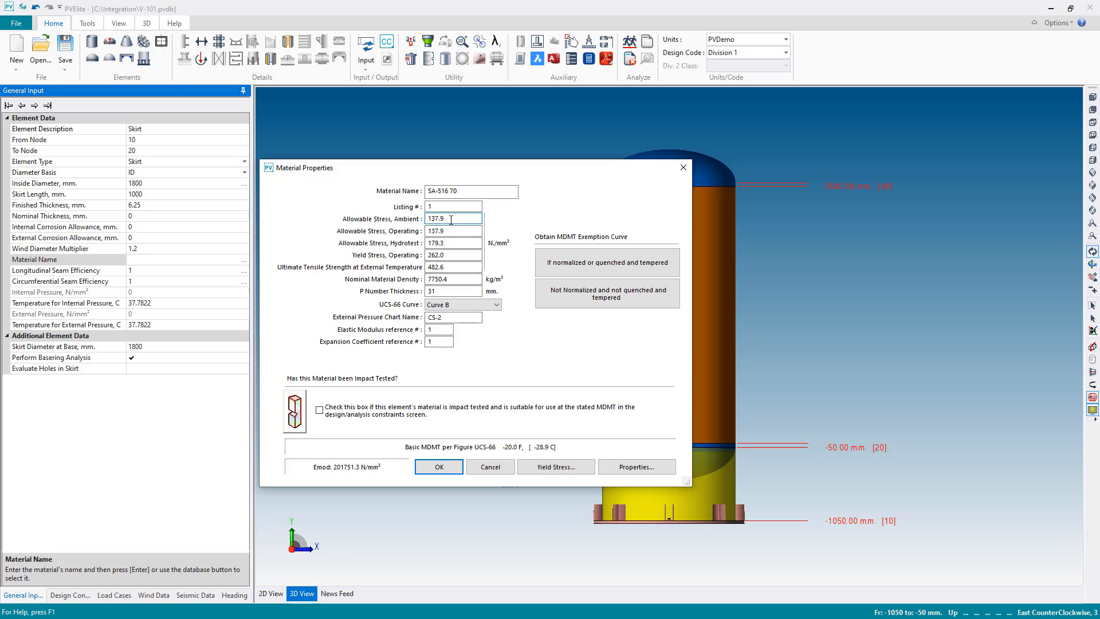
pyautogui.click(439, 467)
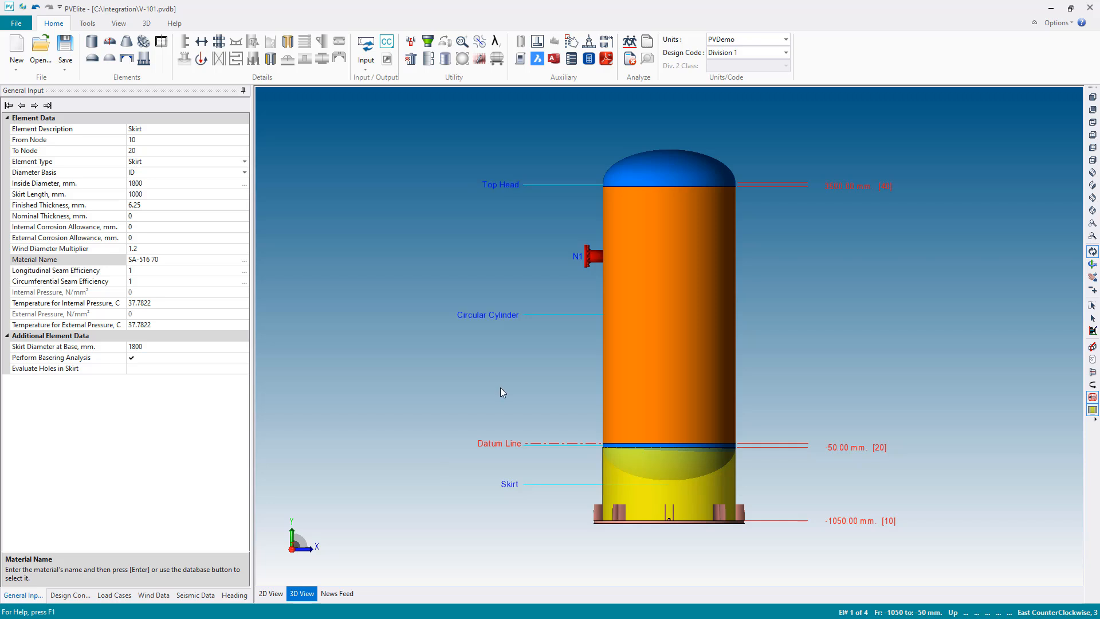
# - Mark the skirt's material properties for sharing from node 10 to 40 and open the nozzle material change
pyautogui.click(428, 58)
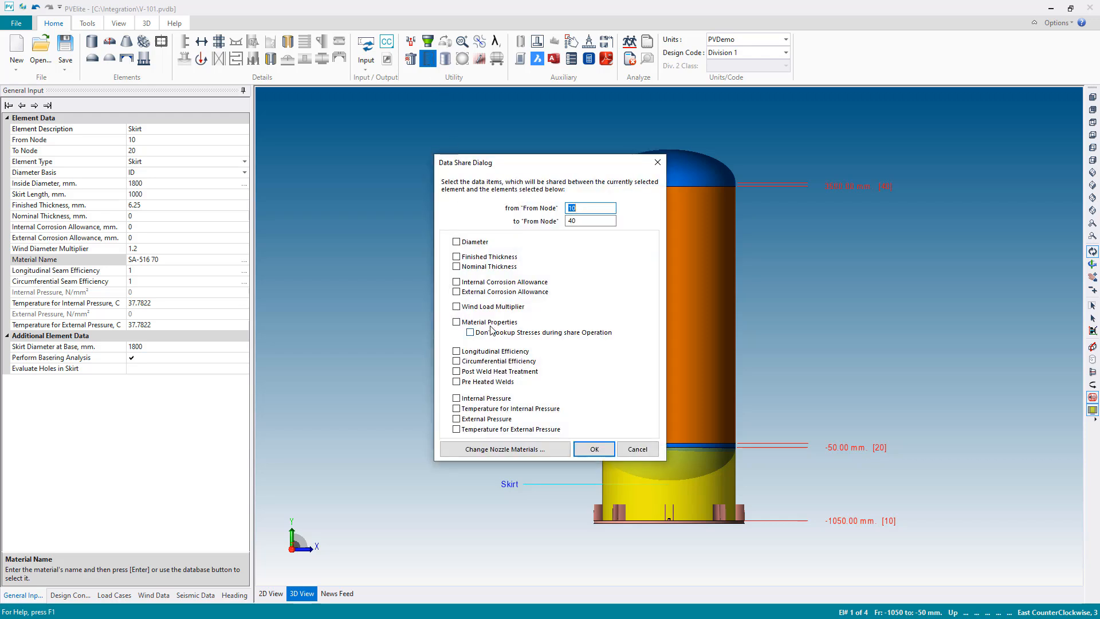
pyautogui.click(491, 325)
pyautogui.click(510, 450)
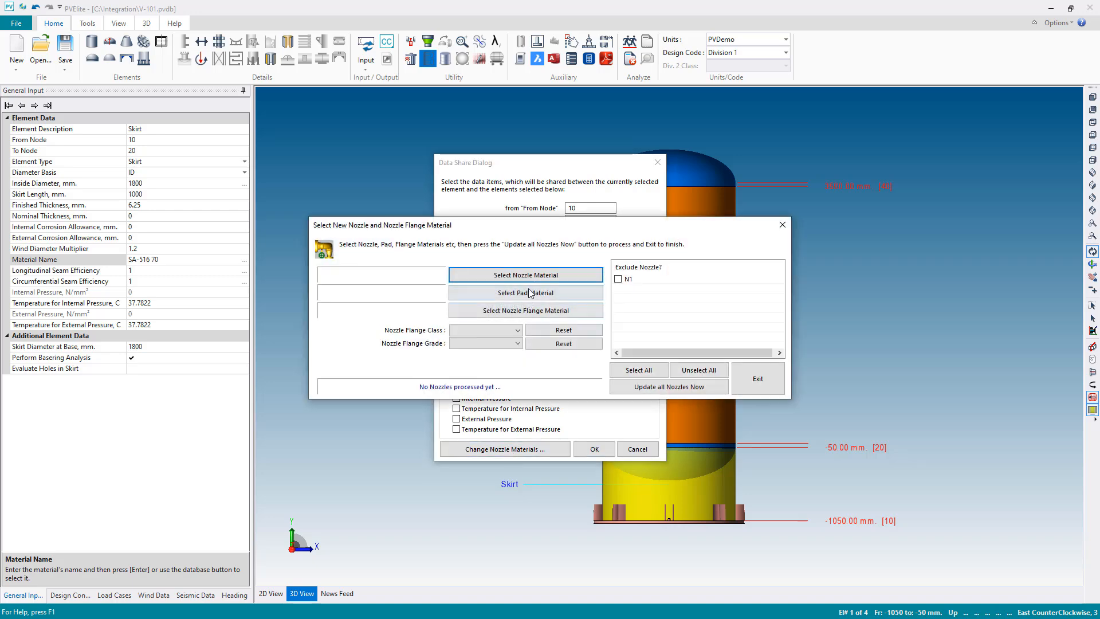
# - Search the material database by material name for 106 B and choose the SA-106 B carbon steel pipe as nozzle material
pyautogui.click(525, 276)
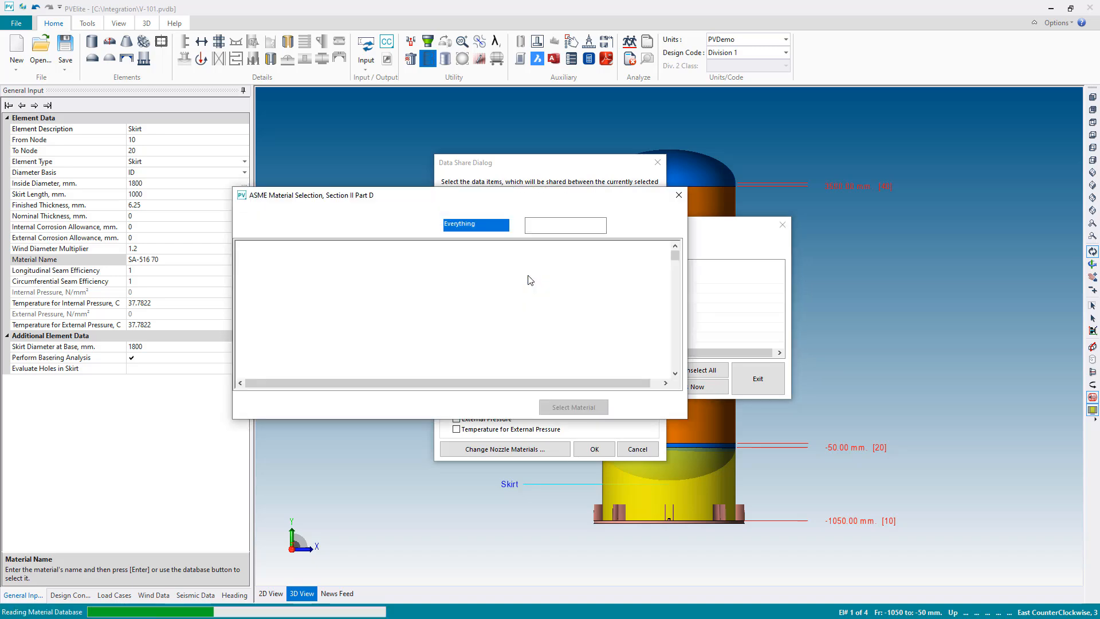
pyautogui.click(493, 225)
pyautogui.click(493, 248)
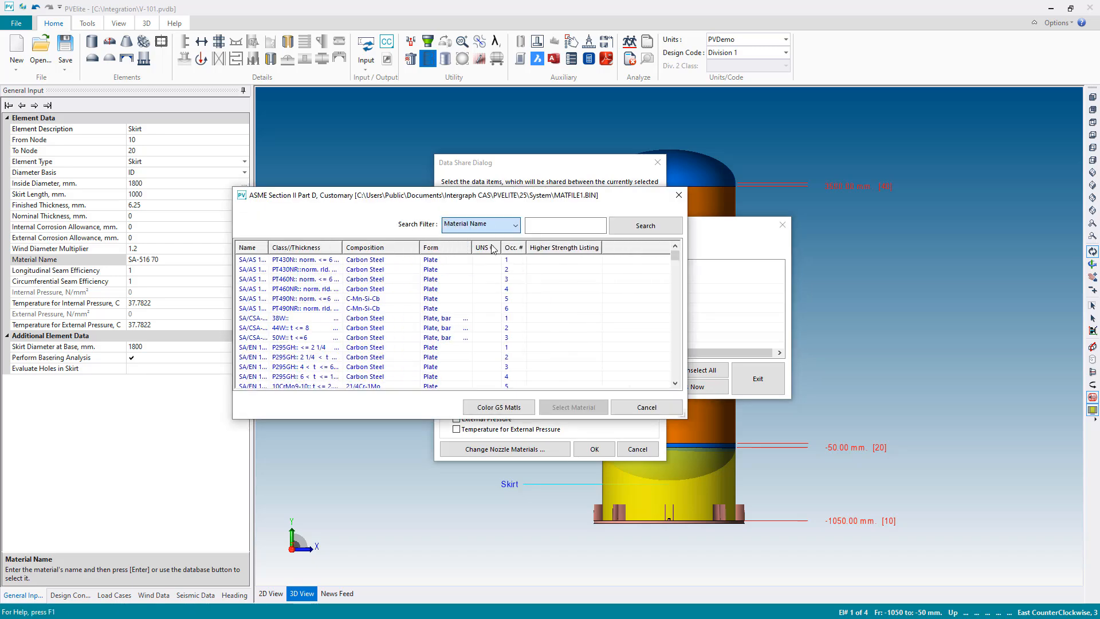
pyautogui.click(543, 225)
pyautogui.write('106 B')
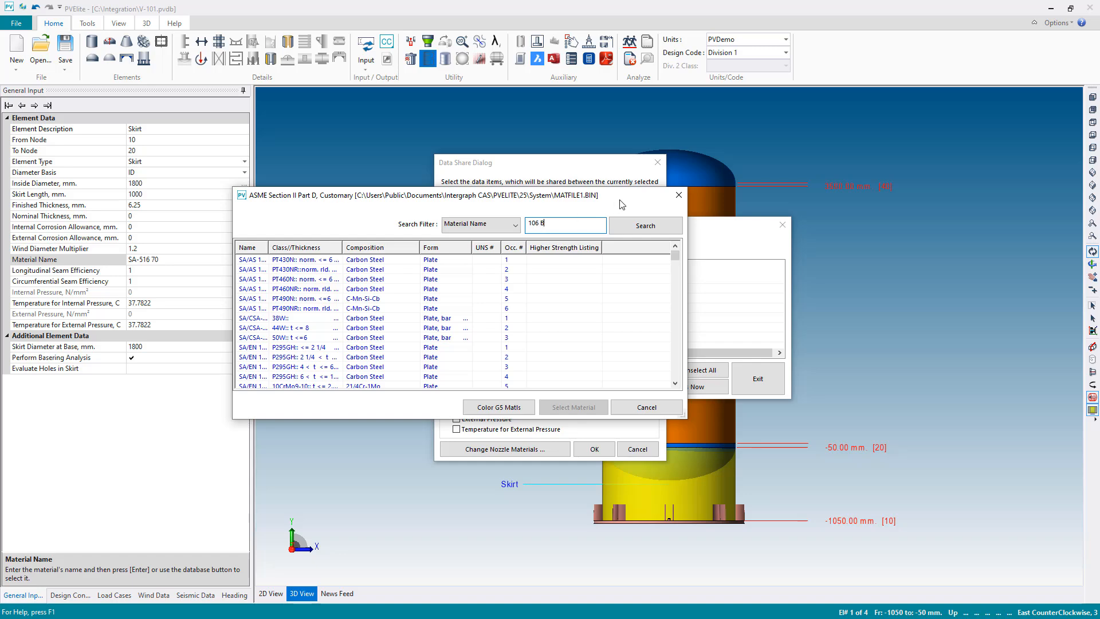
pyautogui.click(645, 225)
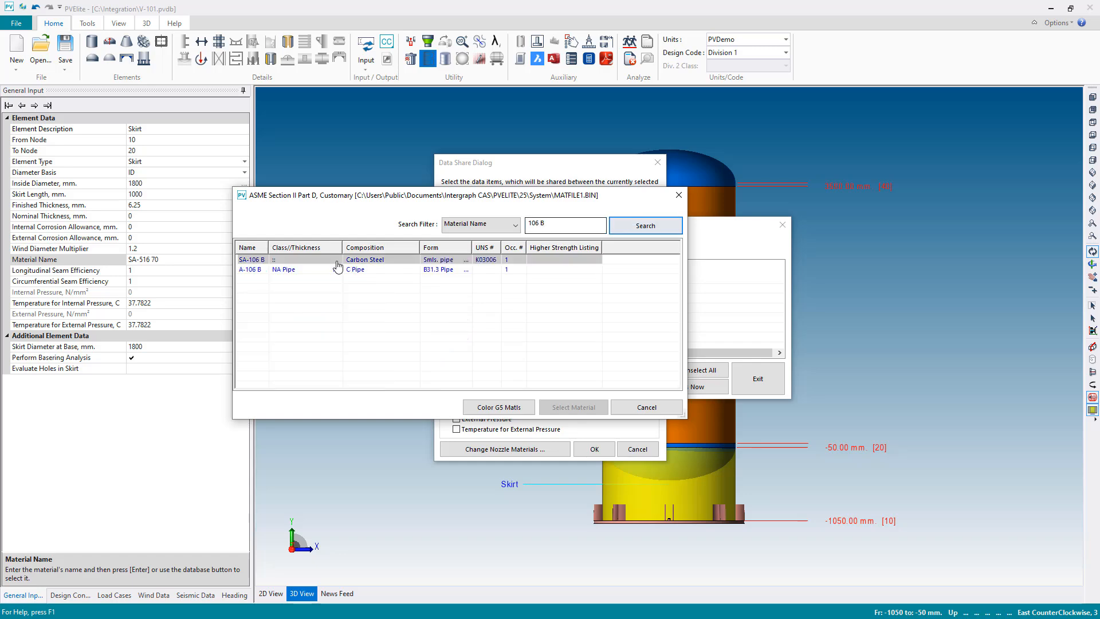
pyautogui.click(344, 261)
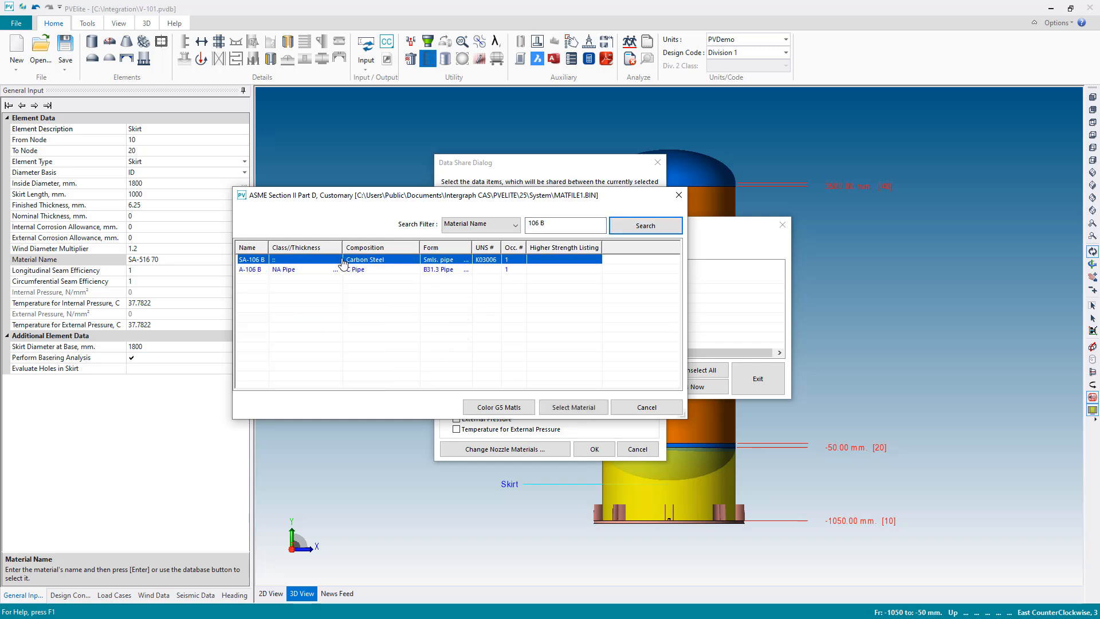
pyautogui.click(572, 406)
pyautogui.click(558, 462)
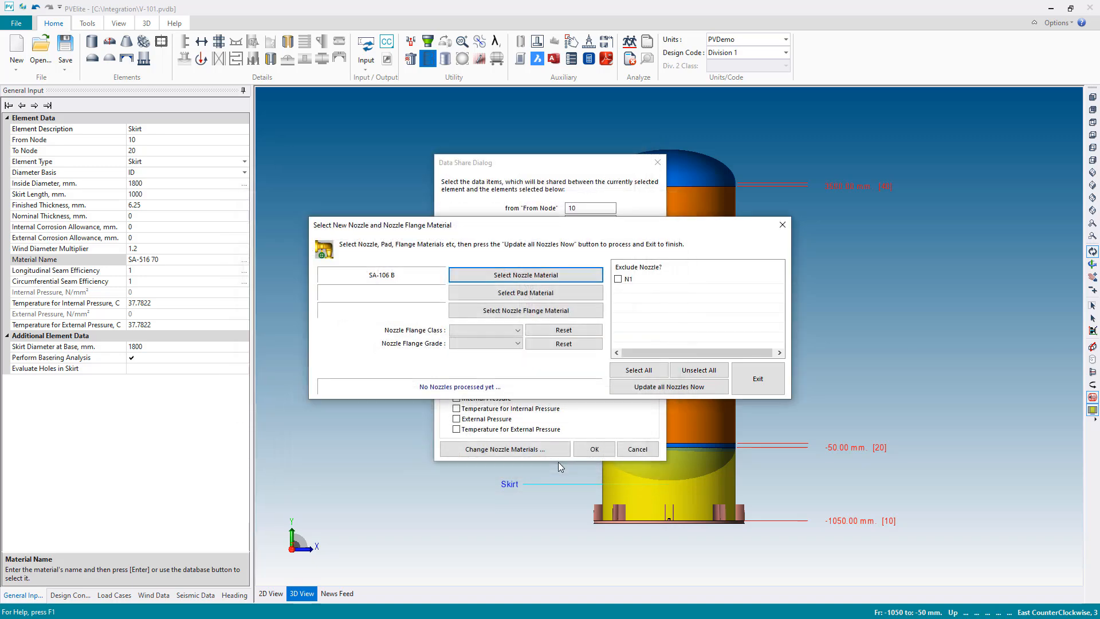
# - Search the material database by material name for 105 and choose the SA-105 carbon steel forging as nozzle flange material
pyautogui.click(538, 315)
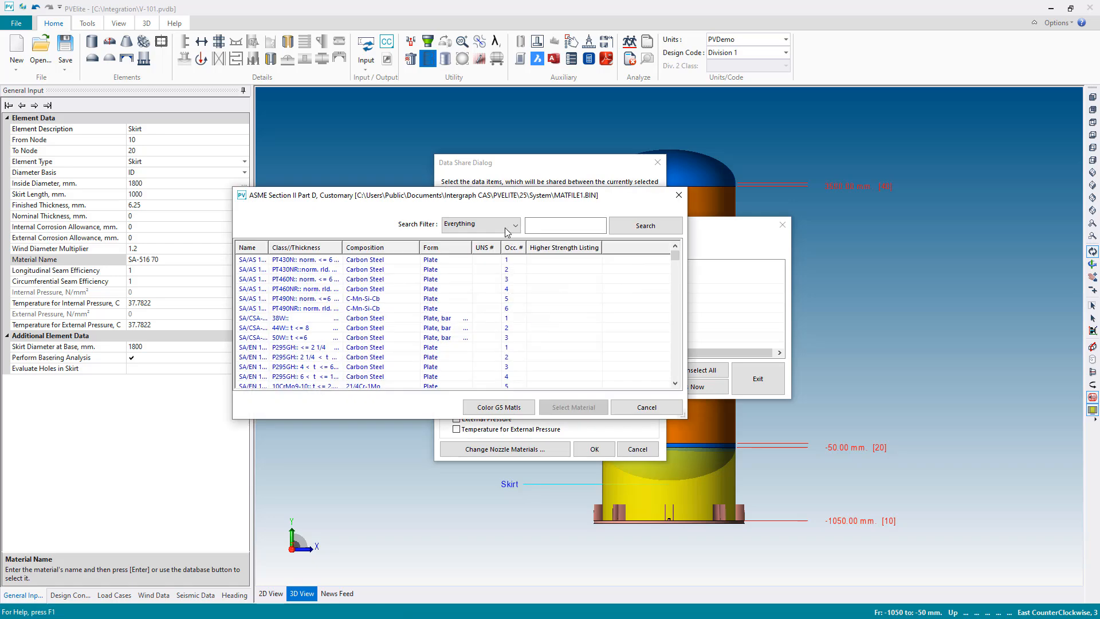
pyautogui.click(505, 224)
pyautogui.click(504, 246)
pyautogui.click(545, 229)
pyautogui.click(647, 224)
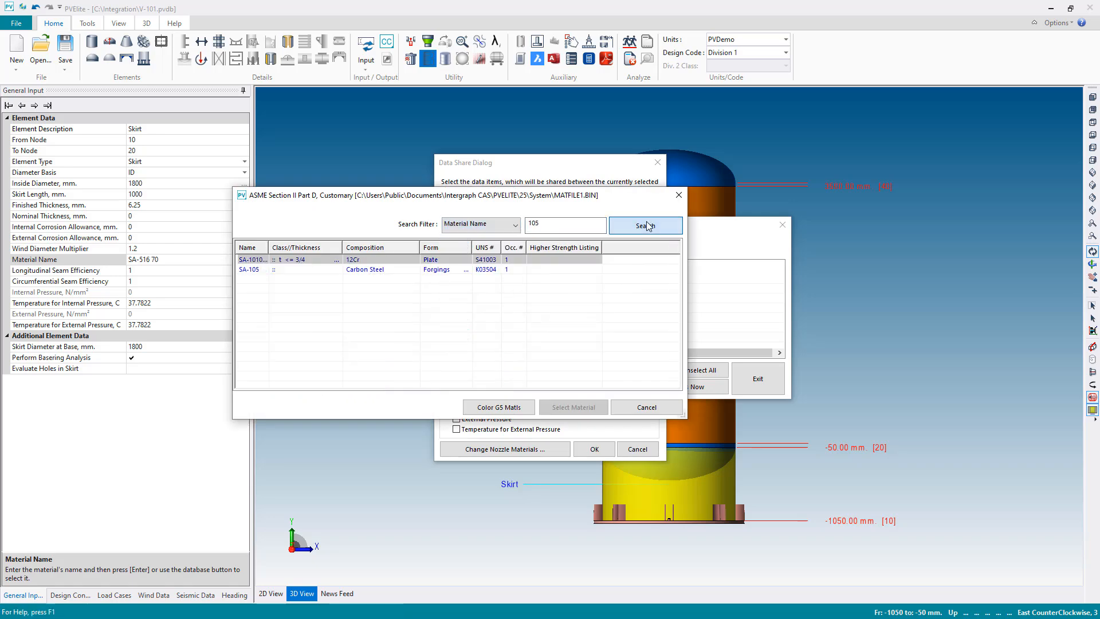
pyautogui.click(256, 271)
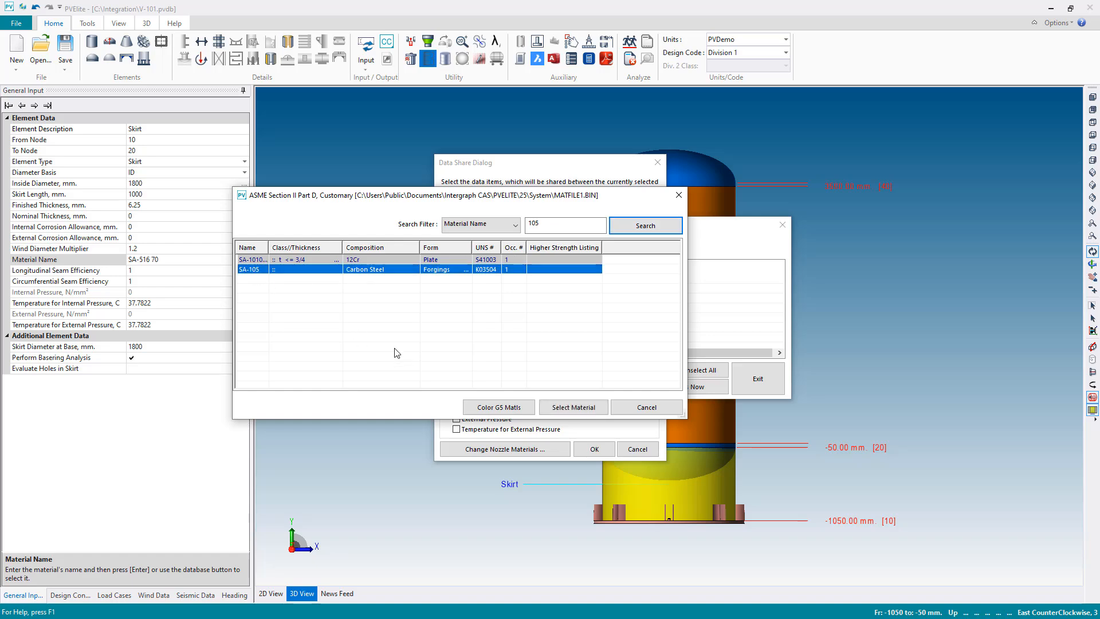
pyautogui.click(565, 406)
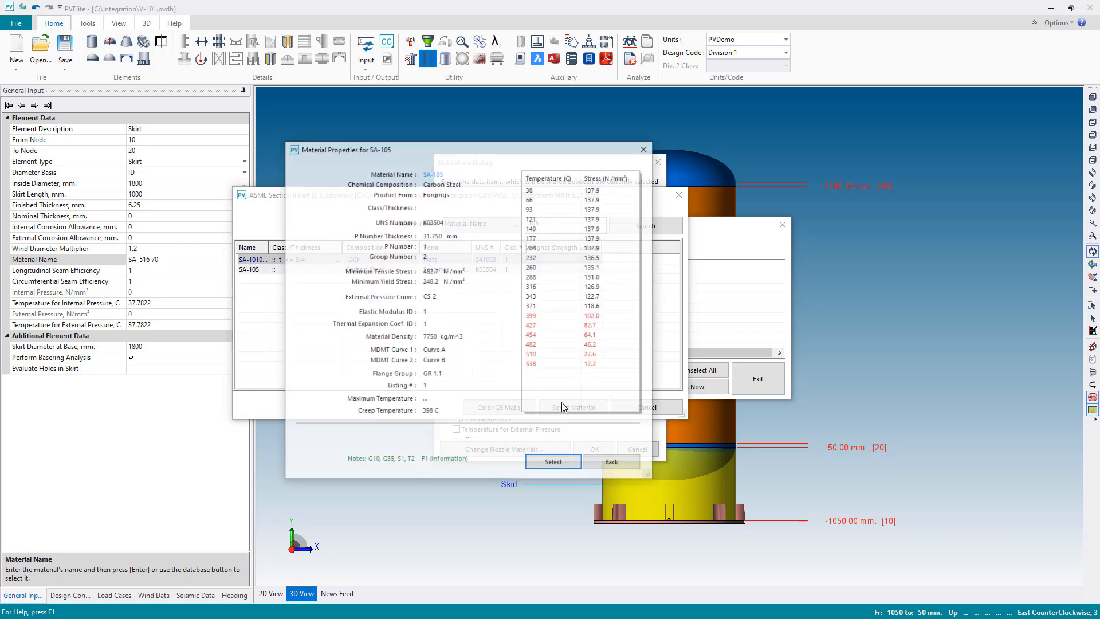
pyautogui.click(555, 462)
# - Update all nozzles with flange class 300 and apply the material sharing to the vessel elements
pyautogui.click(497, 330)
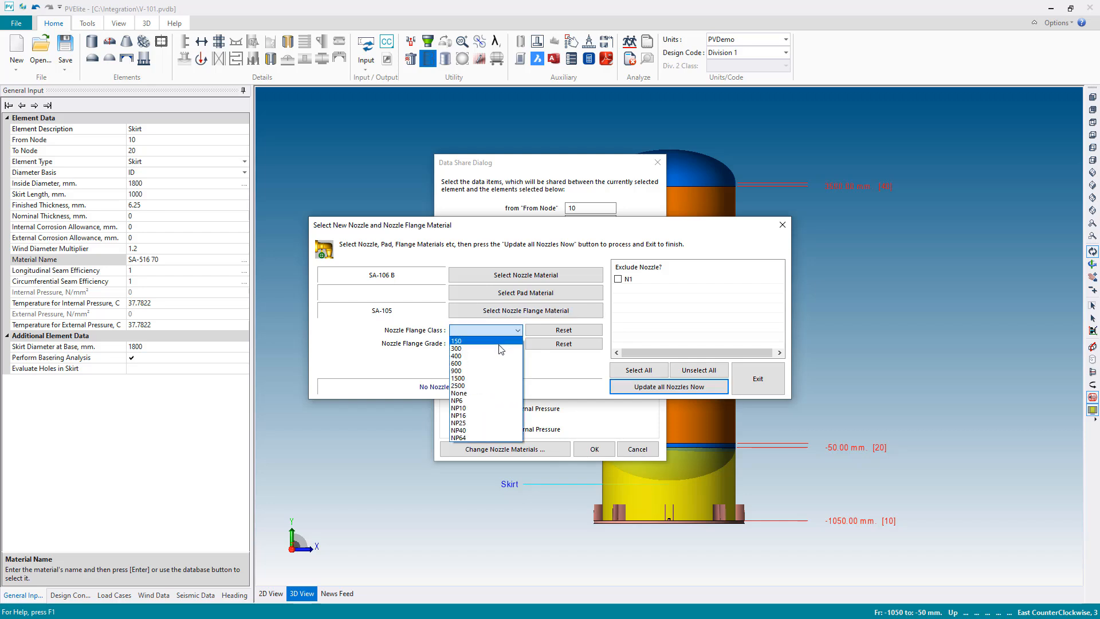
pyautogui.click(487, 346)
pyautogui.click(649, 387)
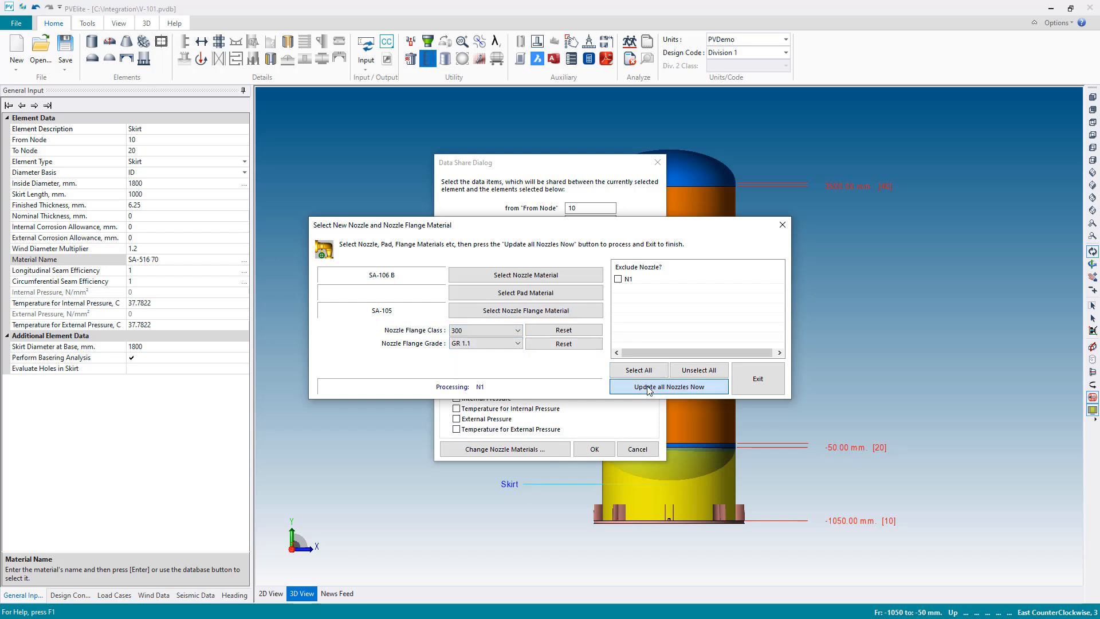
pyautogui.click(752, 378)
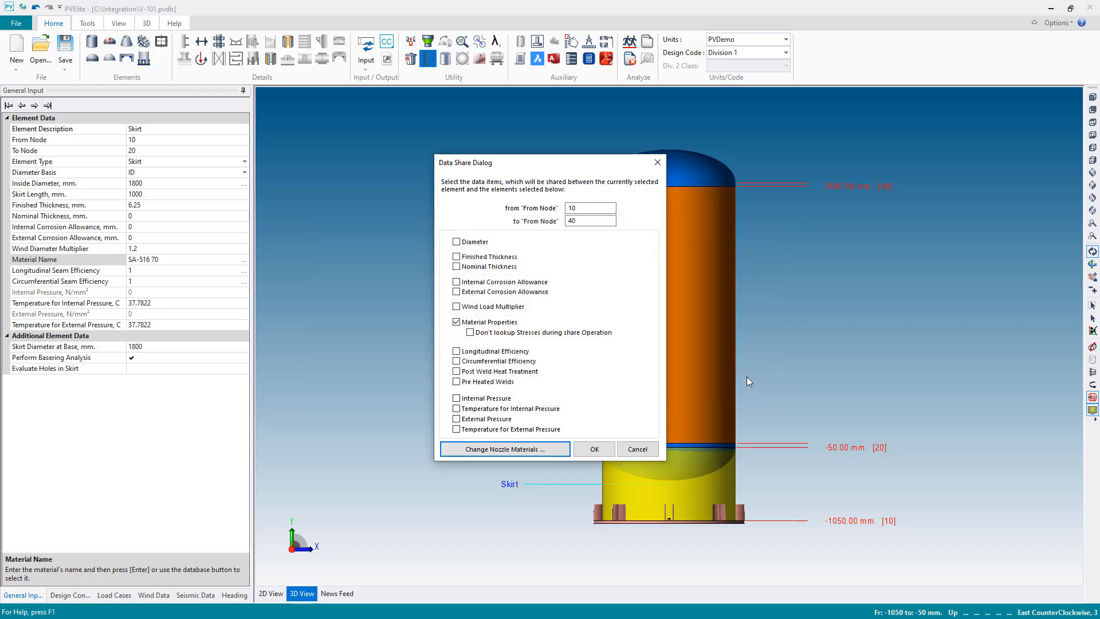
pyautogui.click(594, 451)
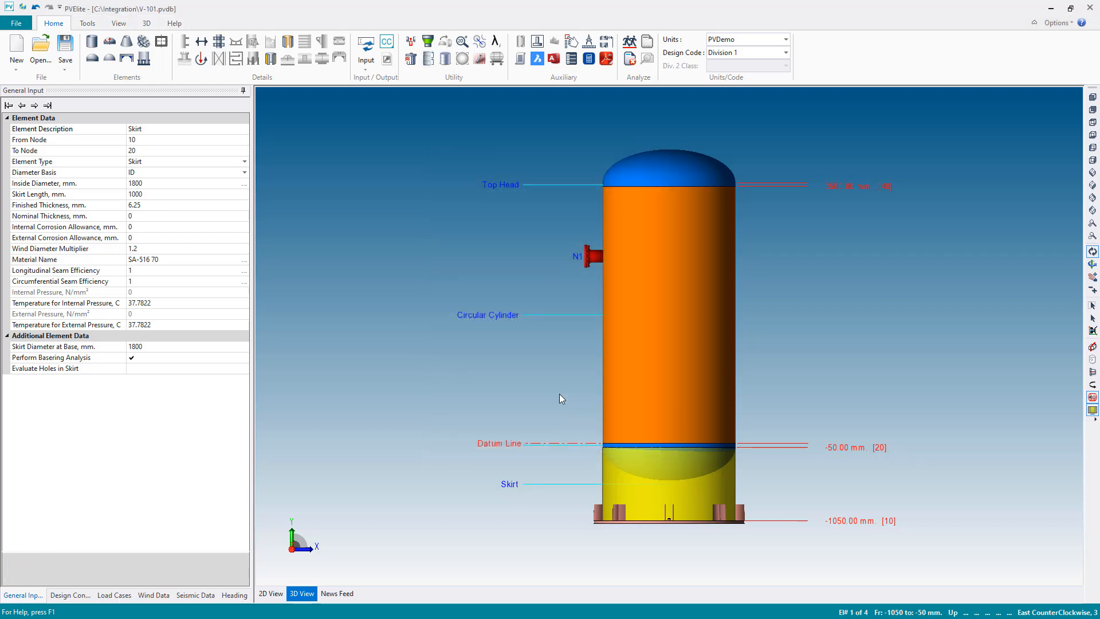
# - Check the circular cylinder's finished thickness and enable stiffening ring selection for external pressure with BAR stiffeners from the standard ring list
pyautogui.click(664, 421)
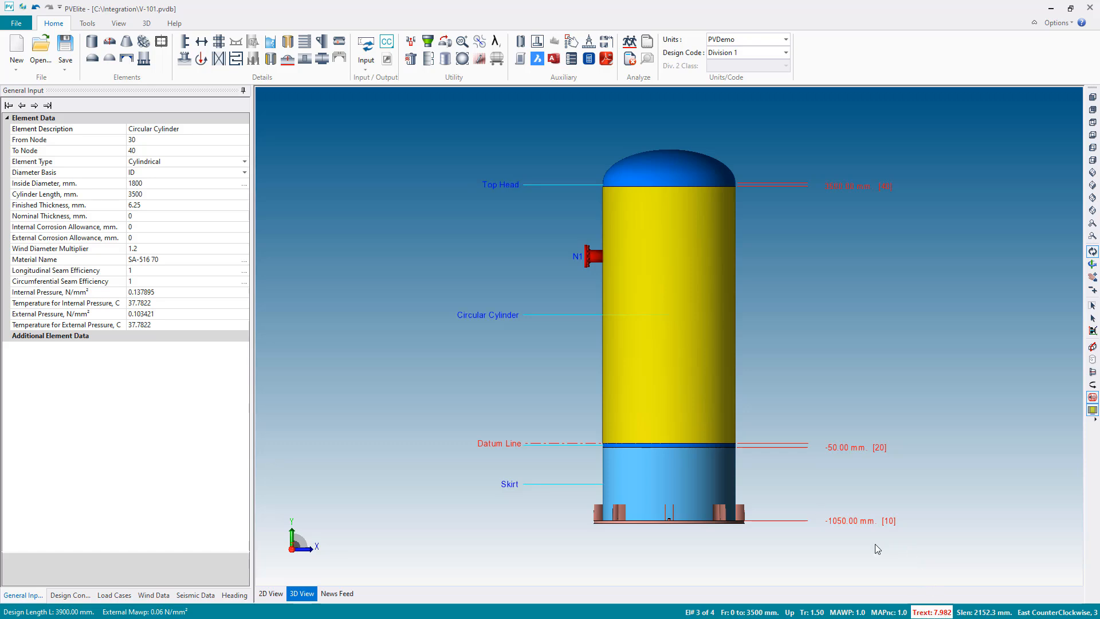
pyautogui.click(140, 205)
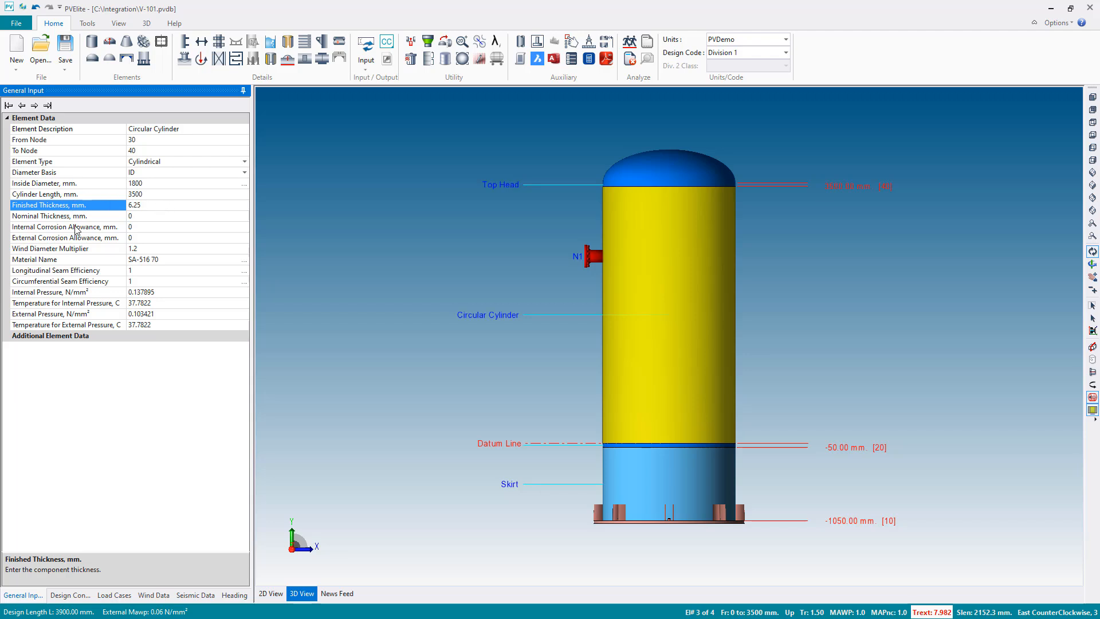
pyautogui.click(70, 595)
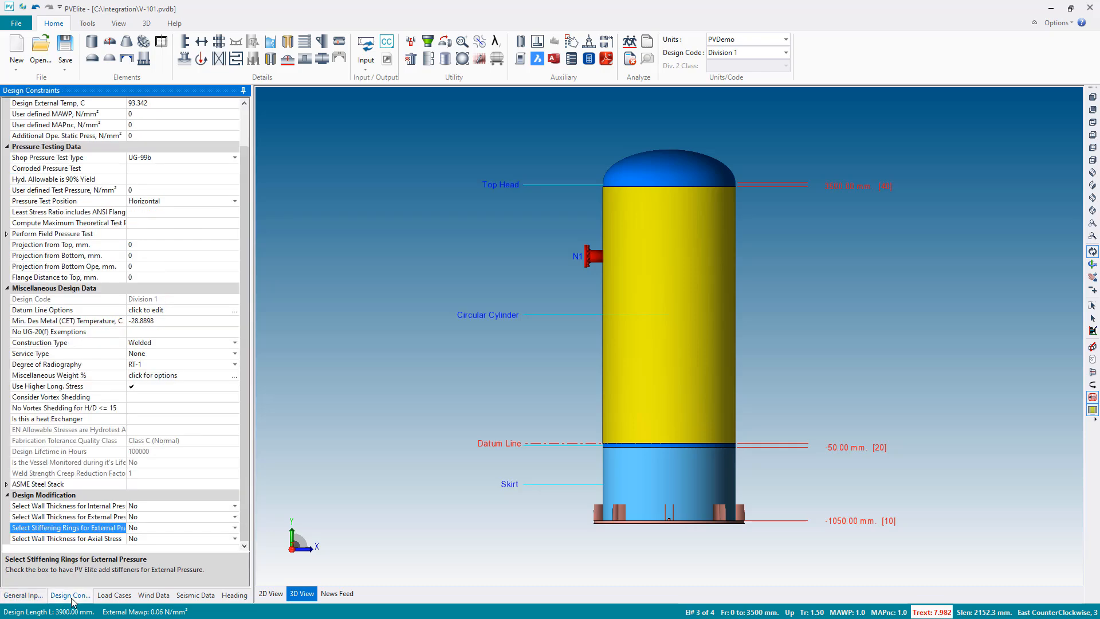
pyautogui.doubleClick(147, 528)
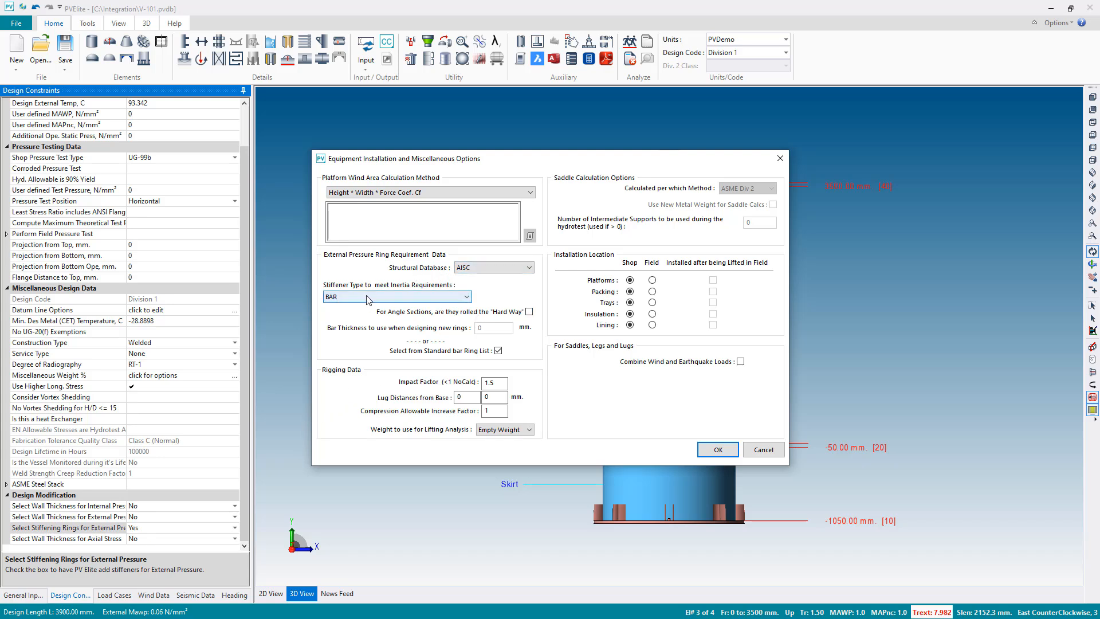
pyautogui.click(714, 450)
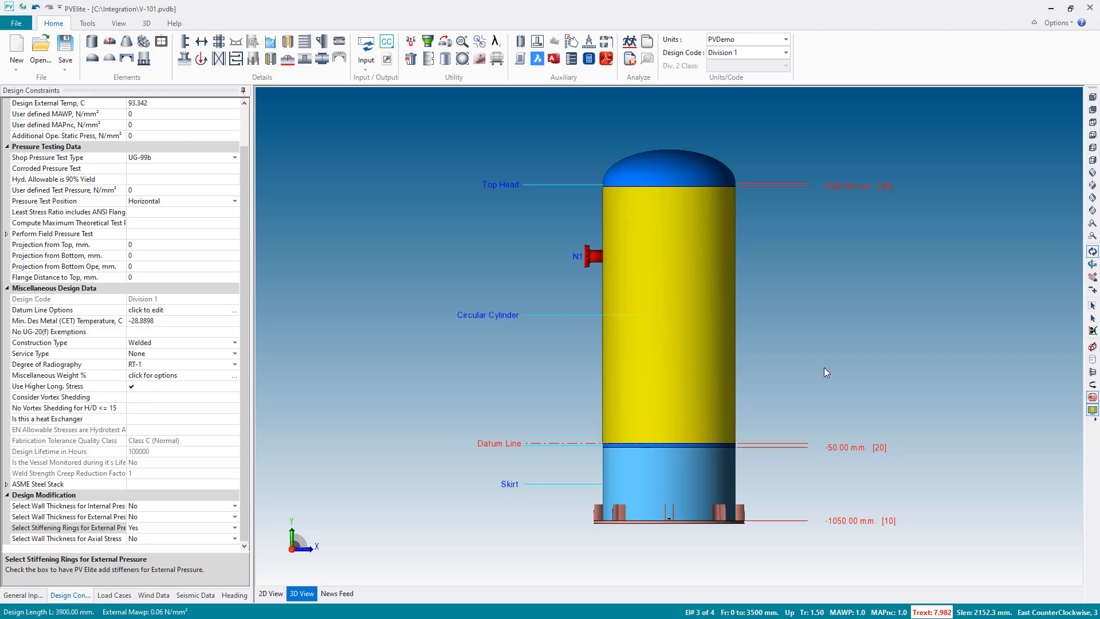
# - Open the skirt's basering analysis data and examine the plates' elastic modulus and yield strength
pyautogui.click(666, 488)
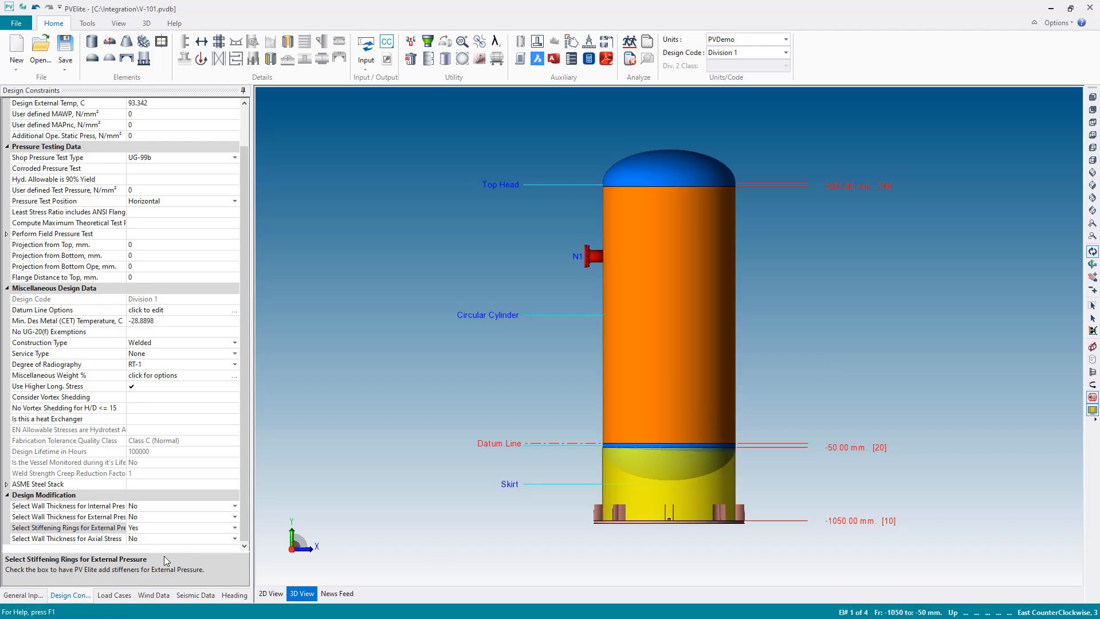
pyautogui.click(23, 594)
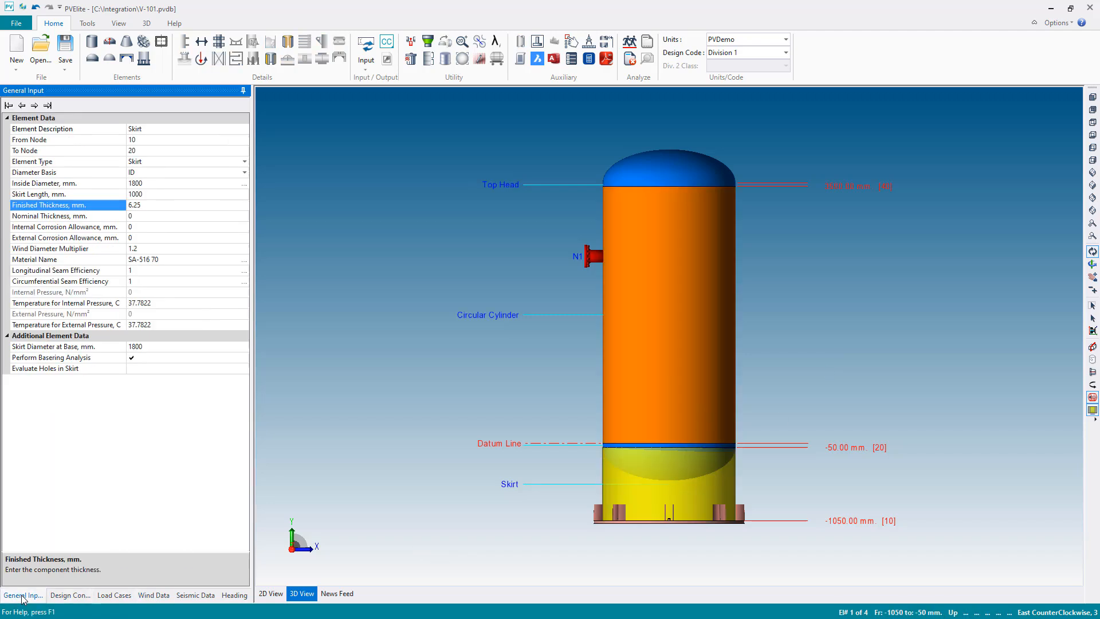
pyautogui.click(172, 358)
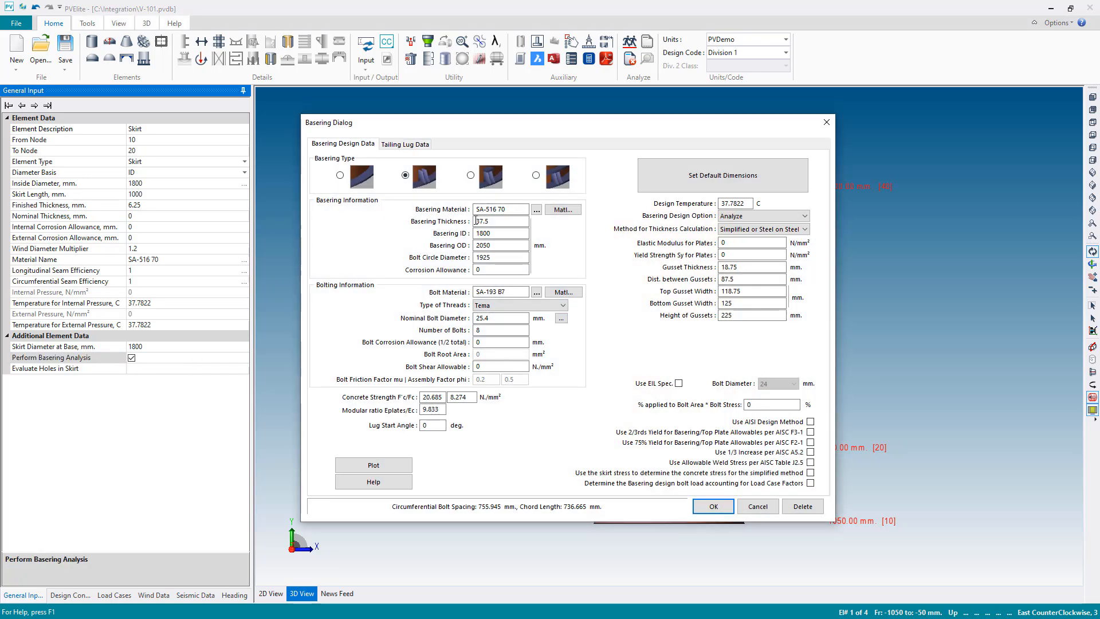
pyautogui.doubleClick(725, 243)
pyautogui.doubleClick(723, 255)
pyautogui.click(739, 252)
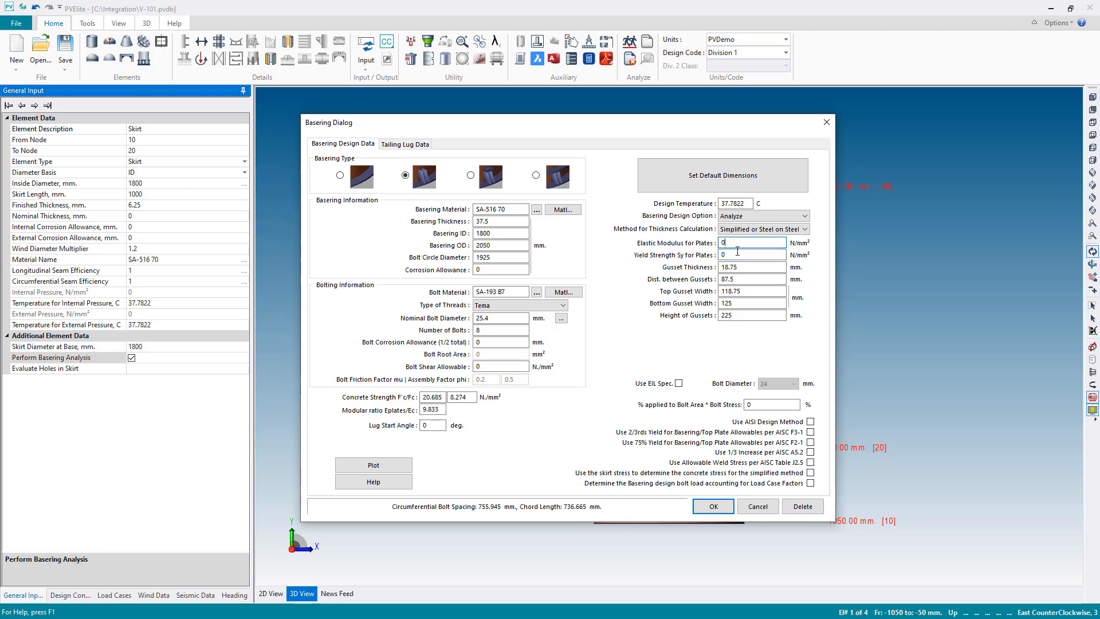
# - Clear the basering material and search the material database by material name for 516 70
pyautogui.moveTo(526, 209); pyautogui.dragTo(325, 211)
pyautogui.press('BackSpace')
pyautogui.click(536, 209)
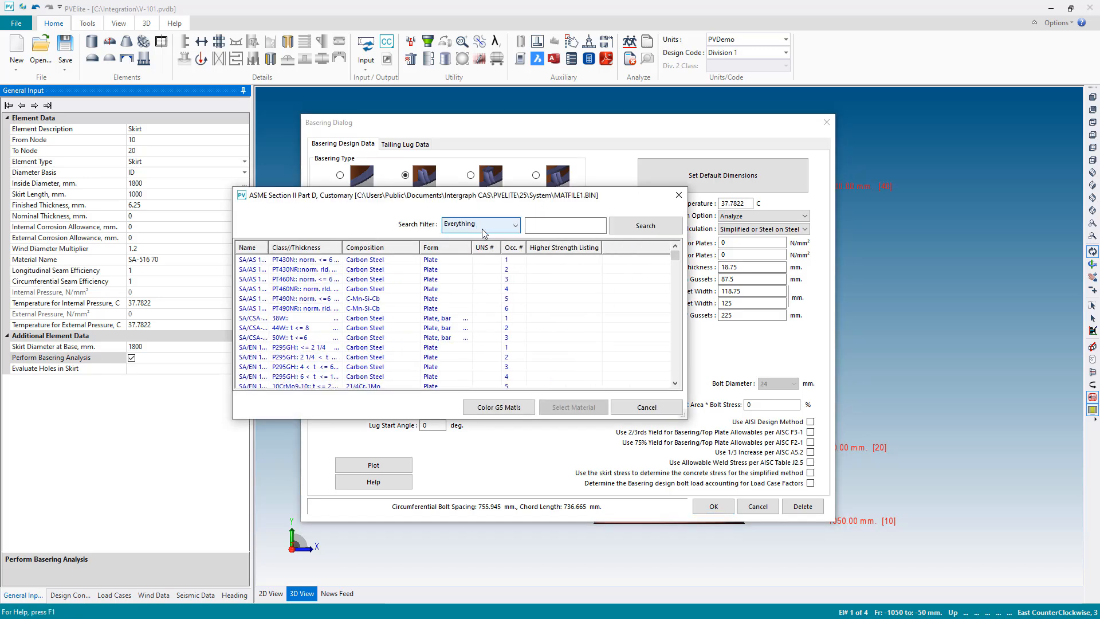
pyautogui.click(480, 224)
pyautogui.click(481, 243)
pyautogui.click(558, 222)
pyautogui.write('51')
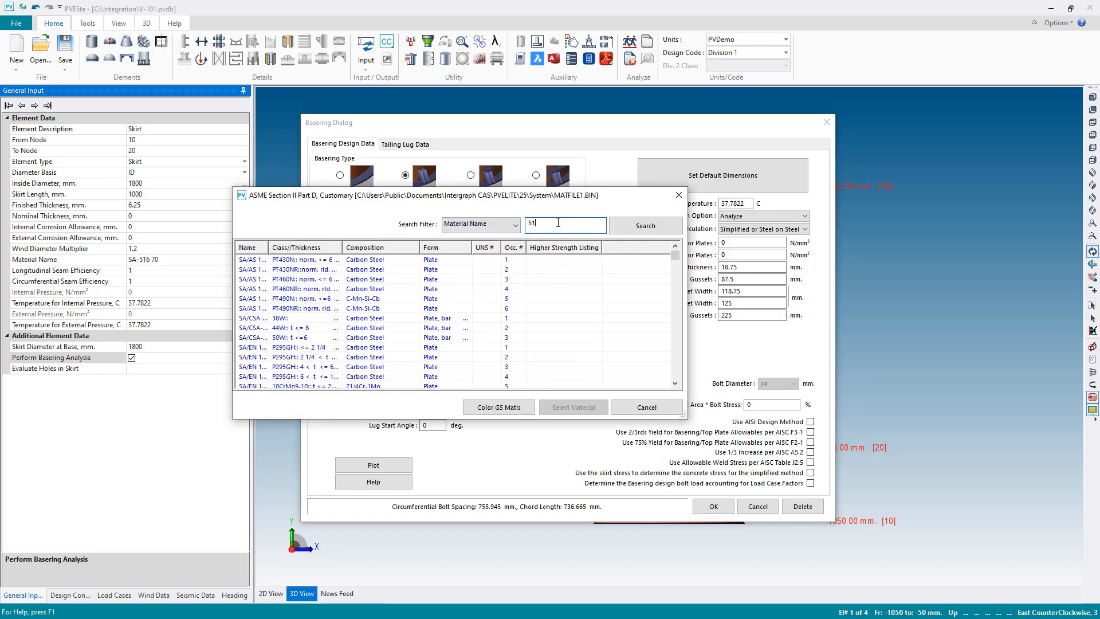
pyautogui.write('6 70')
pyautogui.click(643, 226)
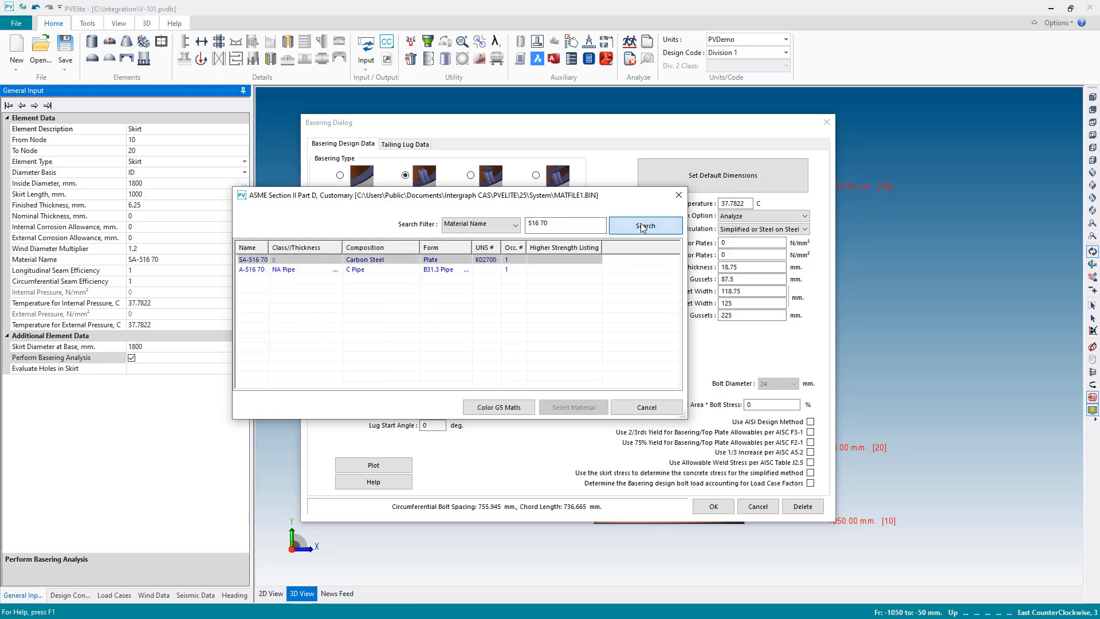
# - Assign the SA-516 70 carbon steel plate to the basering and accept its material properties and the basering data
pyautogui.click(252, 260)
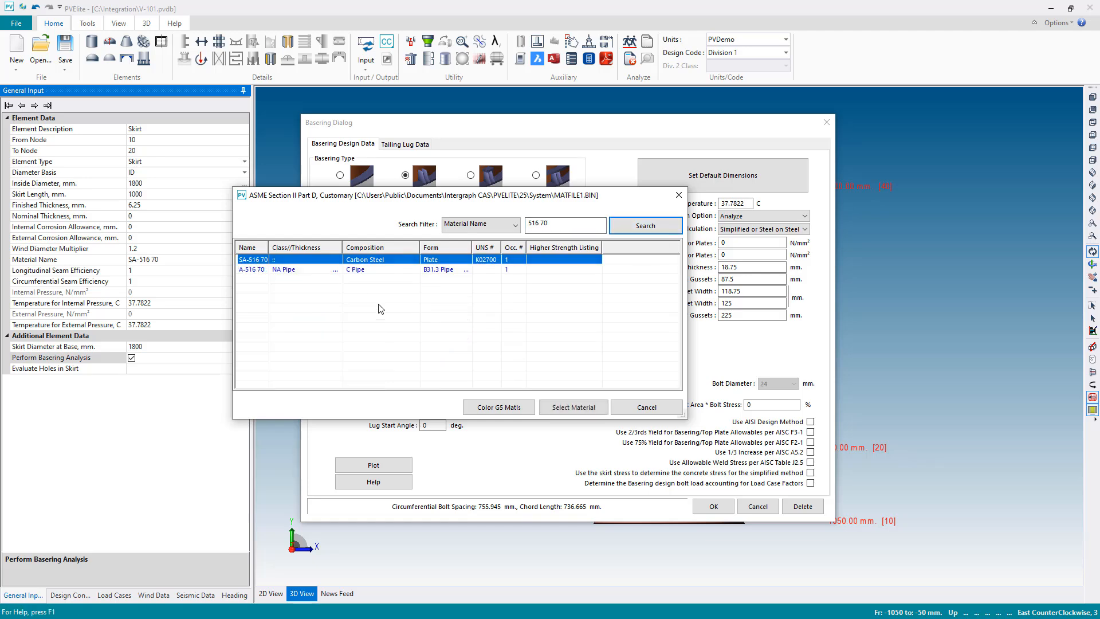
pyautogui.click(565, 411)
pyautogui.click(556, 461)
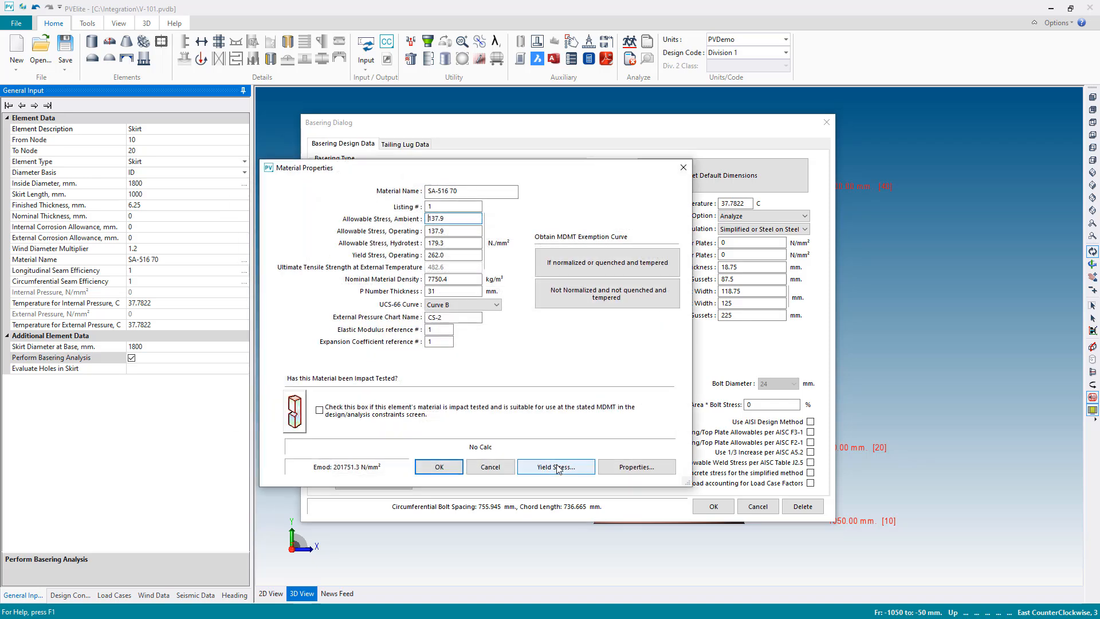
pyautogui.click(442, 465)
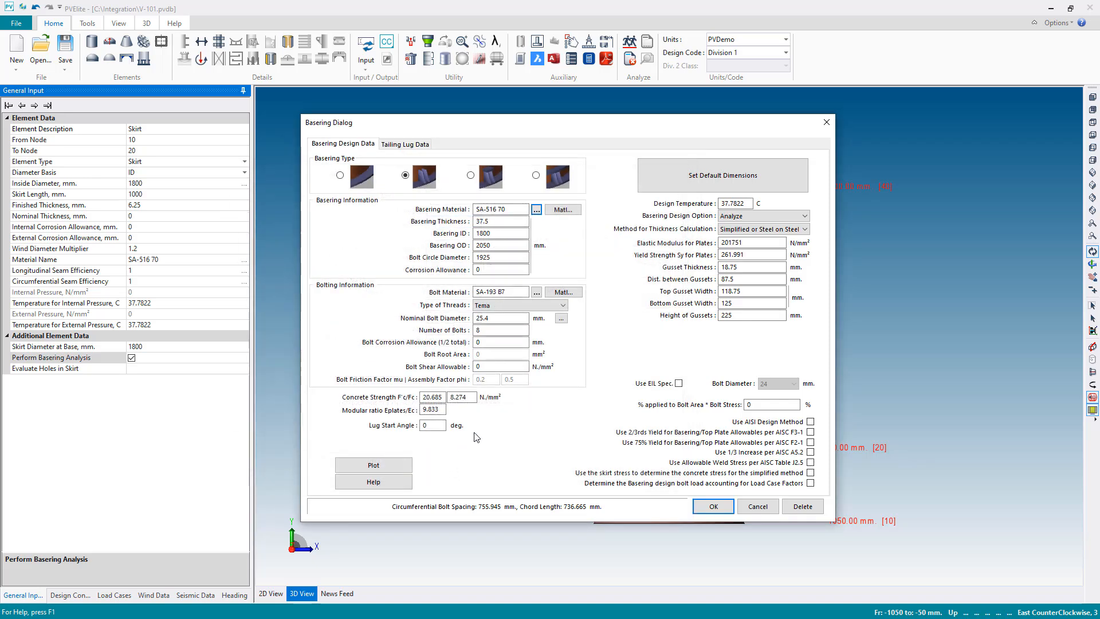
pyautogui.click(706, 512)
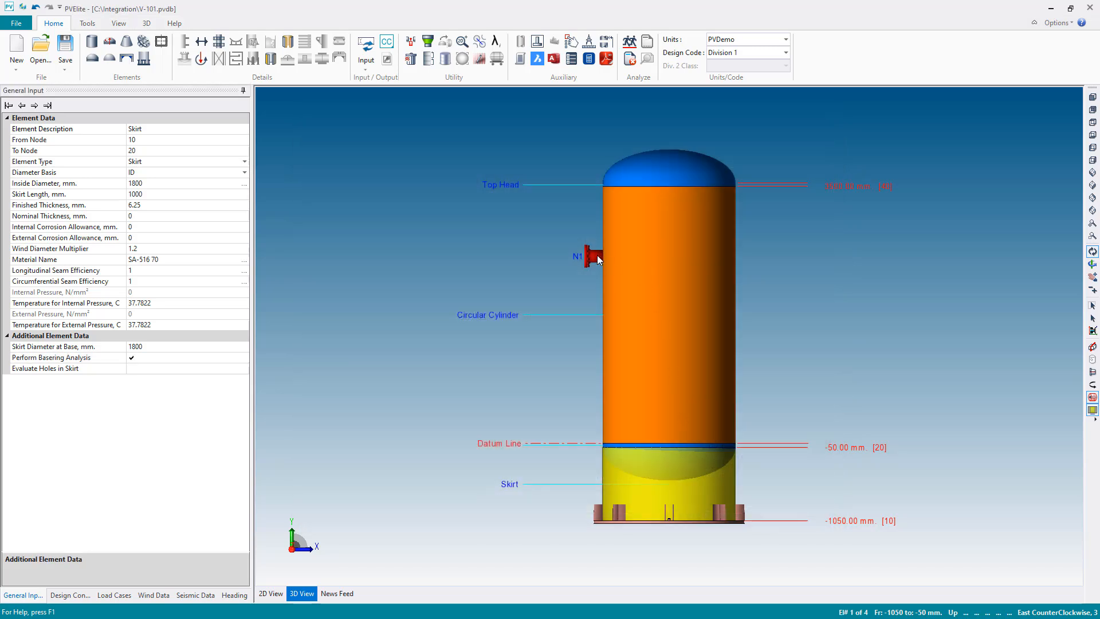
# - Set both the nozzle efficiency and the shell efficiency of nozzle N1 to 1
pyautogui.doubleClick(597, 256)
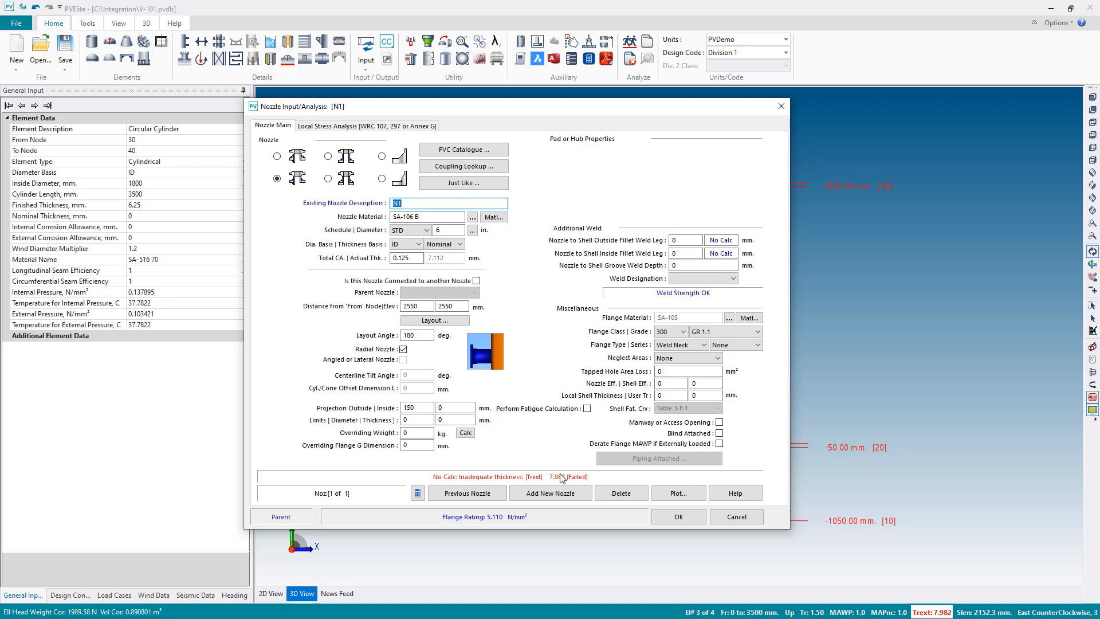
pyautogui.click(672, 383)
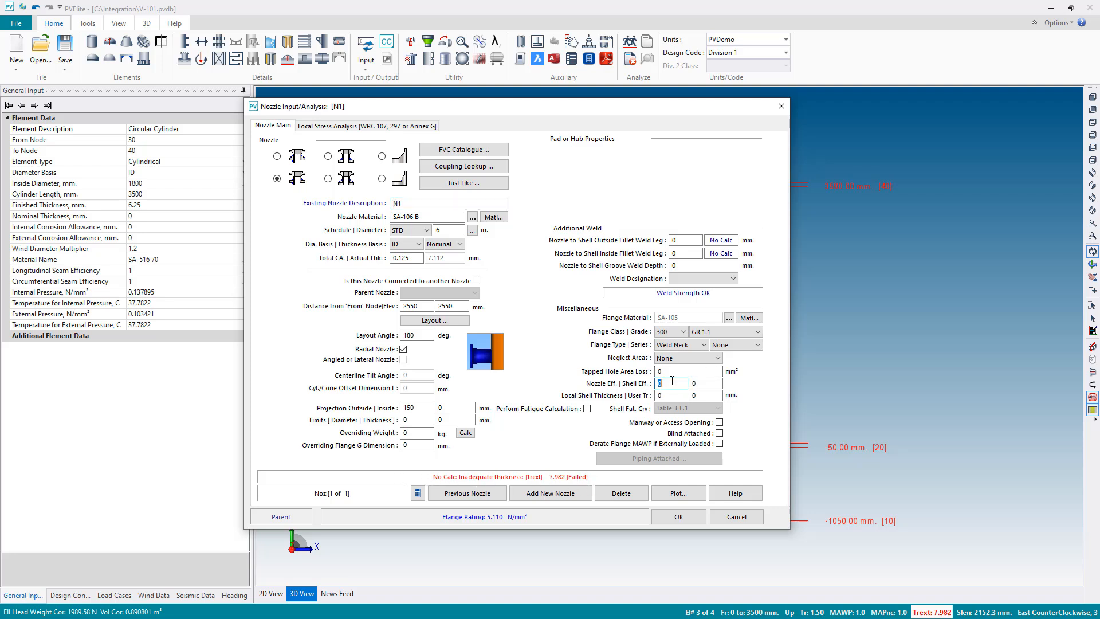
pyautogui.write('1')
pyautogui.press('Tab')
pyautogui.write('1')
pyautogui.click(674, 383)
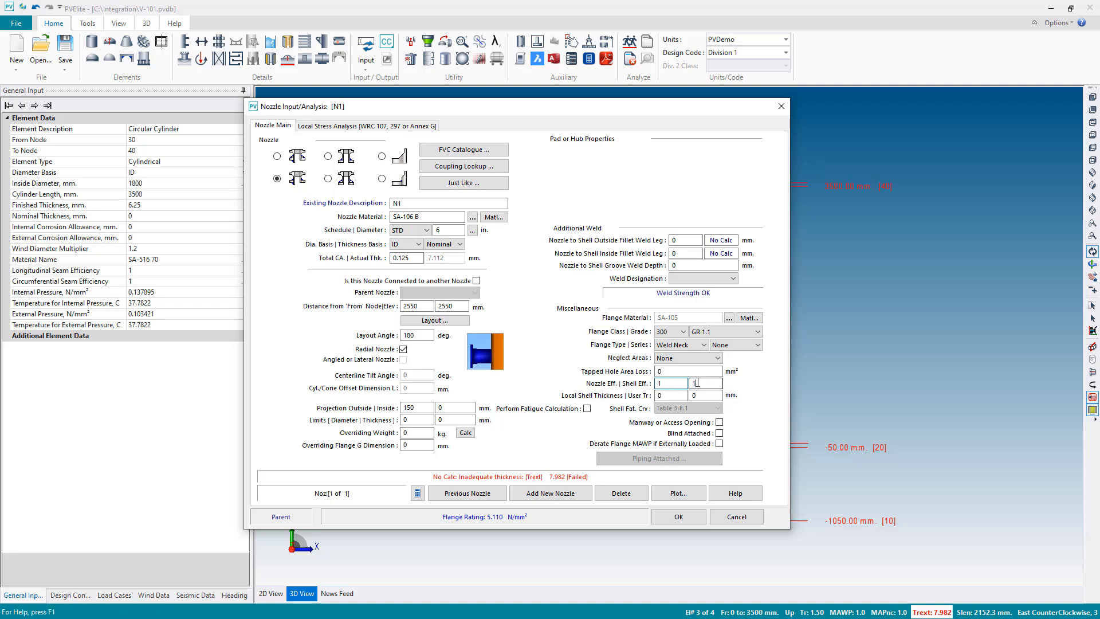
pyautogui.click(673, 518)
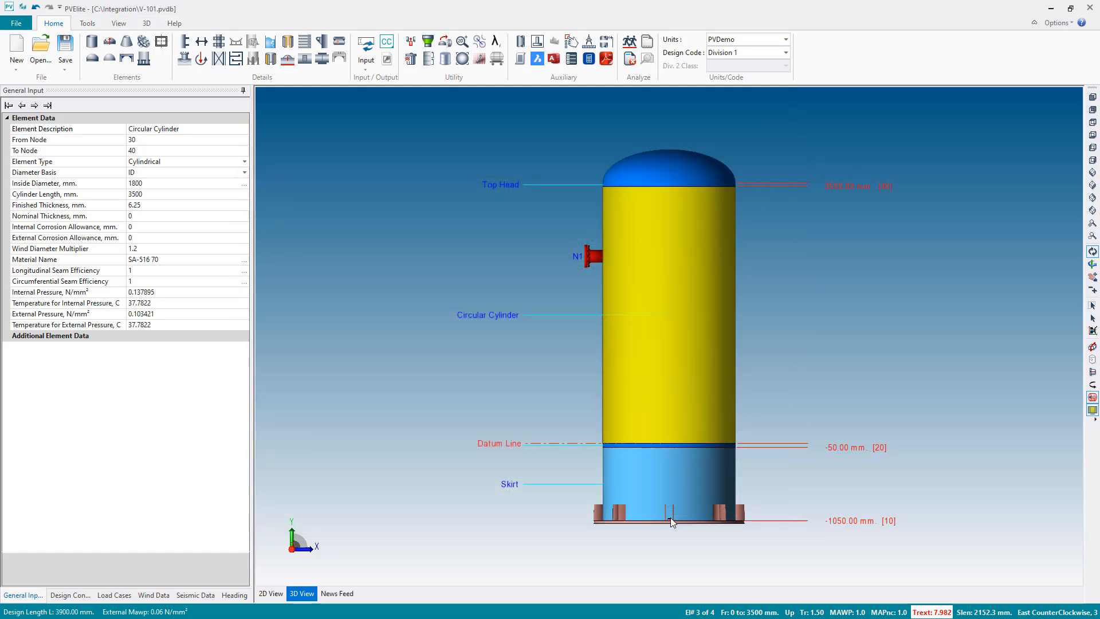
# - Analyze the vessel and examine nozzle N1's calculation report for the reinforcement area results and the reinforcing pad recommendation
pyautogui.click(629, 43)
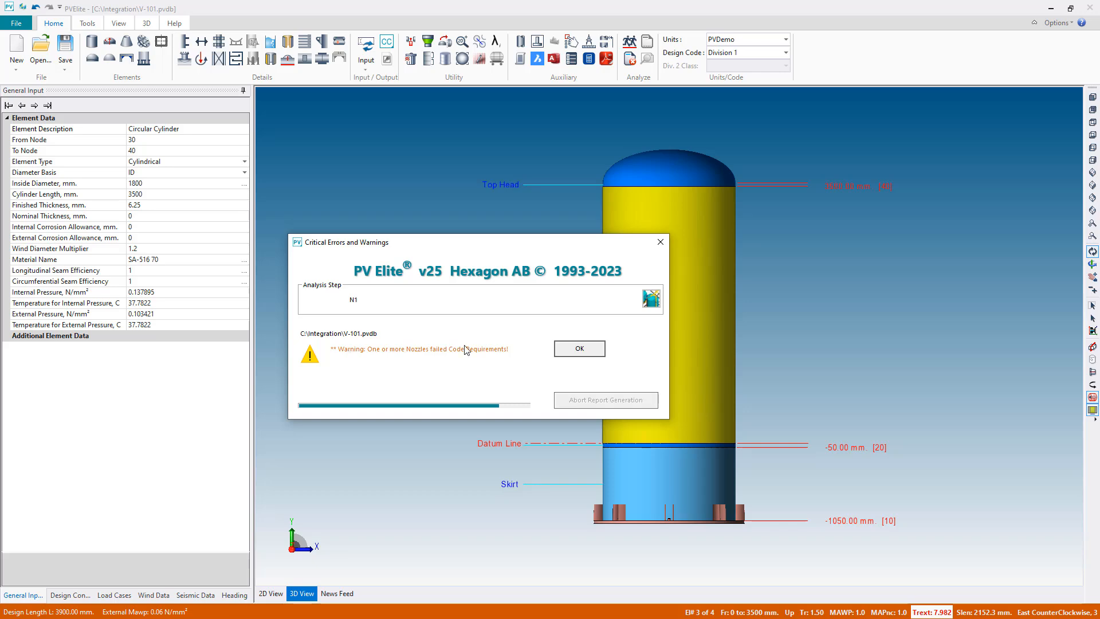
pyautogui.click(573, 350)
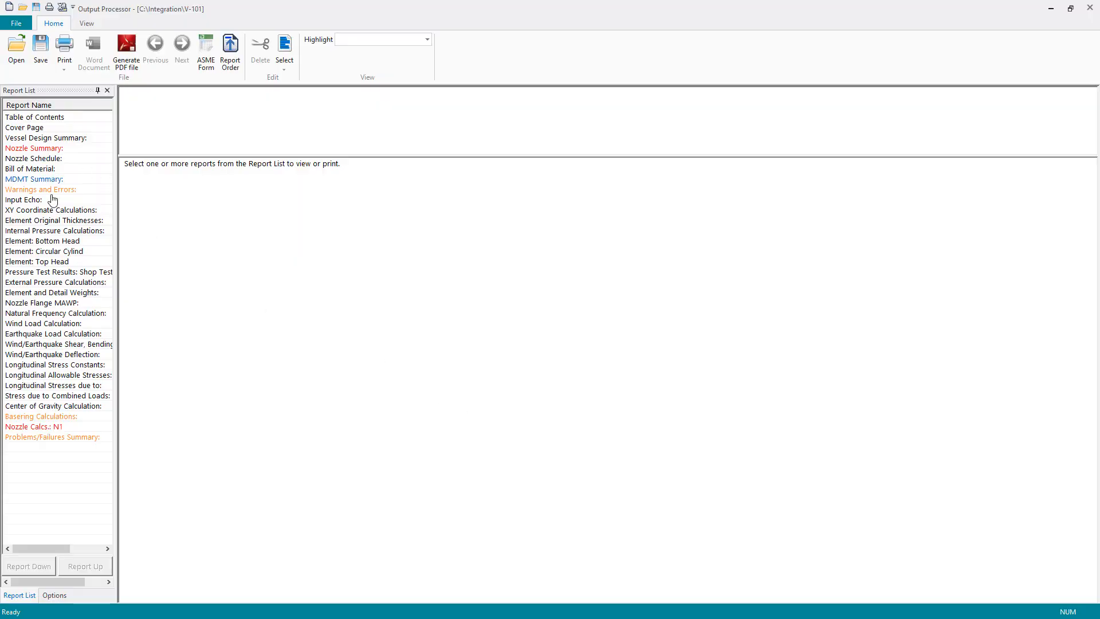
pyautogui.click(27, 427)
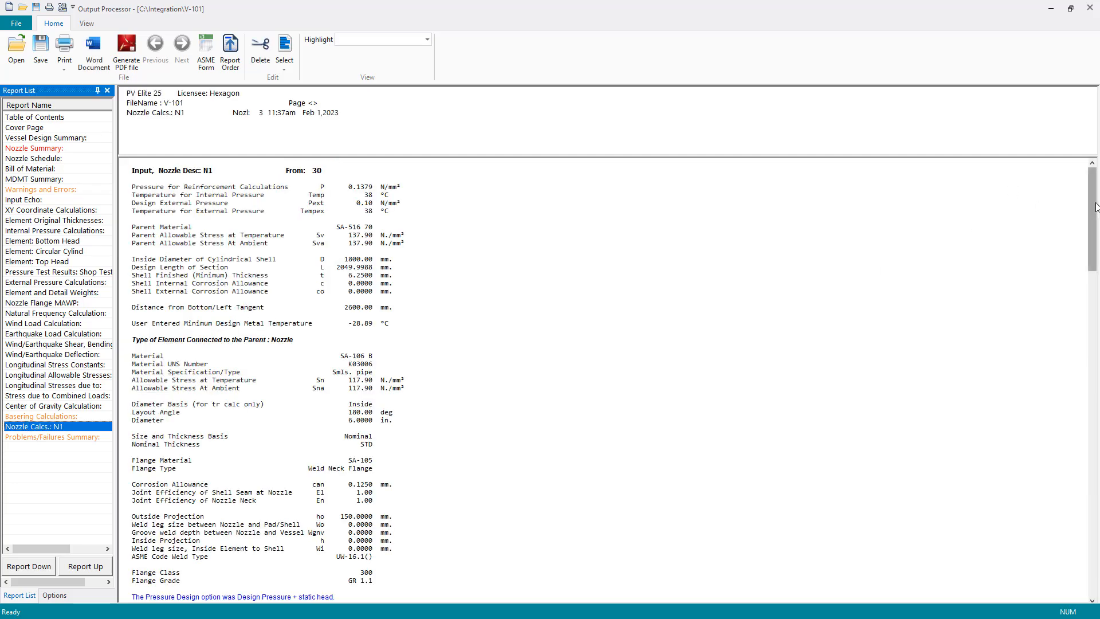
pyautogui.moveTo(1092, 210); pyautogui.dragTo(1095, 415)
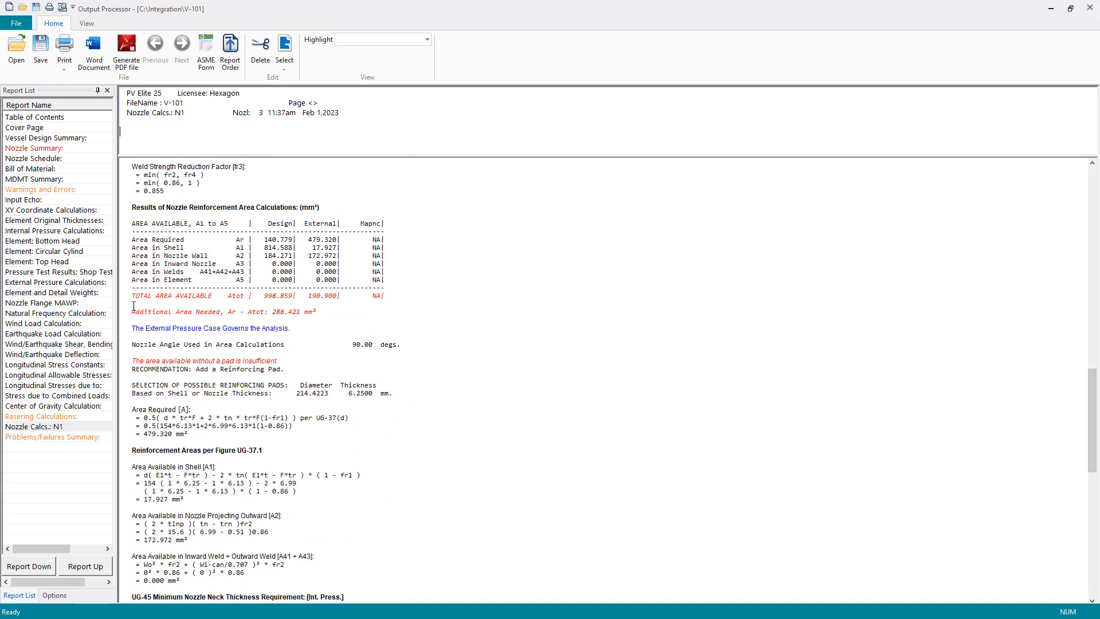
pyautogui.moveTo(131, 295); pyautogui.dragTo(413, 315)
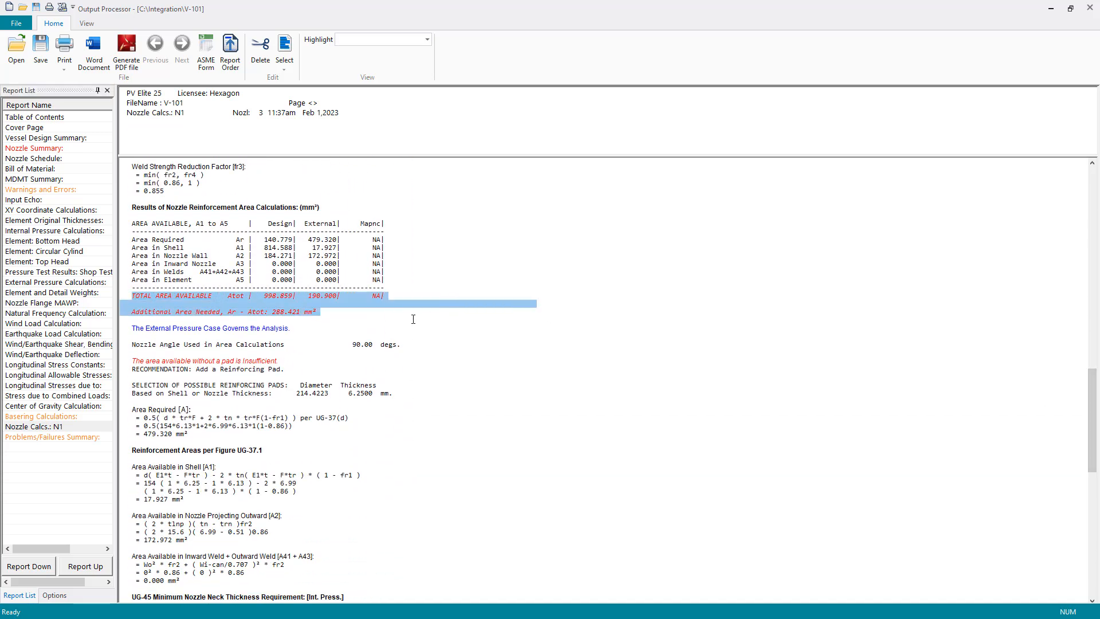
pyautogui.moveTo(132, 360); pyautogui.dragTo(317, 379)
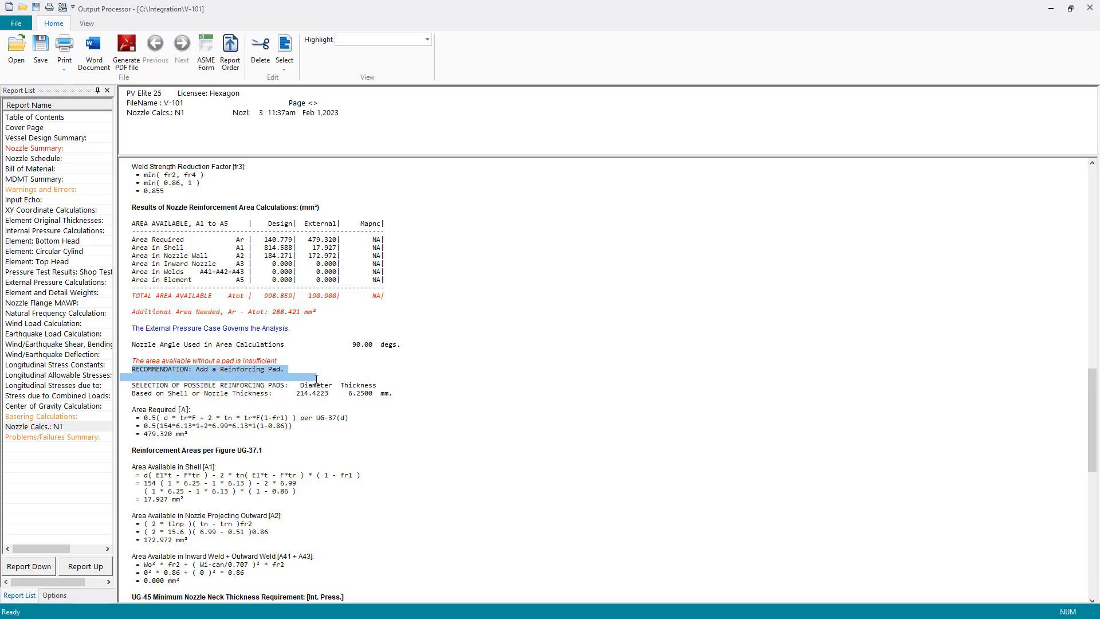
pyautogui.click(310, 374)
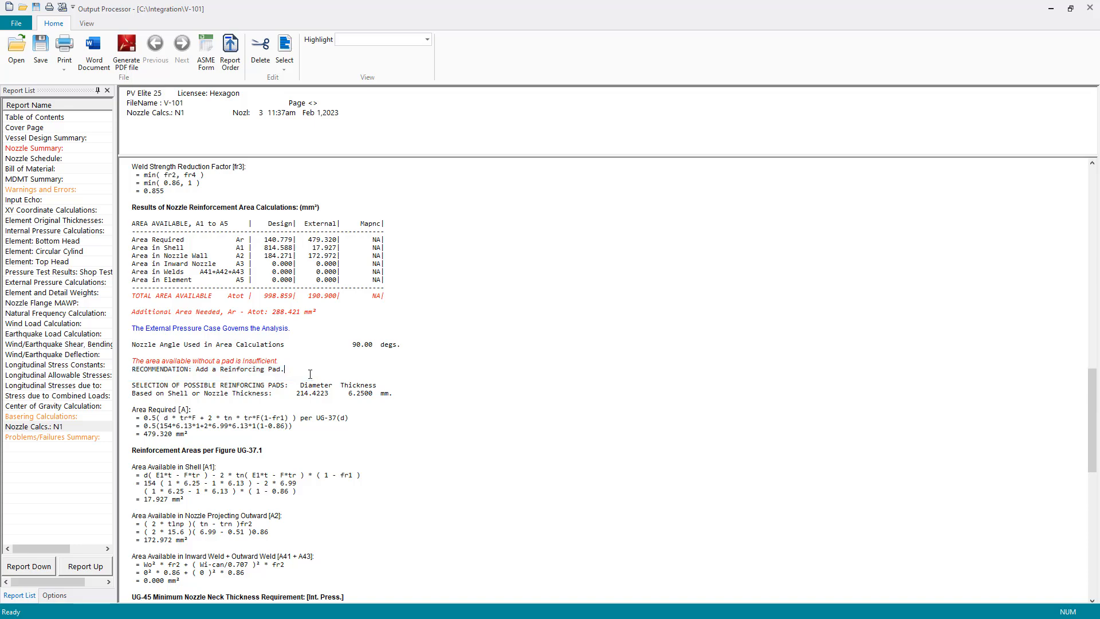
# - Close the reports, load the analysis changes into the model and inspect the stiffening ring around the circular cylinder
pyautogui.click(1089, 8)
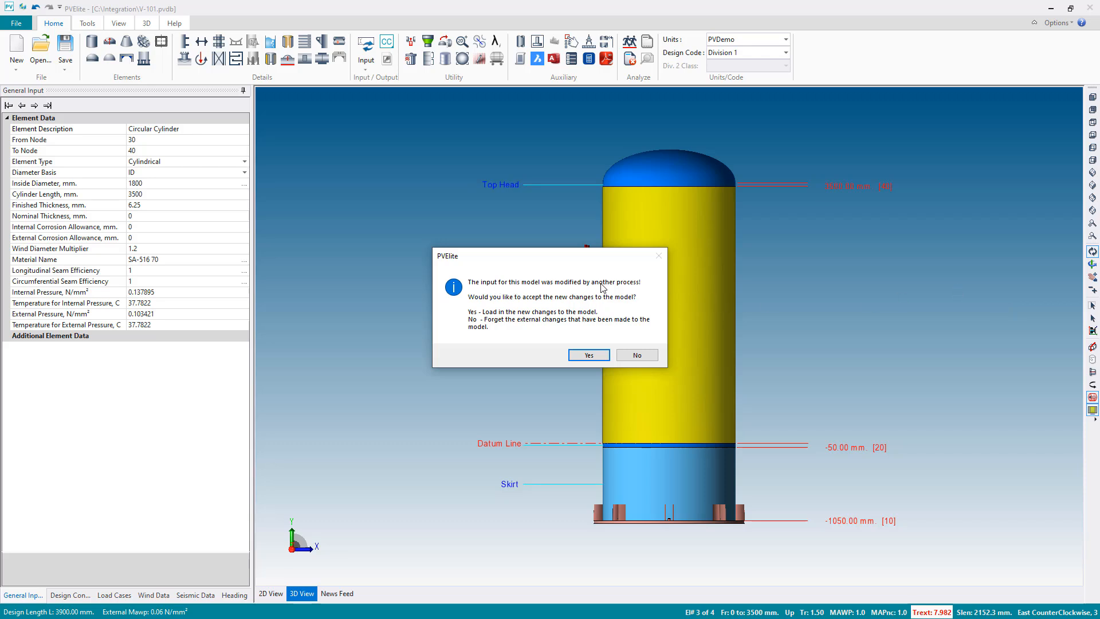
pyautogui.click(584, 356)
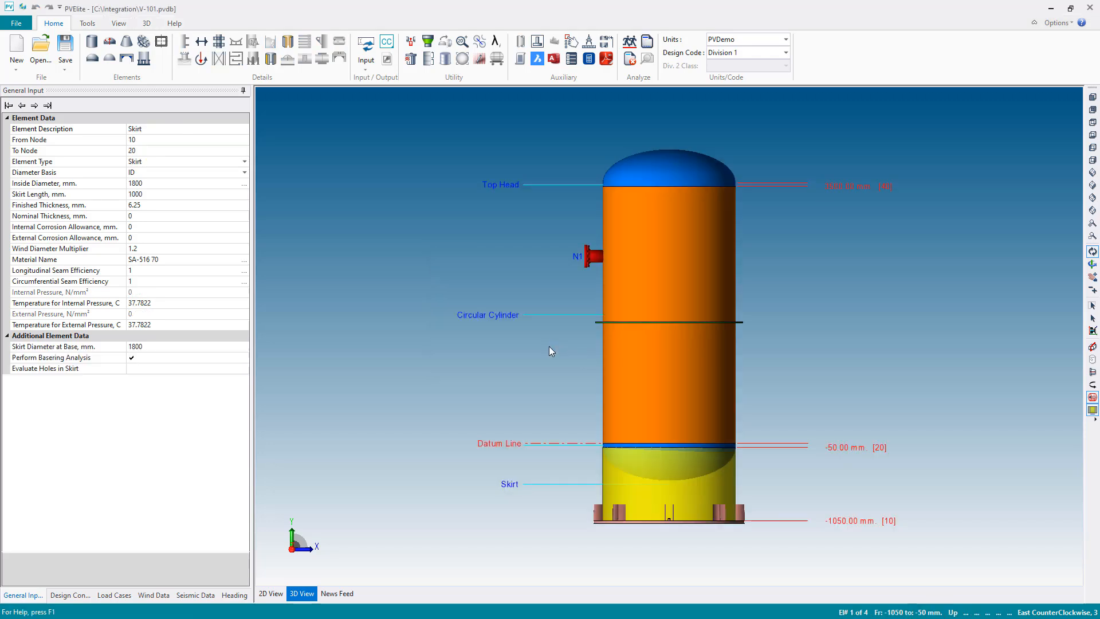
pyautogui.moveTo(563, 348); pyautogui.dragTo(602, 381)
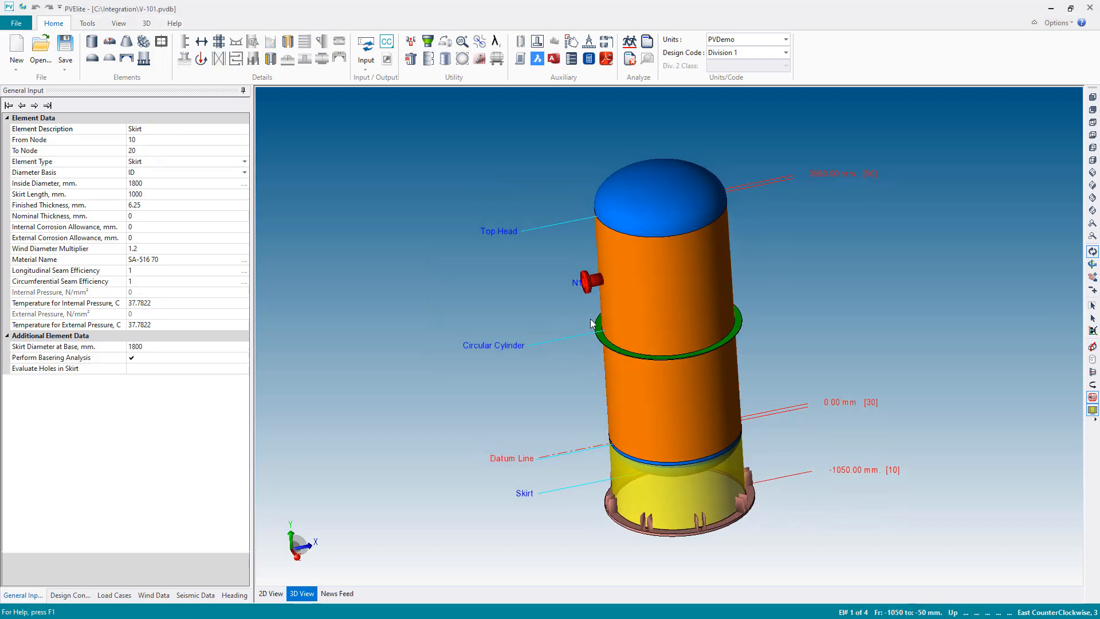
pyautogui.moveTo(716, 343); pyautogui.dragTo(648, 293)
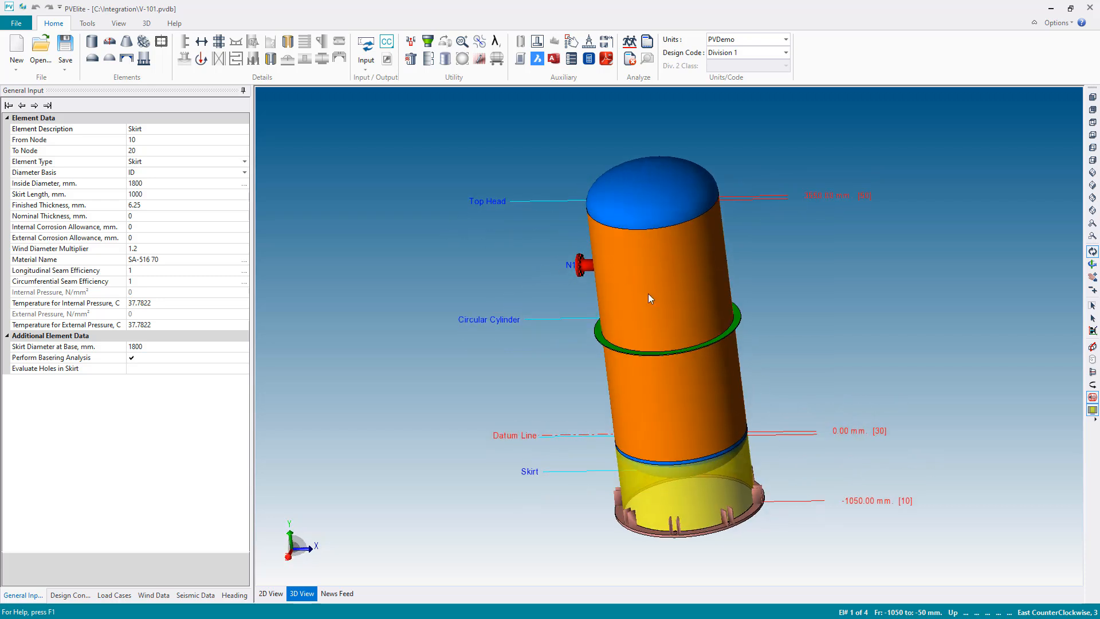
pyautogui.click(661, 300)
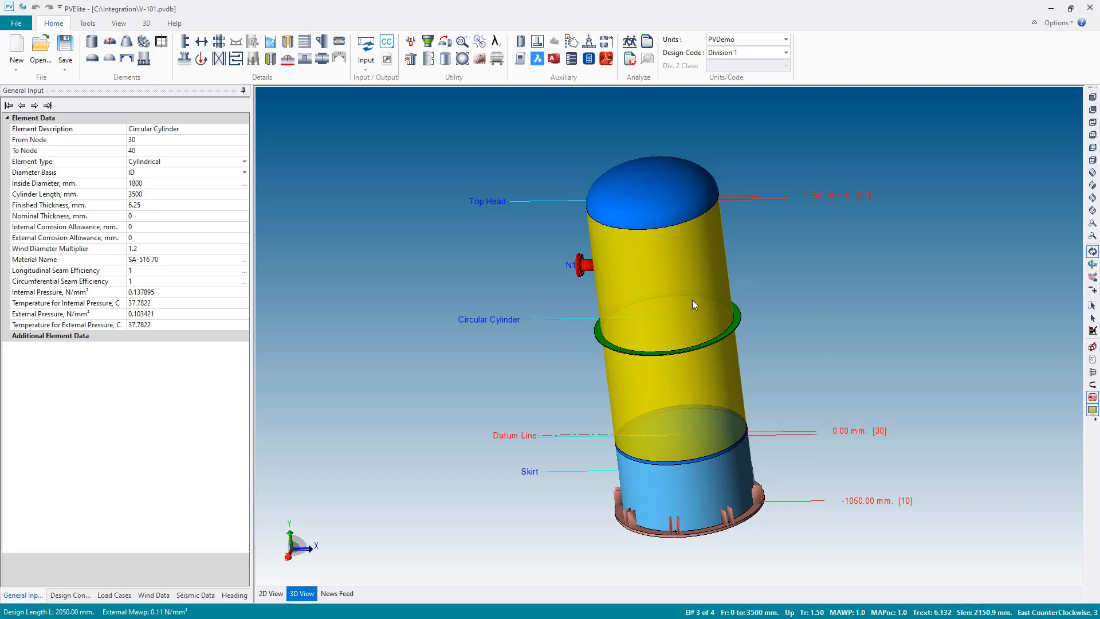
pyautogui.moveTo(692, 300); pyautogui.dragTo(743, 301)
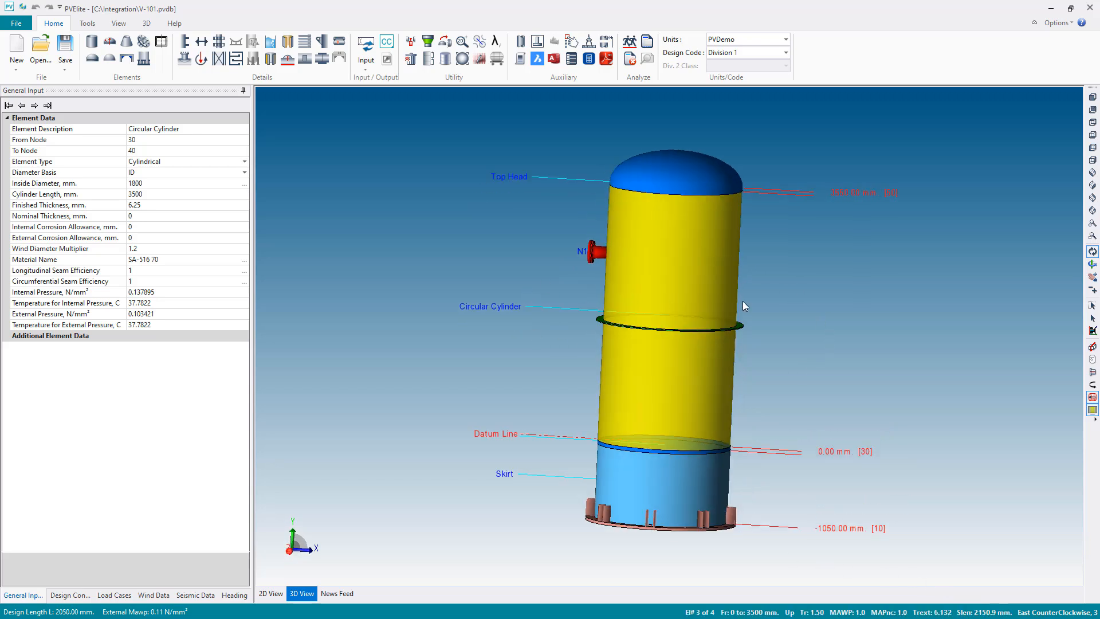
pyautogui.click(1093, 97)
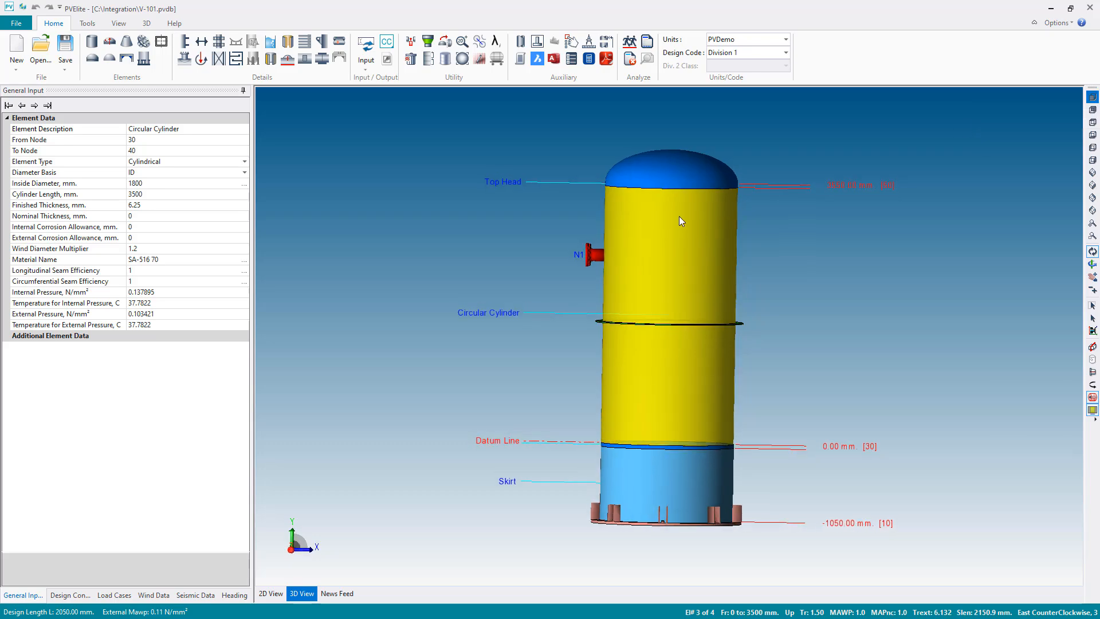
# - Give nozzle N1 an SA-516 70 reinforcing pad, 270 mm diameter and 8 mm thick, with an 8 mm nozzle-to-pad fillet weld leg
pyautogui.doubleClick(595, 258)
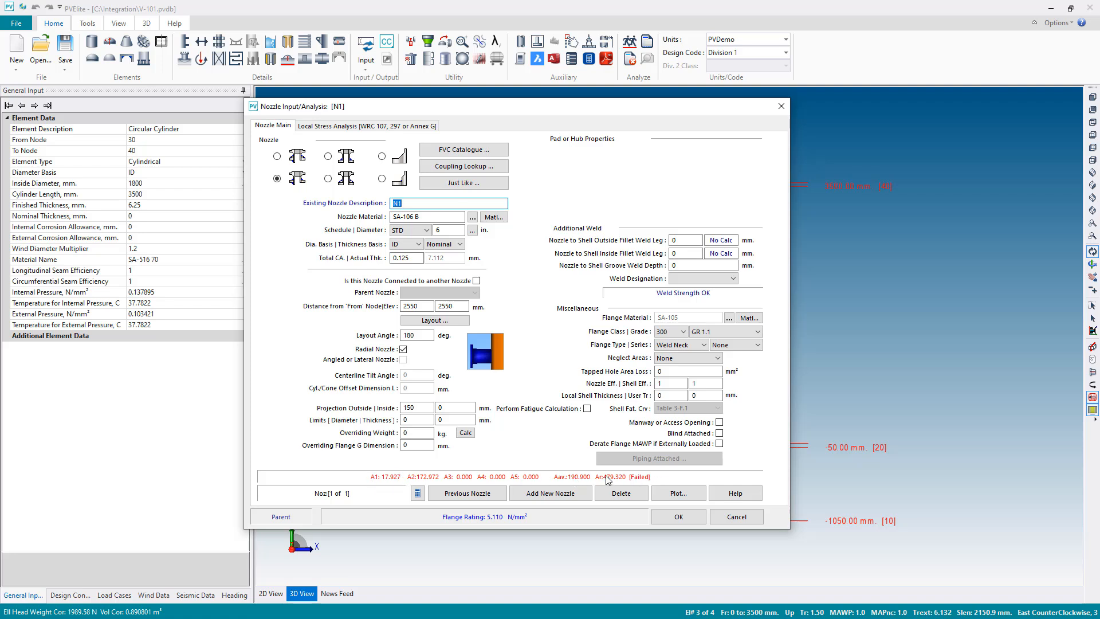
pyautogui.click(277, 160)
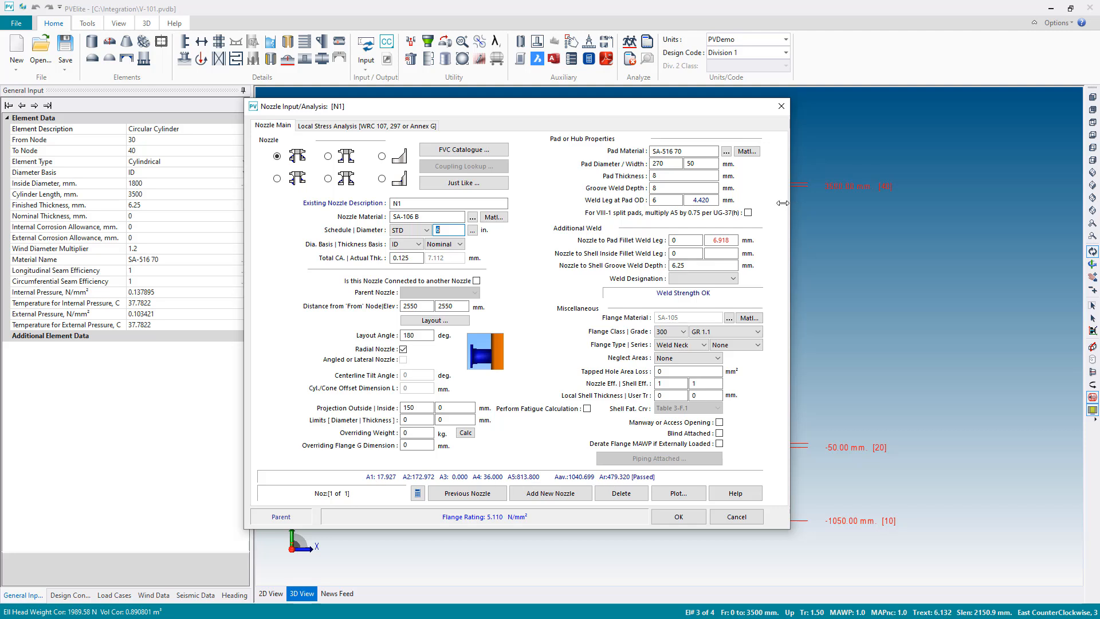
pyautogui.click(686, 240)
pyautogui.click(698, 252)
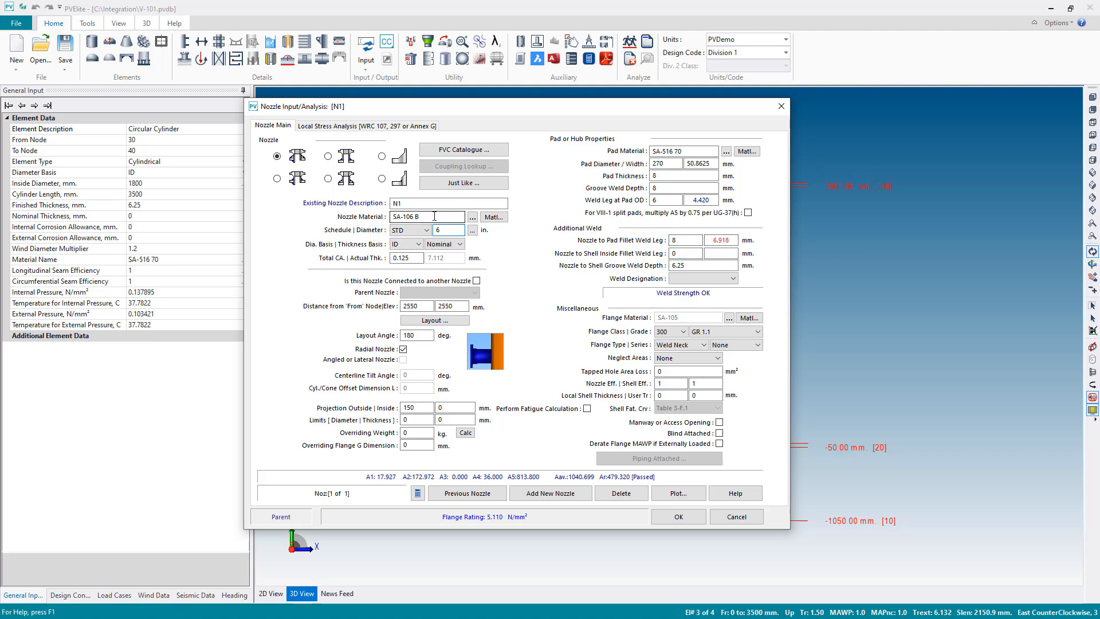
pyautogui.click(695, 240)
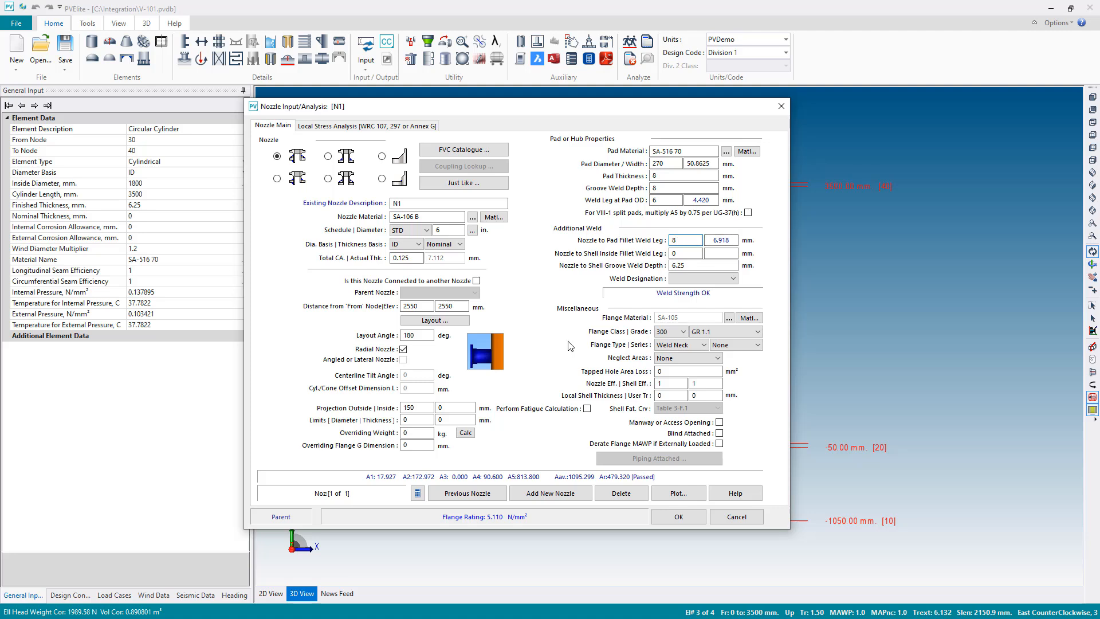
pyautogui.click(685, 517)
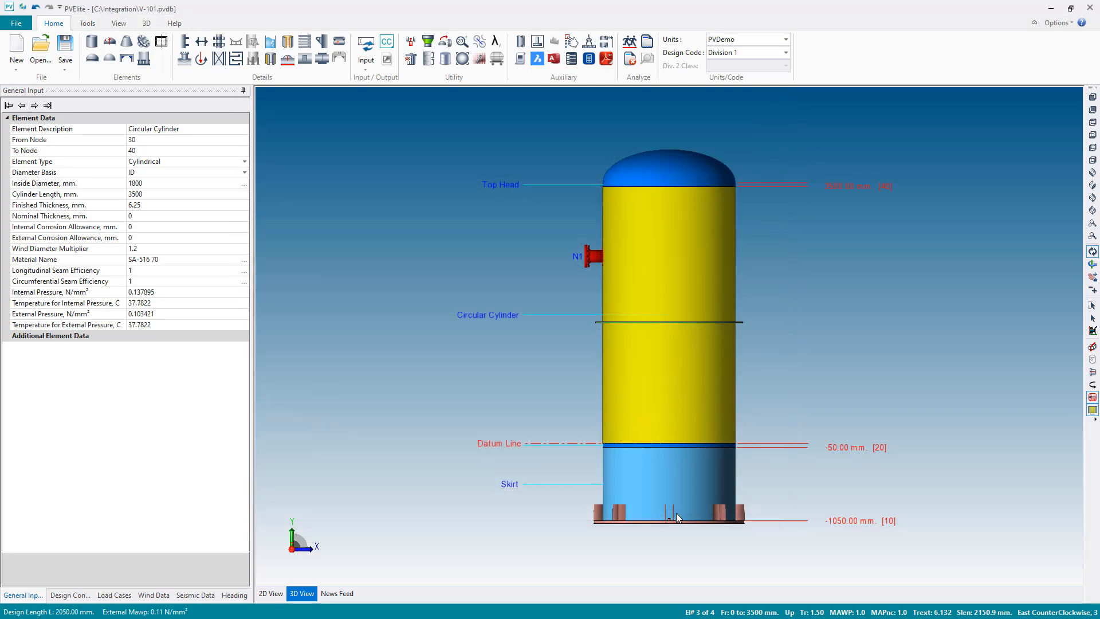
# - Analyze the vessel again, close the reports and decline loading the external changes into the model
pyautogui.click(629, 42)
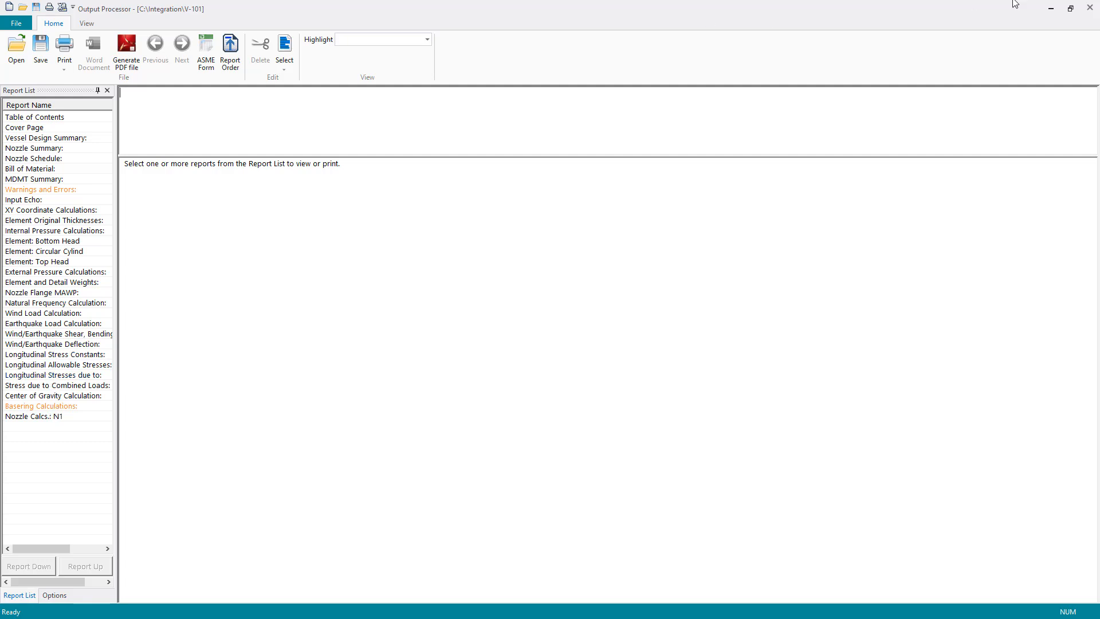
pyautogui.click(1087, 8)
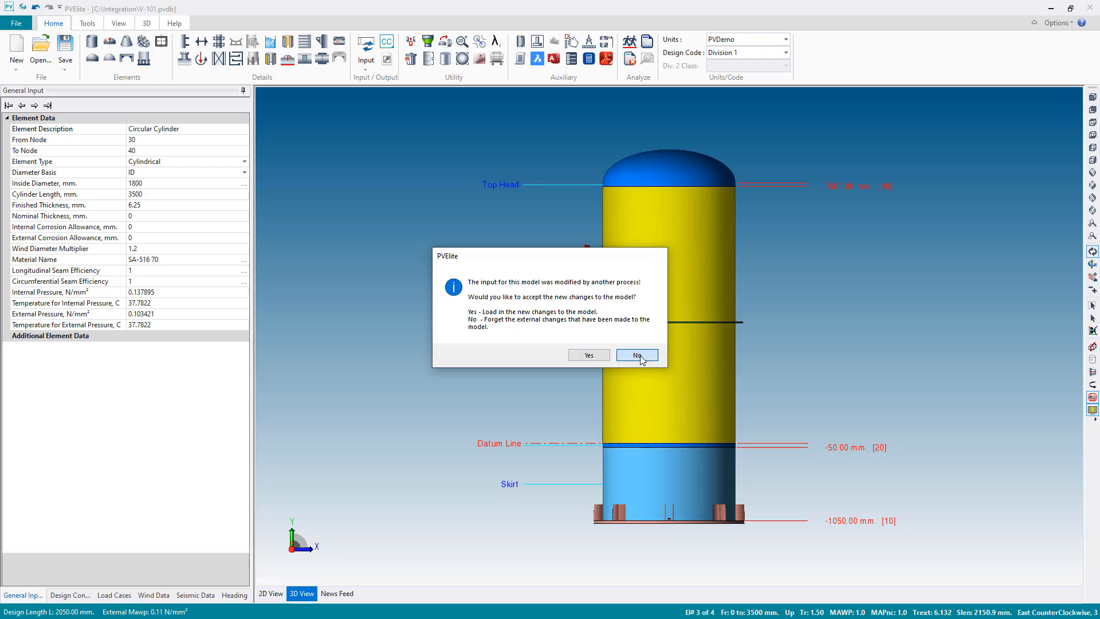
pyautogui.click(636, 356)
# - Start a blank PV Elite model, switch to CADWorx Equipment and import V-101.pv as a PV Elite file, redefining the existing V-101 equipment
pyautogui.click(17, 48)
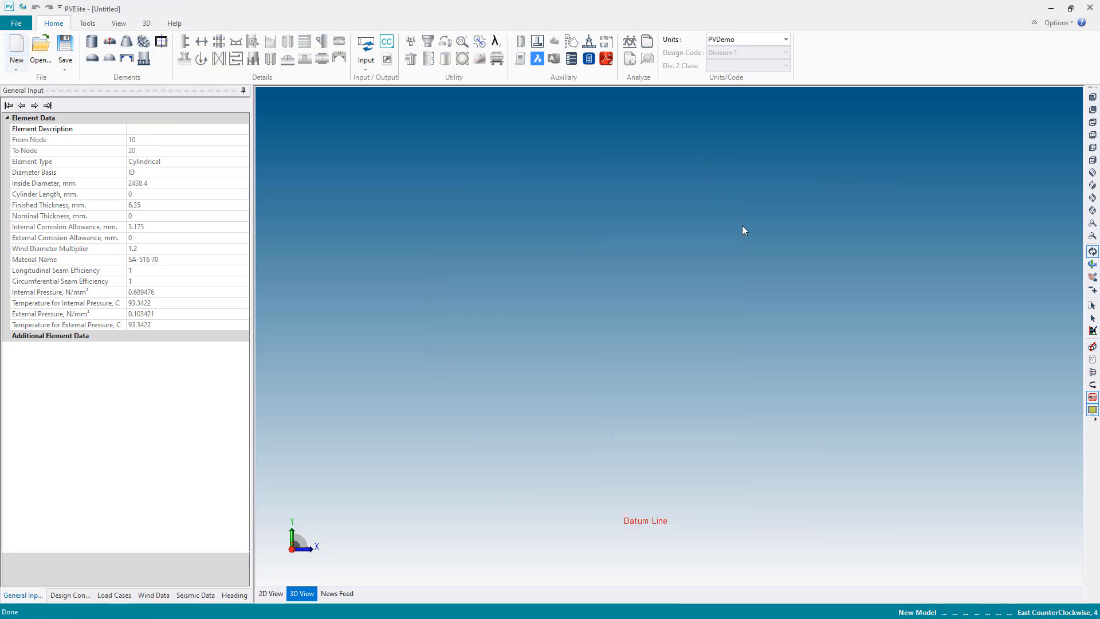
pyautogui.click(1051, 8)
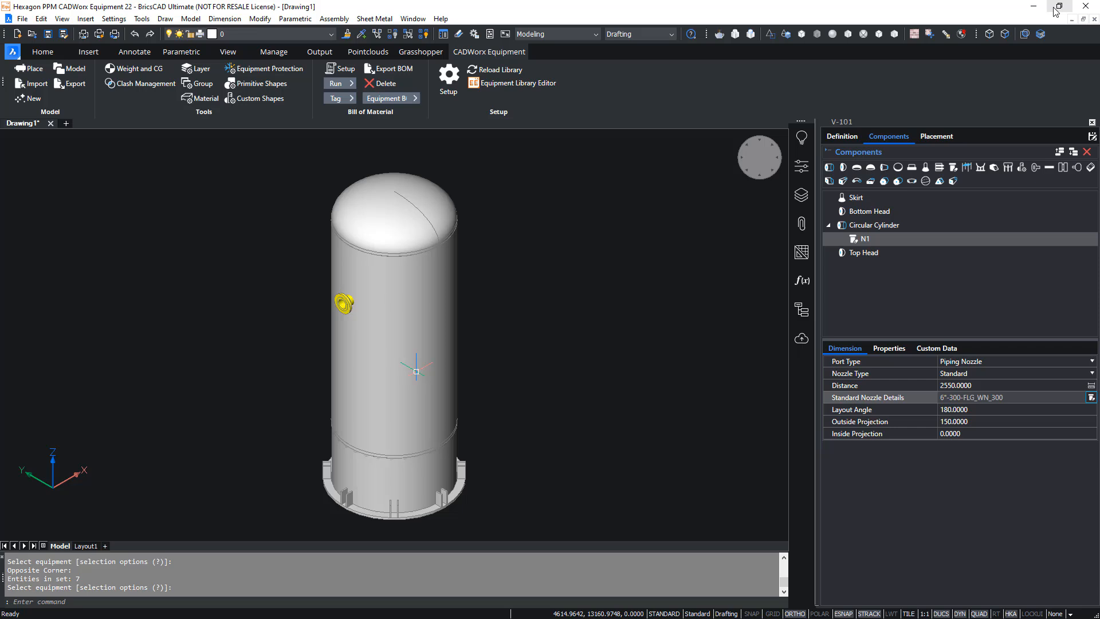
pyautogui.click(33, 86)
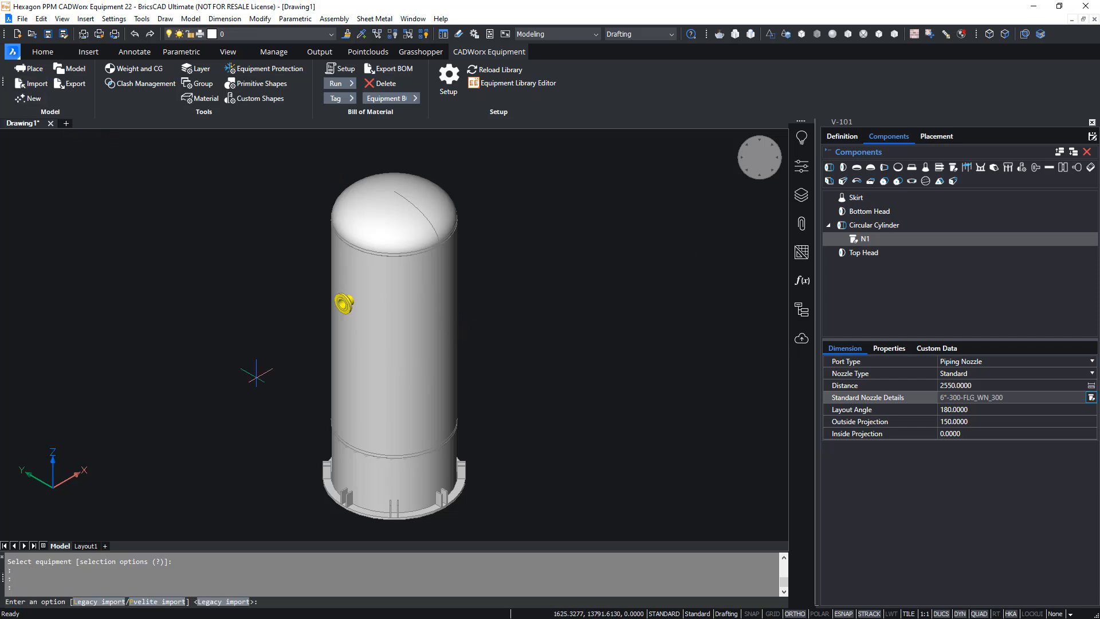
pyautogui.click(154, 603)
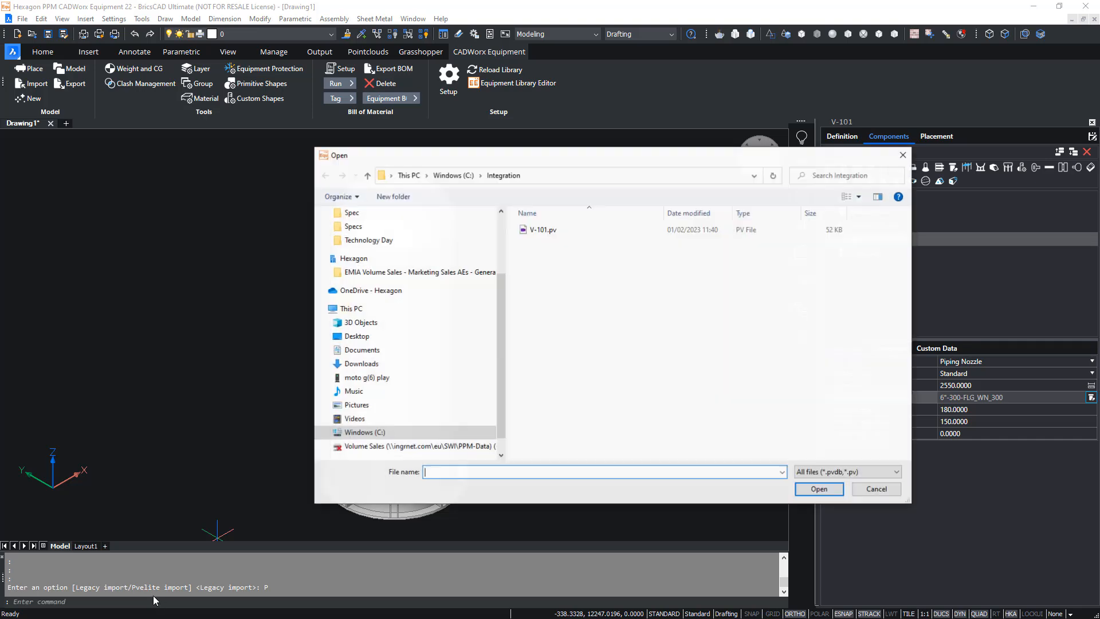
pyautogui.click(560, 235)
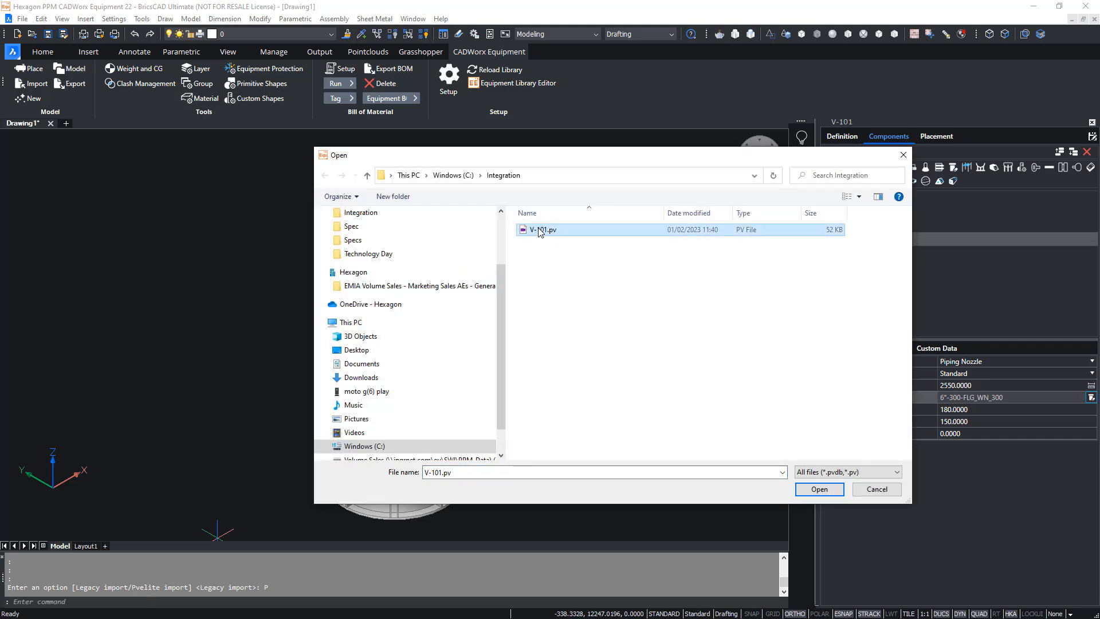
pyautogui.click(814, 490)
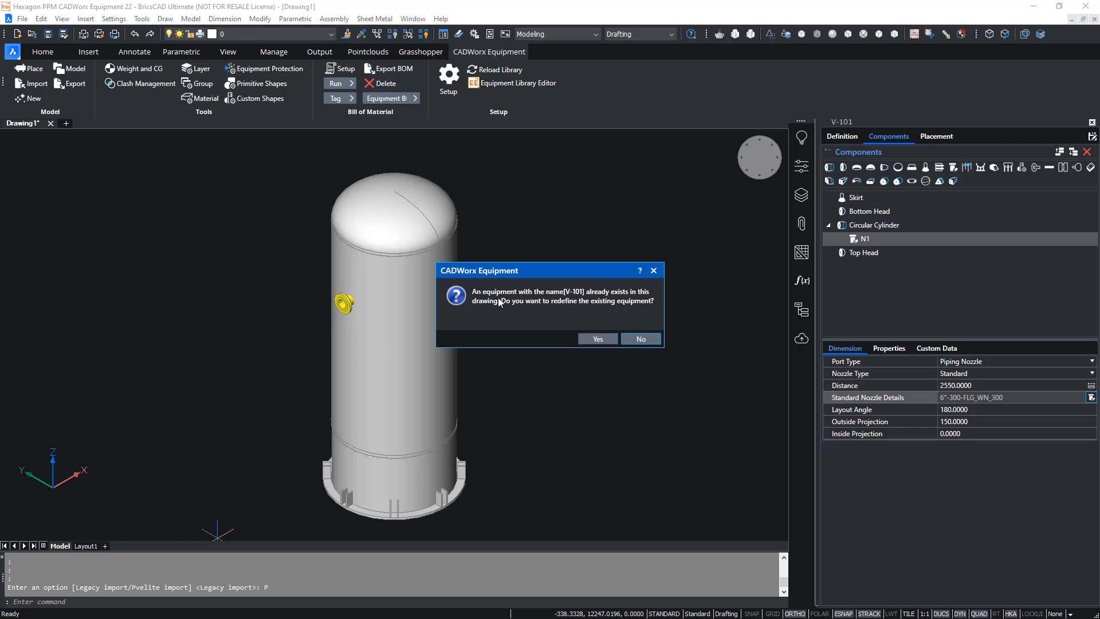
pyautogui.click(600, 335)
pyautogui.click(600, 342)
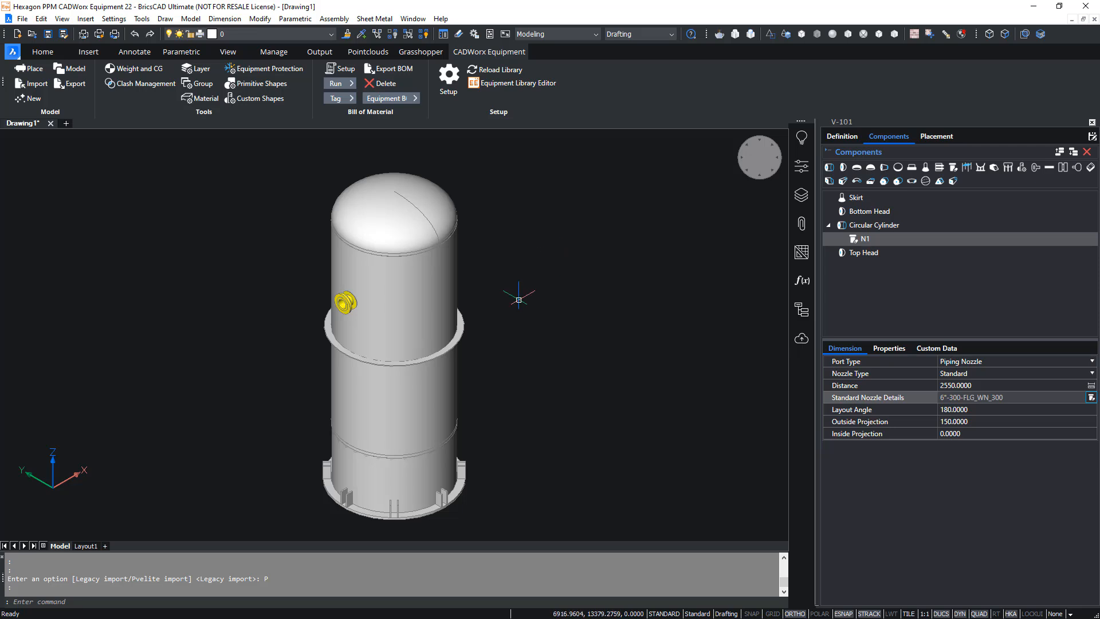
# - Inspect nozzle N1 and the stiffening ring on the imported vessel, and open the vessel's component list
pyautogui.scroll(4, 466, 308)
pyautogui.moveTo(504, 282); pyautogui.dragTo(653, 266, button='middle')
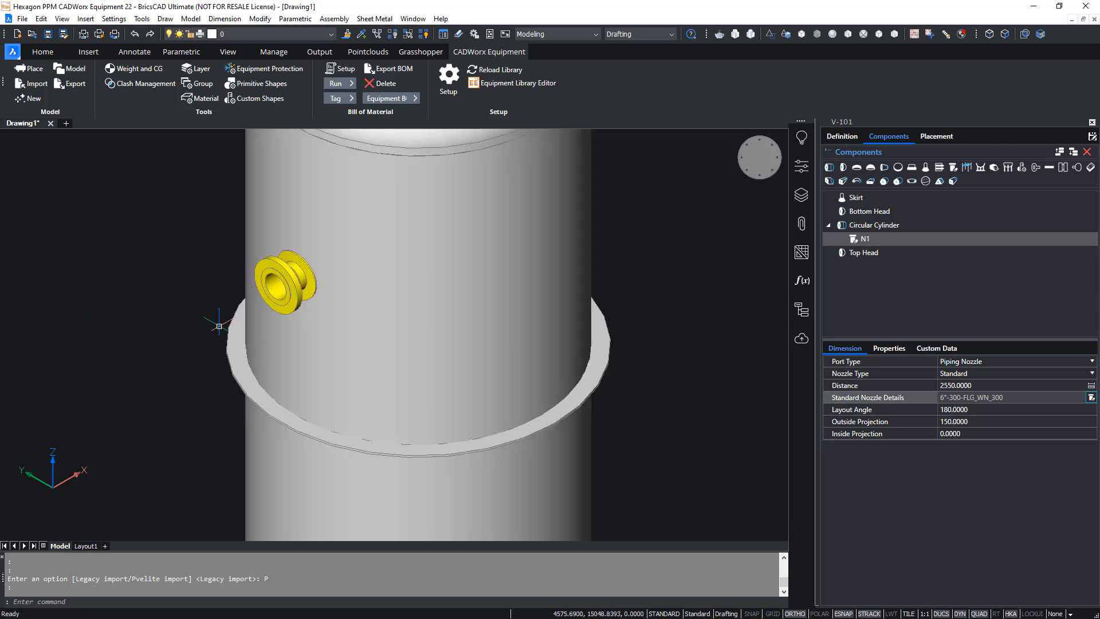
pyautogui.click(293, 256)
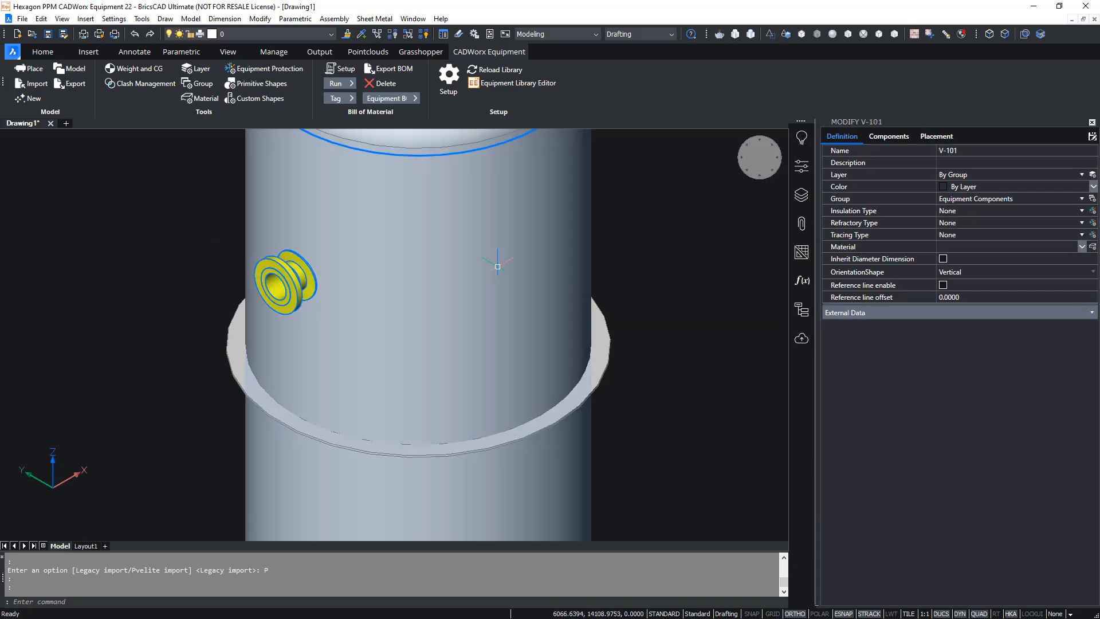
pyautogui.click(889, 136)
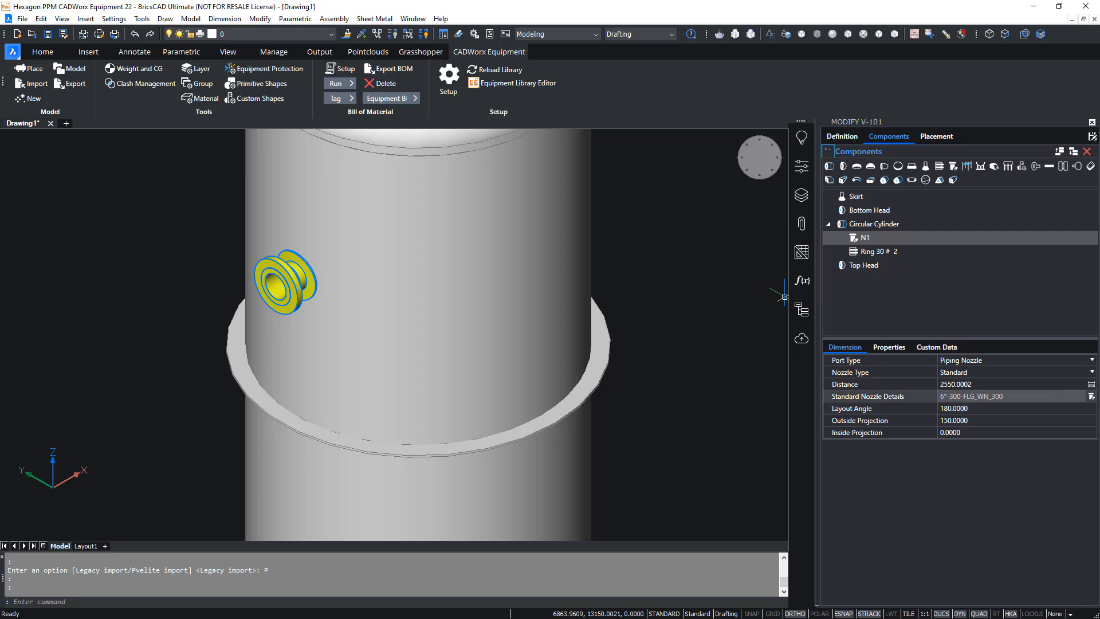
# - Check nozzle N1's standard details, including its reinforcing pad width, thickness and material, and finish modifying V-101
pyautogui.click(969, 396)
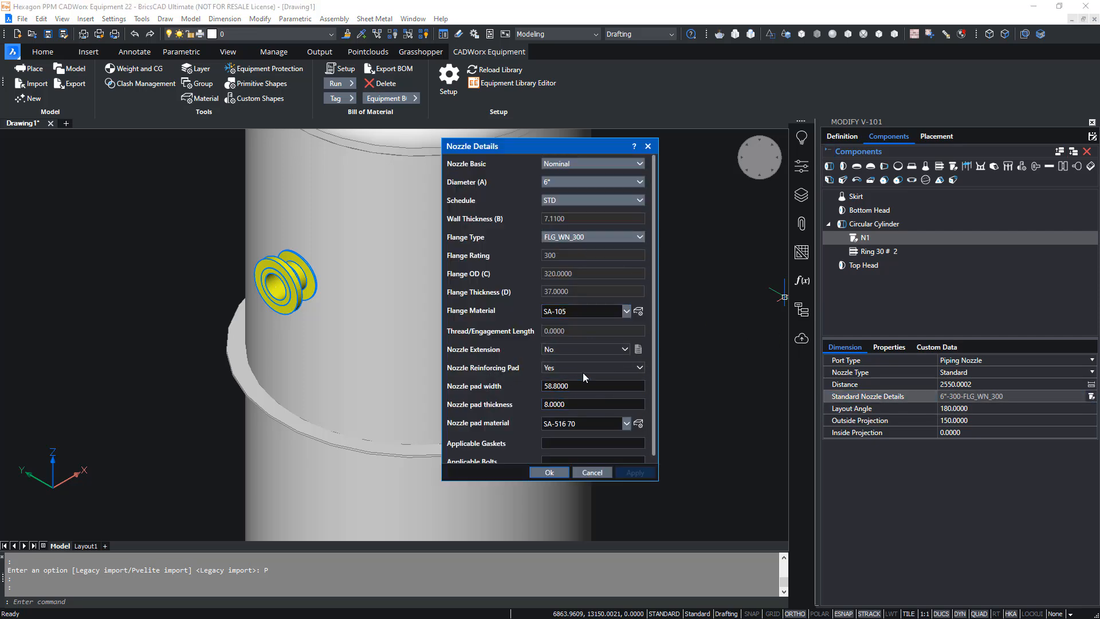
pyautogui.click(580, 404)
pyautogui.click(549, 473)
pyautogui.middleClick(660, 282)
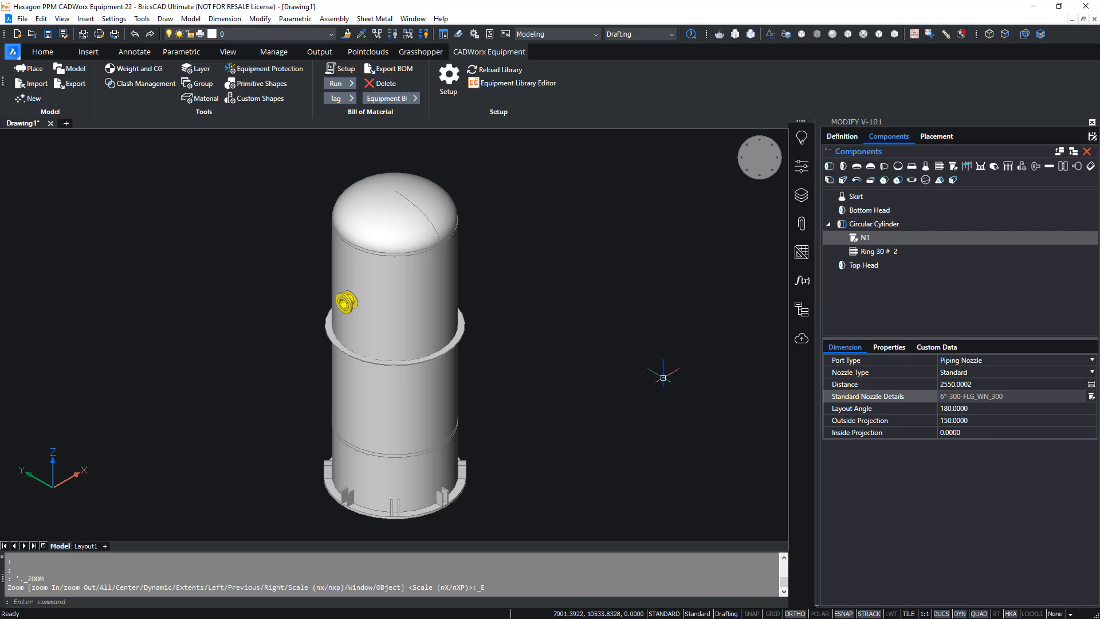
pyautogui.click(1092, 123)
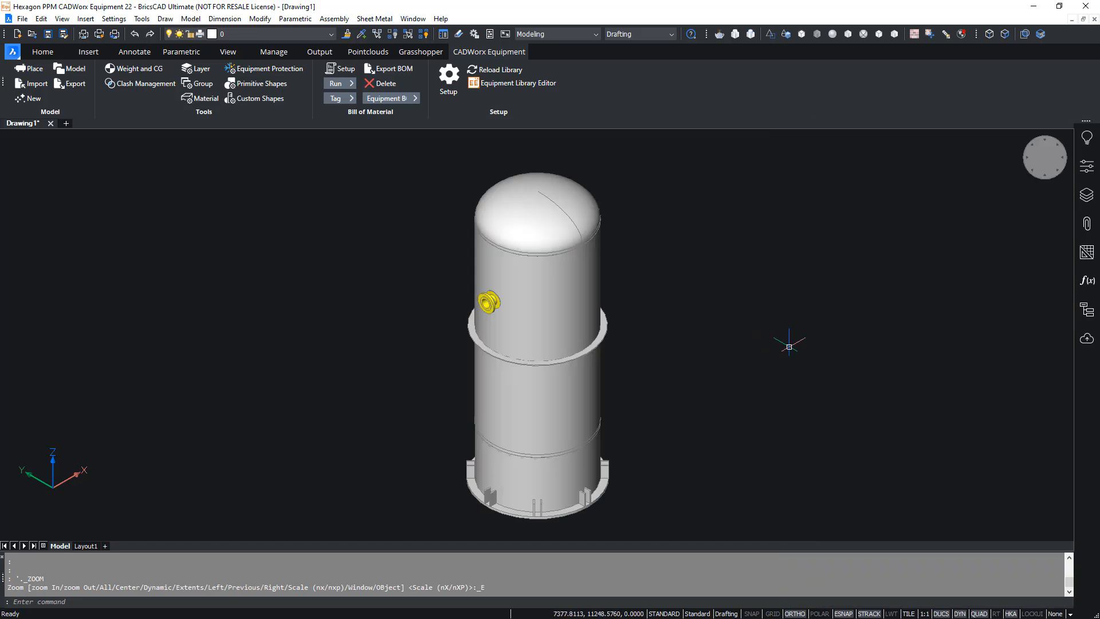
# - Open the equipment library for placement, expand Metric_Inch_OOTB and search it for "Tech Day"
pyautogui.moveTo(788, 344); pyautogui.dragTo(434, 321, button='middle')
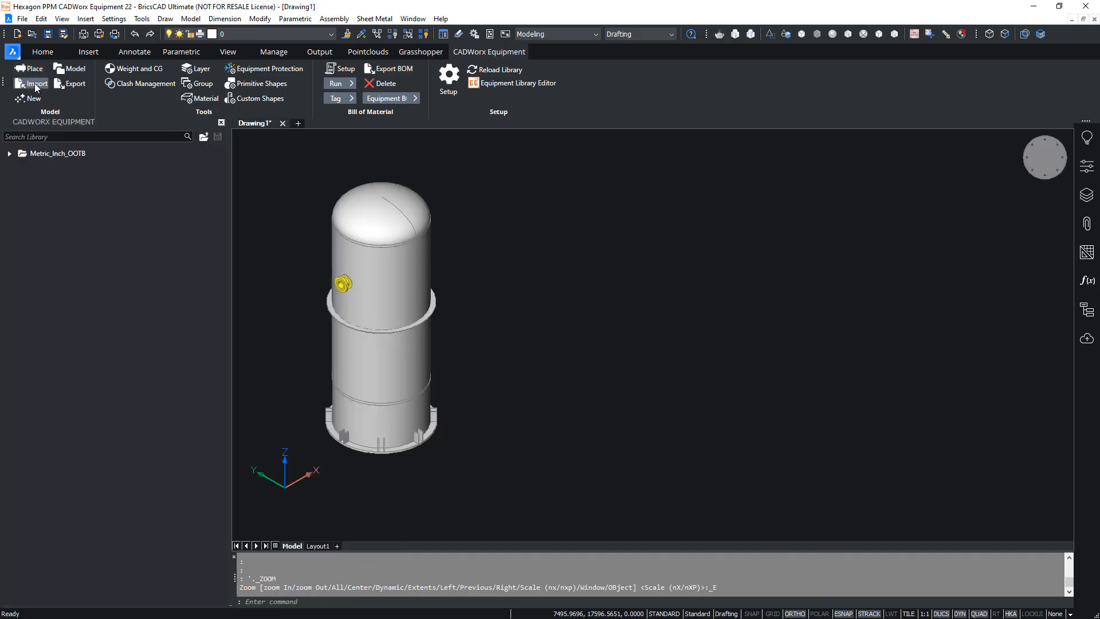
pyautogui.click(9, 153)
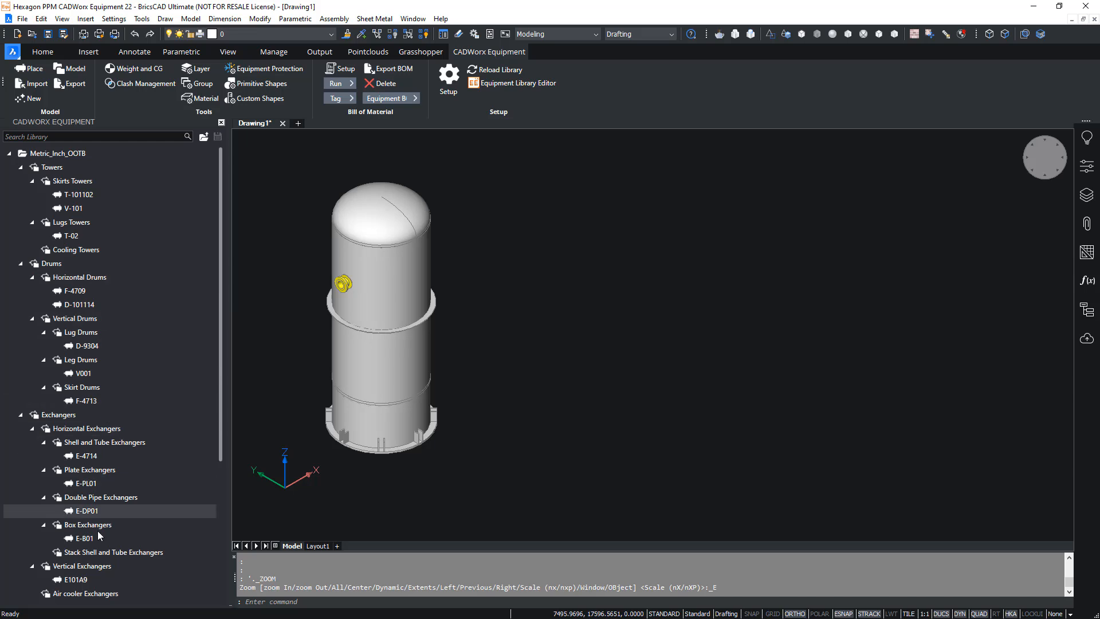
pyautogui.click(98, 136)
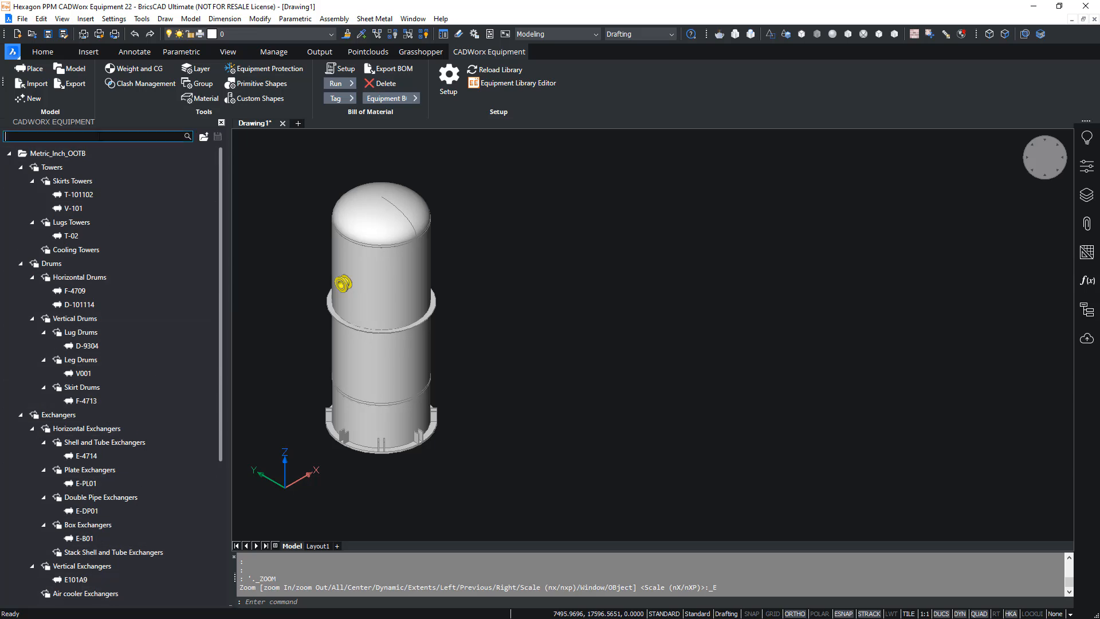
pyautogui.write('Tech Day')
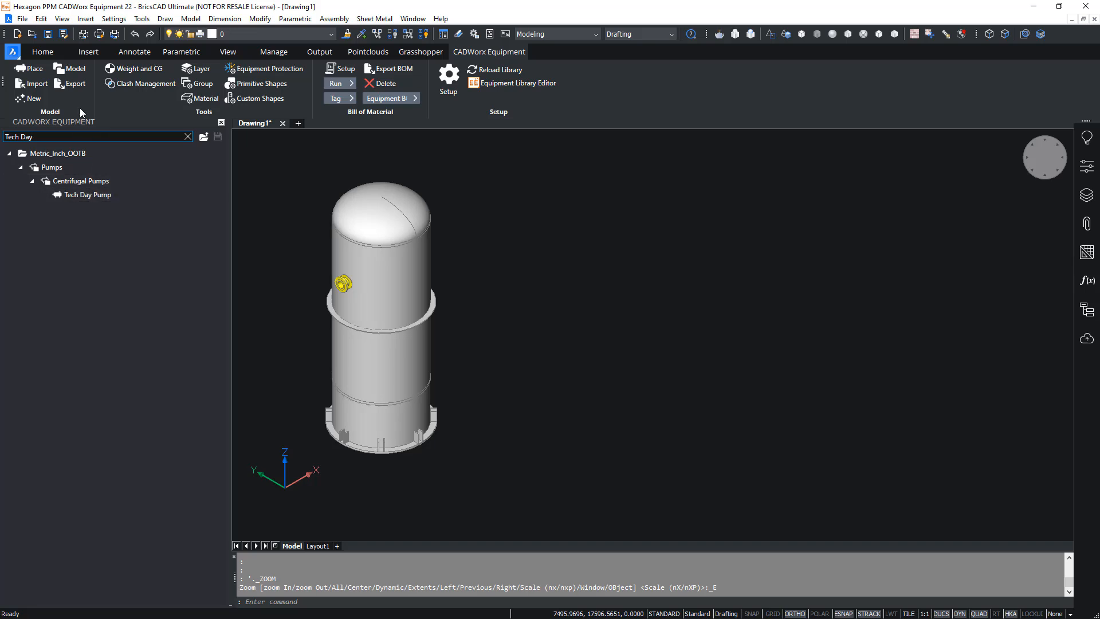
# - Place the Tech Day Pump at coordinates -550,500,600 with a rotation of 180°
pyautogui.doubleClick(91, 196)
pyautogui.moveTo(830, 422); pyautogui.dragTo(730, 361, button='middle')
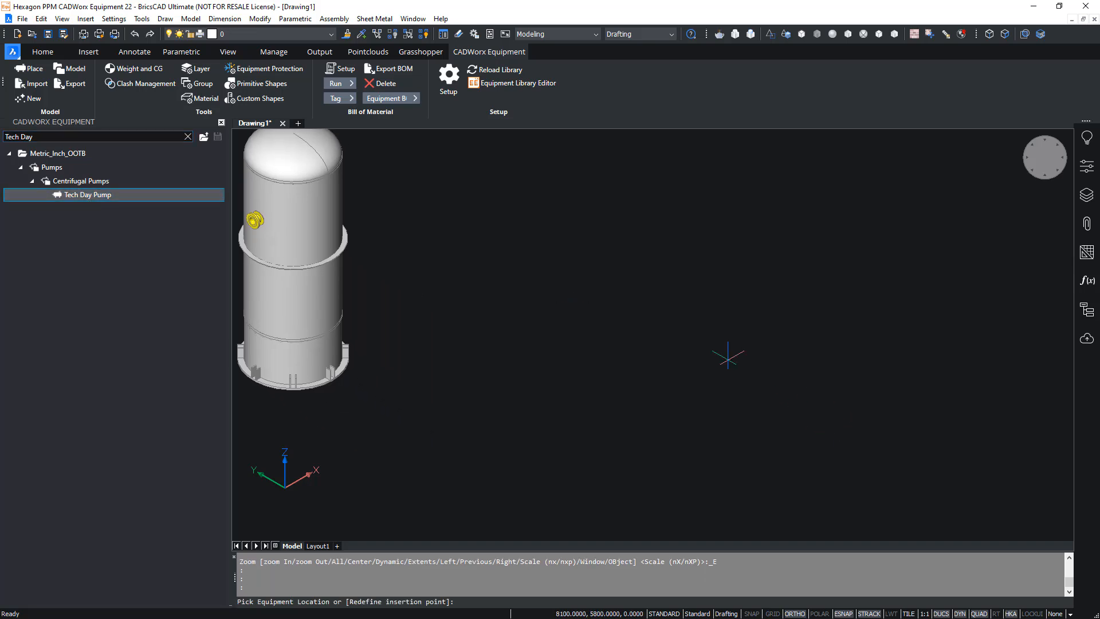
pyautogui.write('-550,500,600')
pyautogui.press('Return')
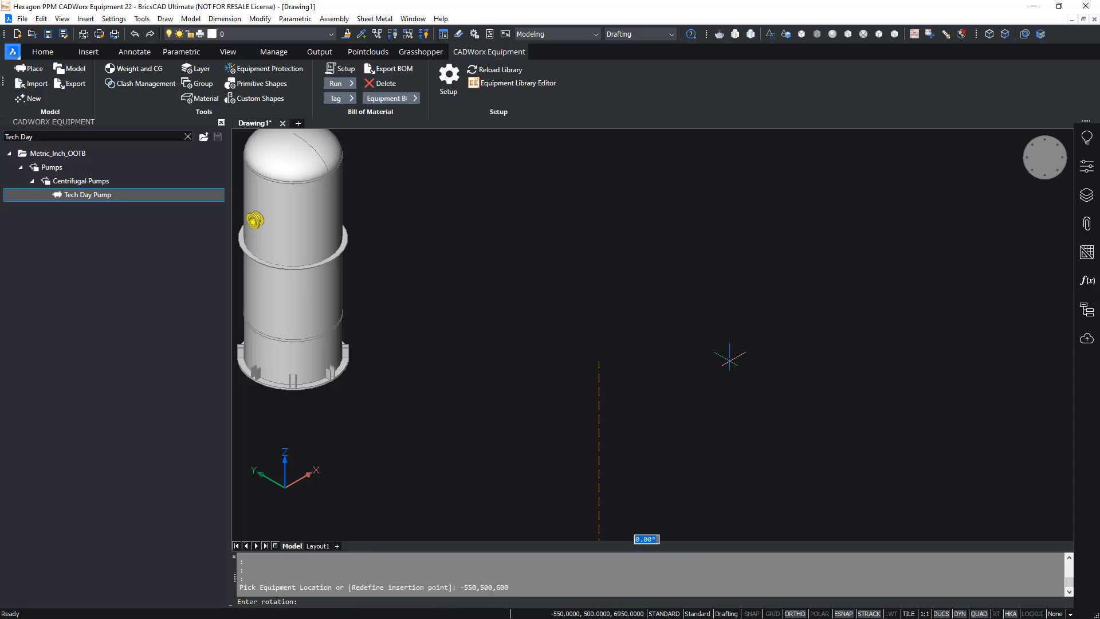
pyautogui.scroll(-4, 659, 412)
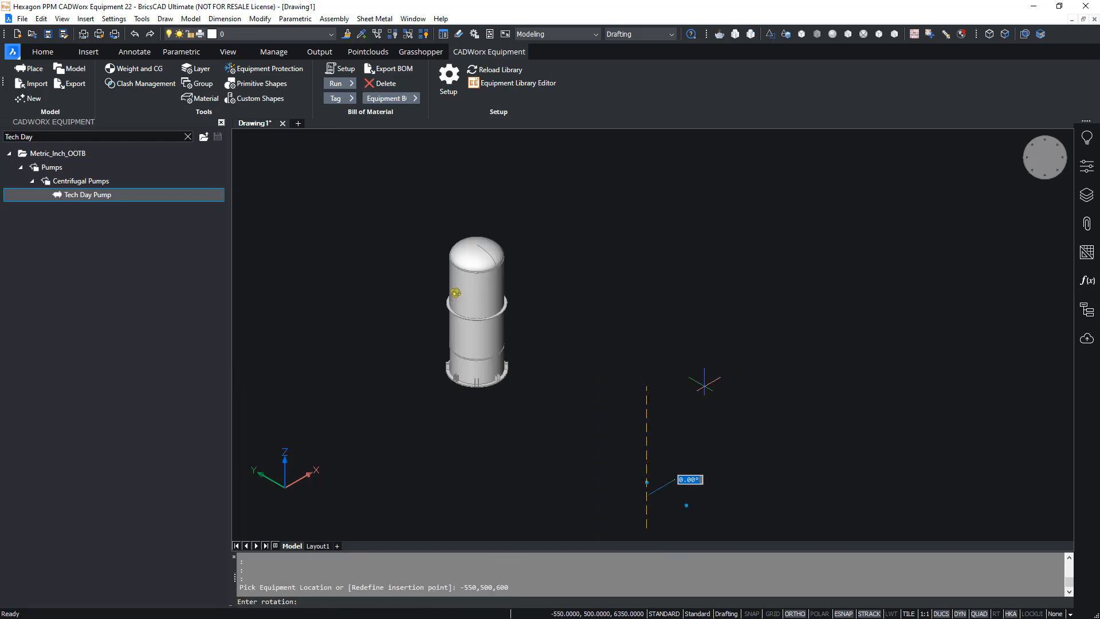
pyautogui.click(607, 455)
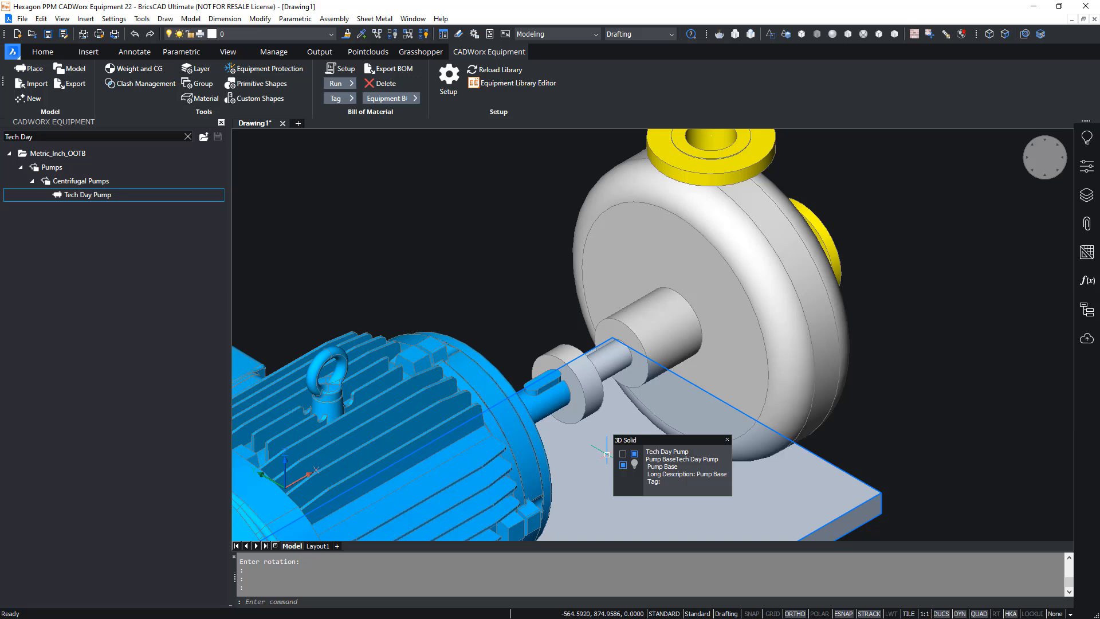
# - Examine the placed pump, its motor, coupling, nozzles and base from several sides
pyautogui.scroll(-5, 454, 229)
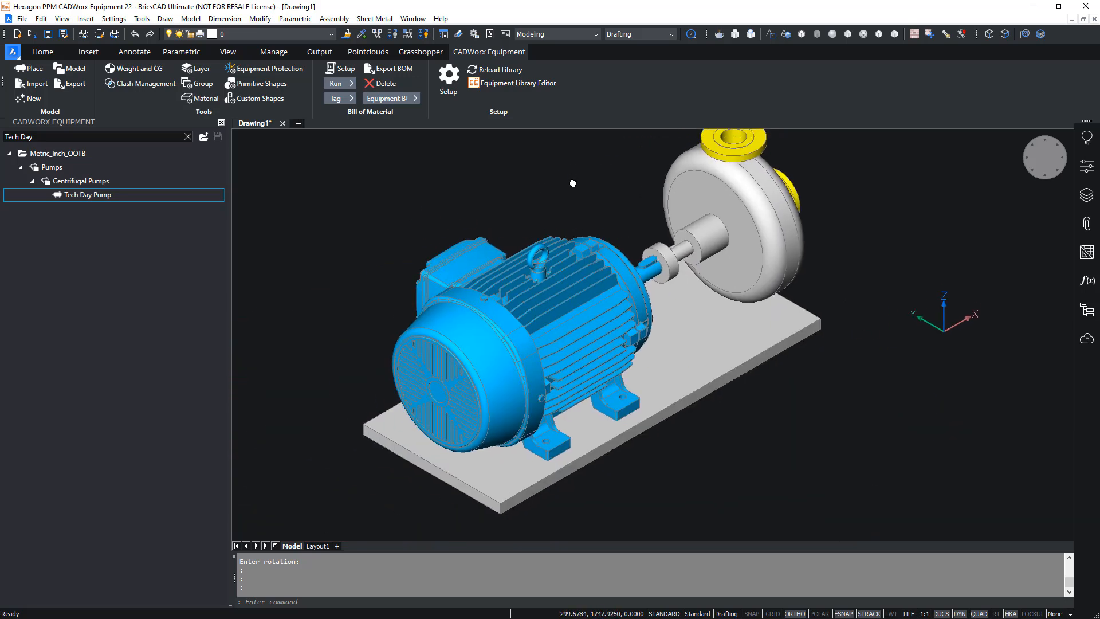
pyautogui.moveTo(573, 183); pyautogui.dragTo(570, 187, button='middle')
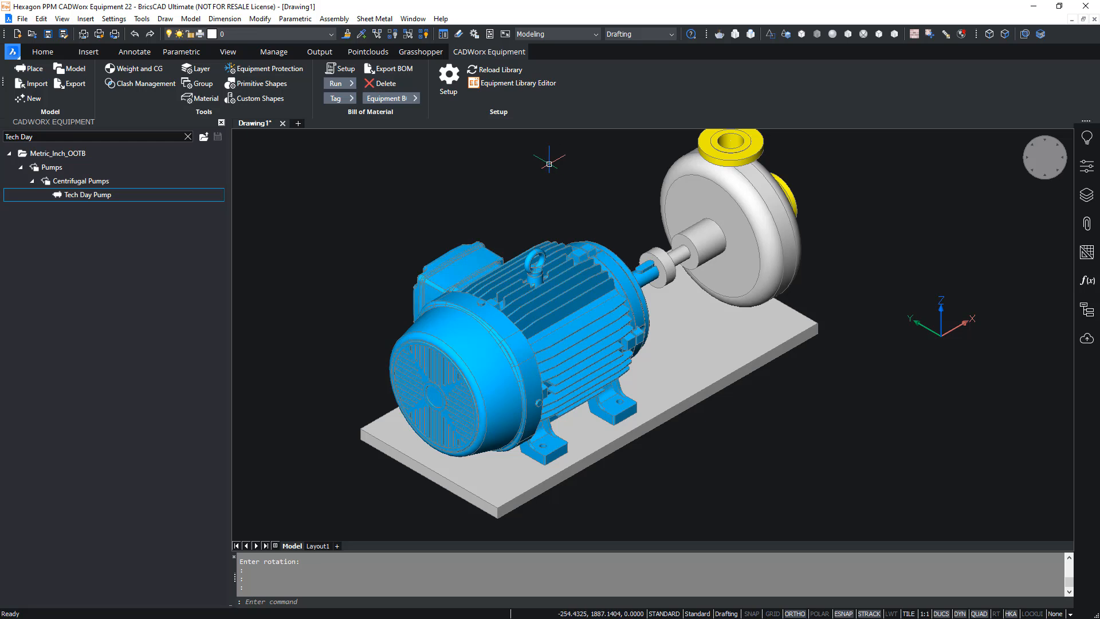
pyautogui.moveTo(482, 327)
pyautogui.scroll(-2, 343, 264)
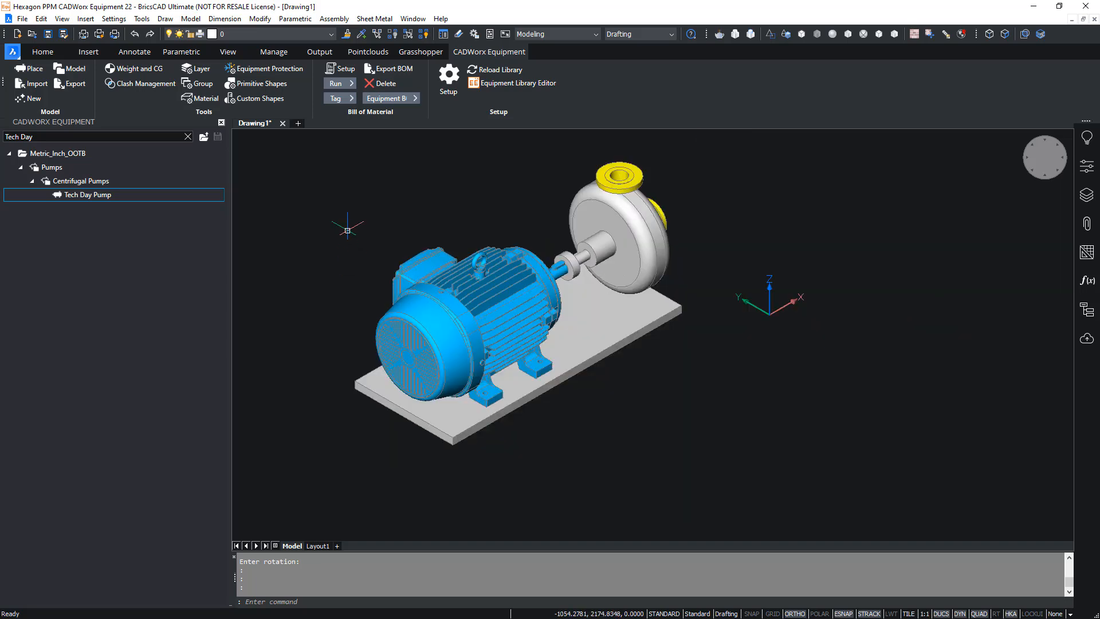
pyautogui.moveTo(338, 227); pyautogui.dragTo(474, 290, button='middle')
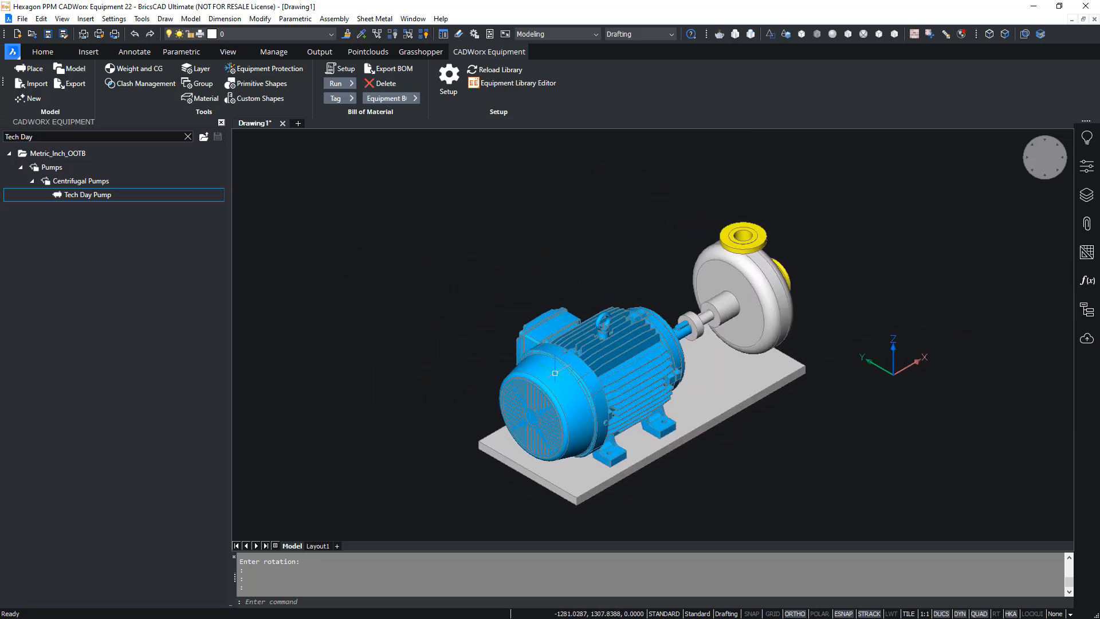
pyautogui.keyDown('shift'); pyautogui.moveTo(557, 373); pyautogui.dragTo(634, 386, button='middle'); pyautogui.keyUp('shift')
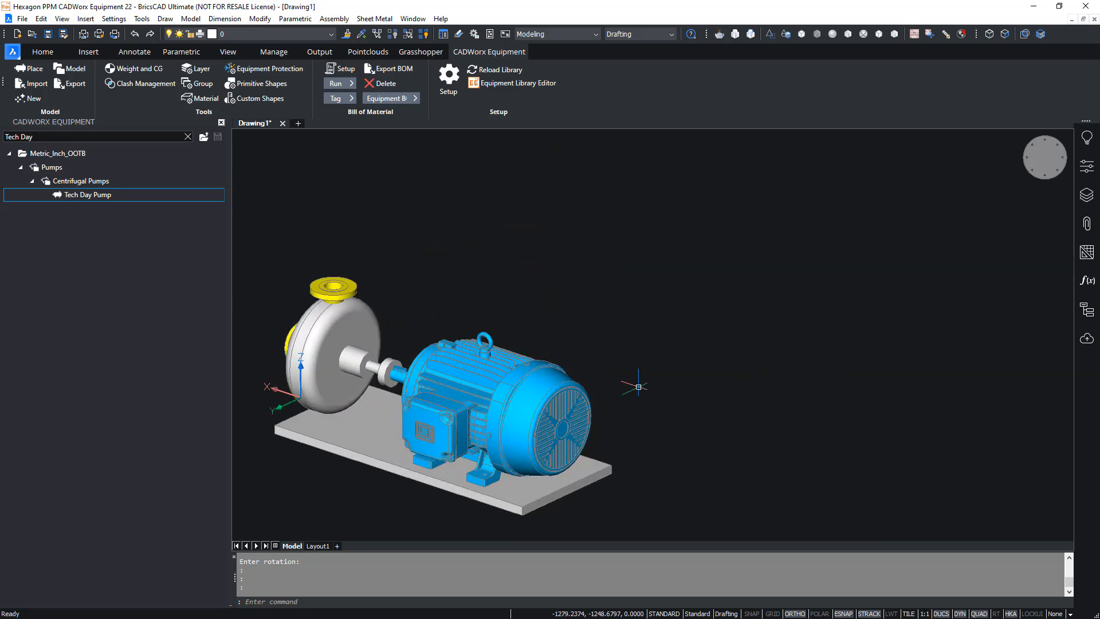
pyautogui.keyDown('shift'); pyautogui.moveTo(562, 385); pyautogui.dragTo(367, 420, button='middle'); pyautogui.keyUp('shift')
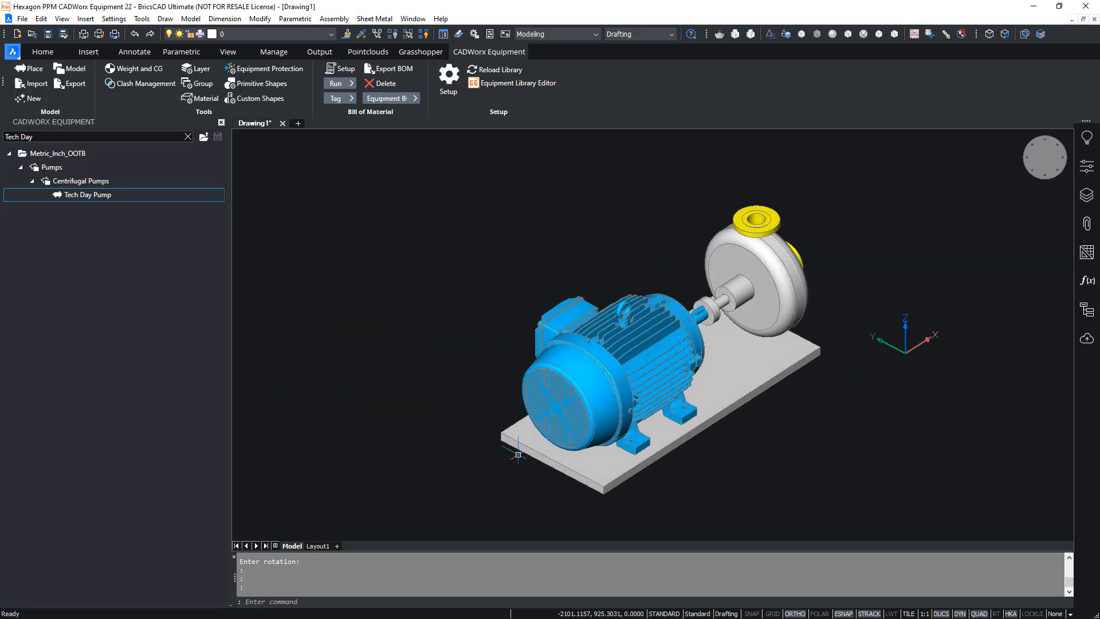
# - Copy the complete pump assembly 1500 mm away in the positive Y direction
pyautogui.scroll(-2, 638, 469)
pyautogui.scroll(-1, 820, 504)
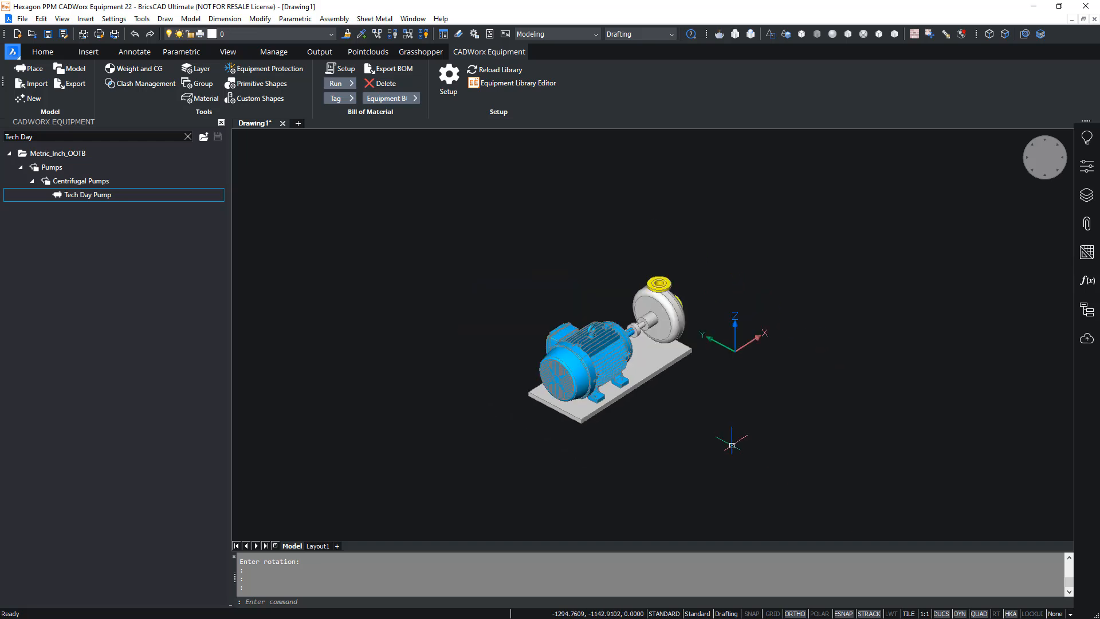
pyautogui.click(703, 467)
pyautogui.click(455, 251)
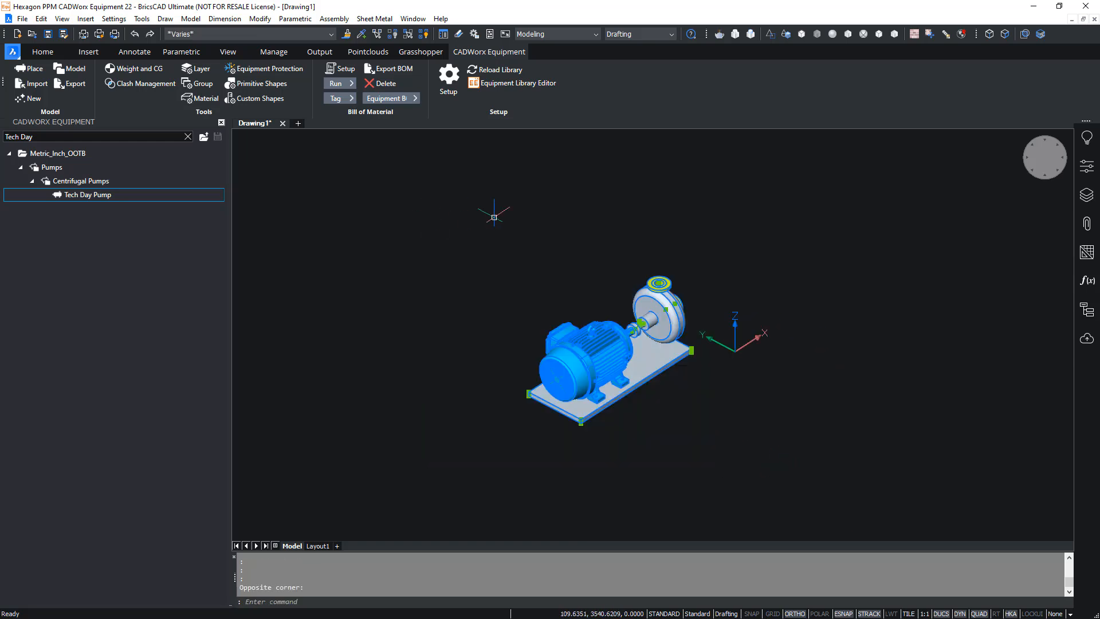
pyautogui.moveTo(622, 355)
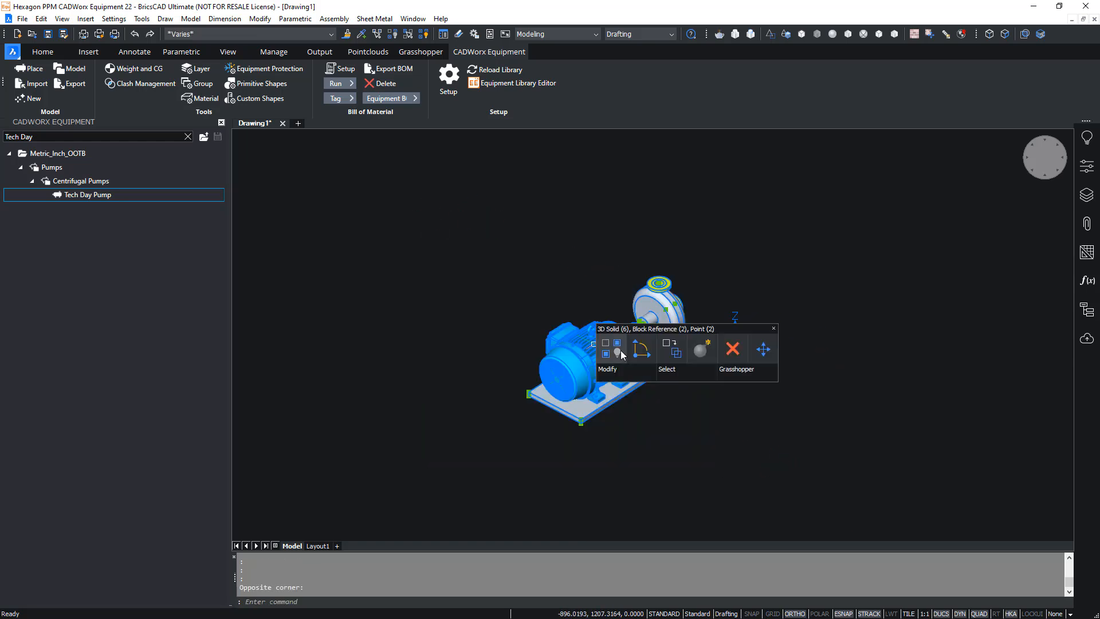
pyautogui.click(667, 356)
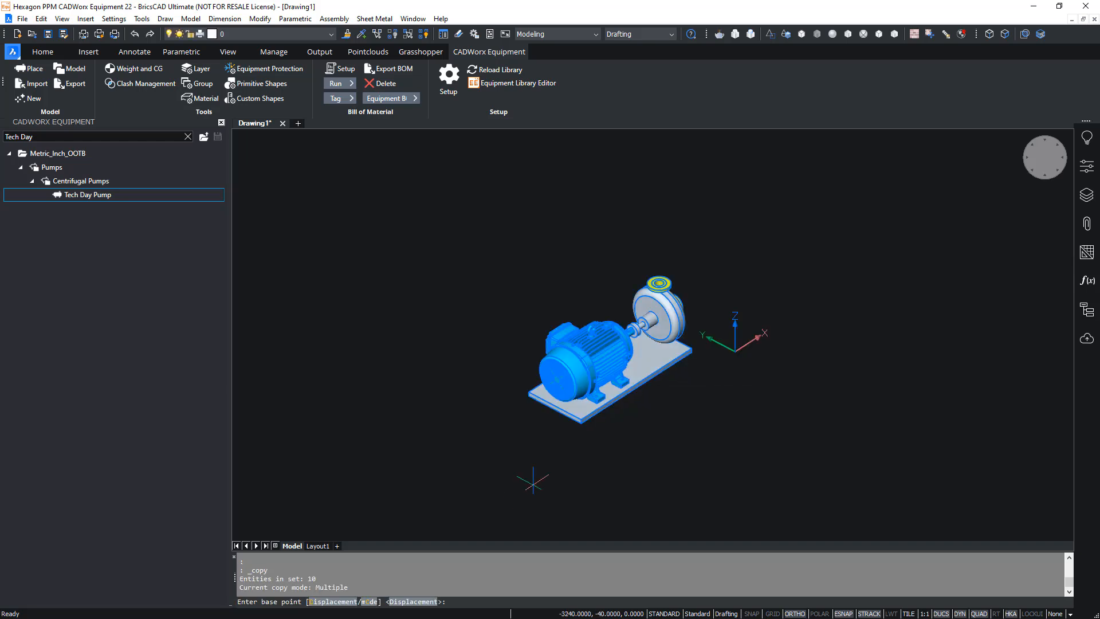
pyautogui.click(547, 476)
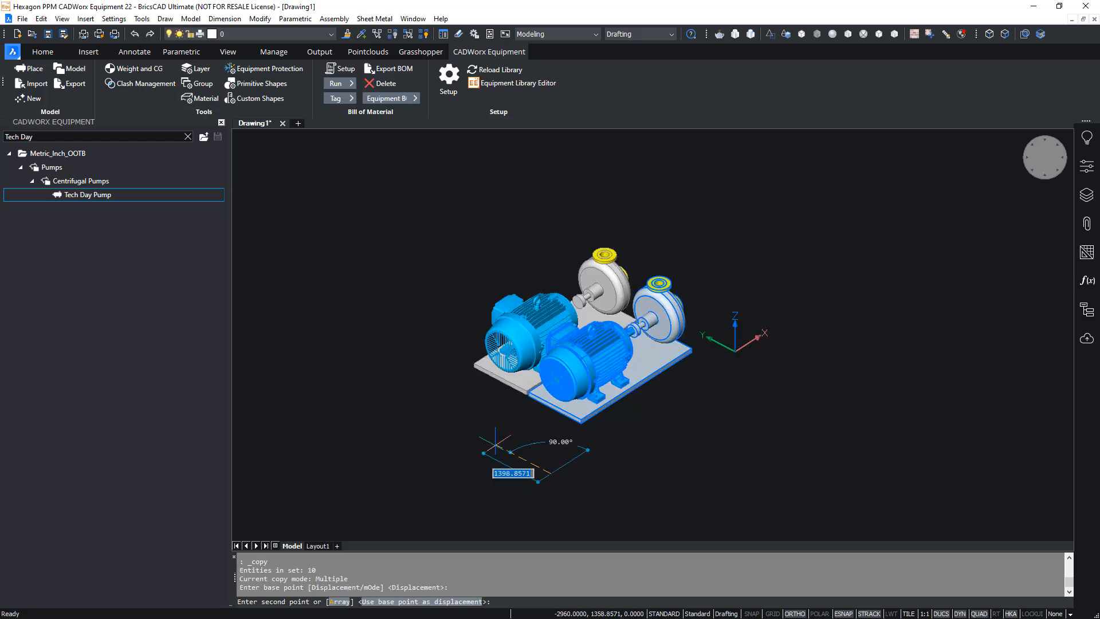
pyautogui.click(424, 411)
pyautogui.press('Return')
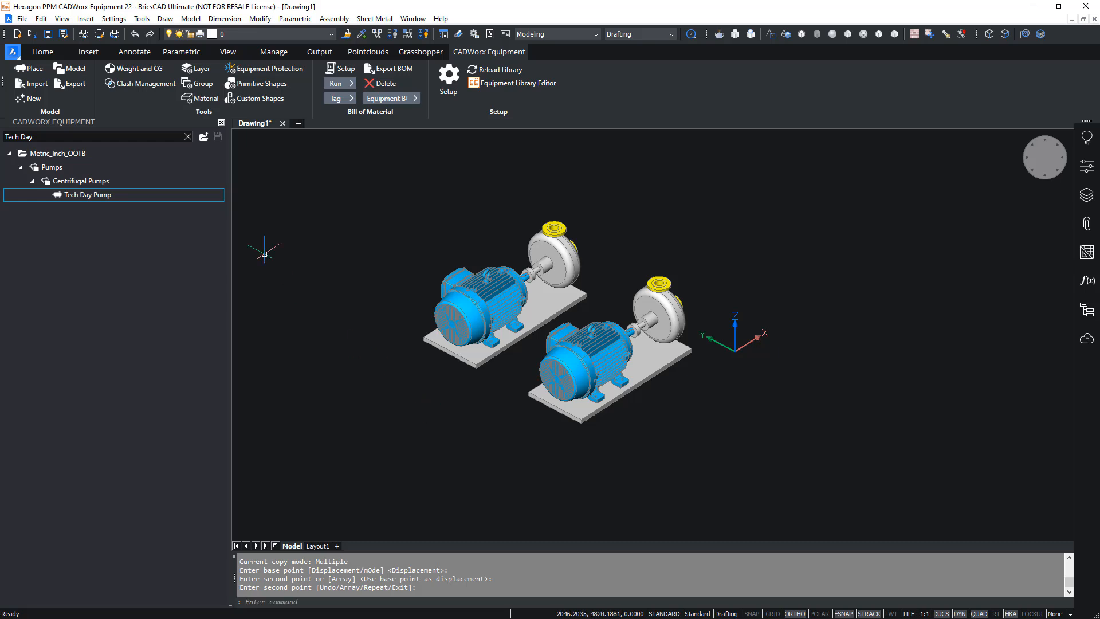
# - Save the drawing with the vessel and both pumps as Equipment.dwg in the Integration folder
pyautogui.middleClick(290, 223)
pyautogui.middleClick(290, 224)
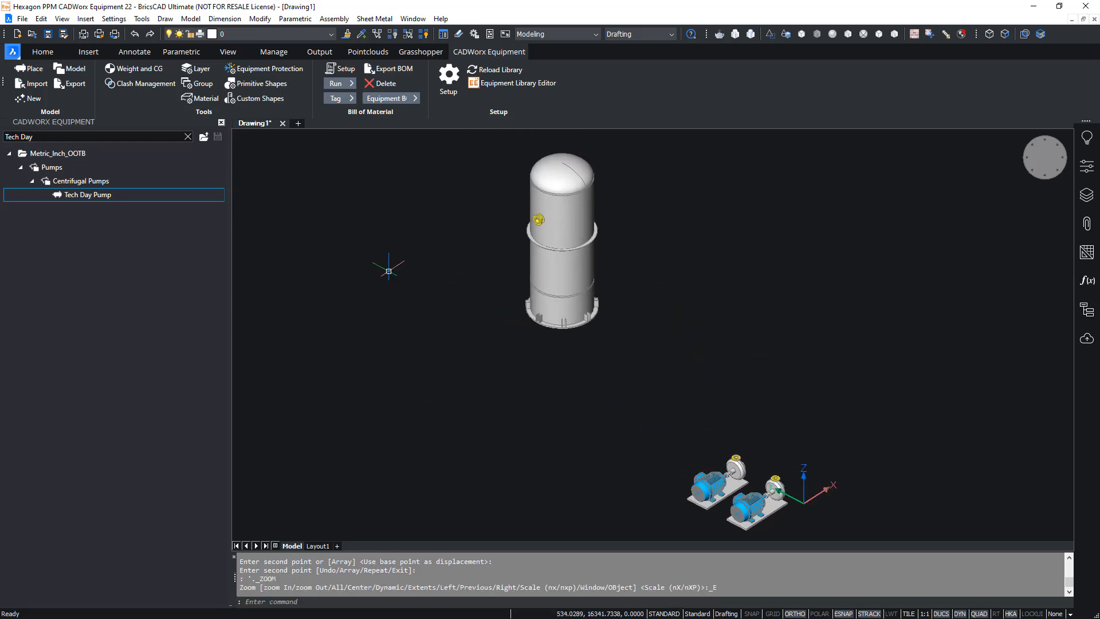
pyautogui.click(48, 34)
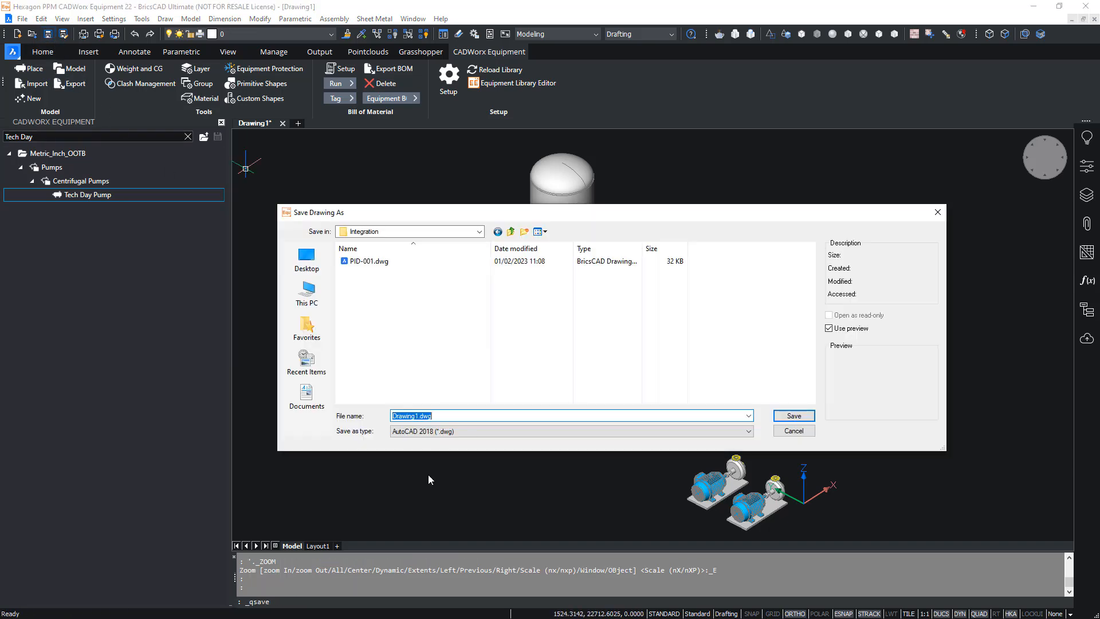
pyautogui.write('Equipment')
pyautogui.press('Return')
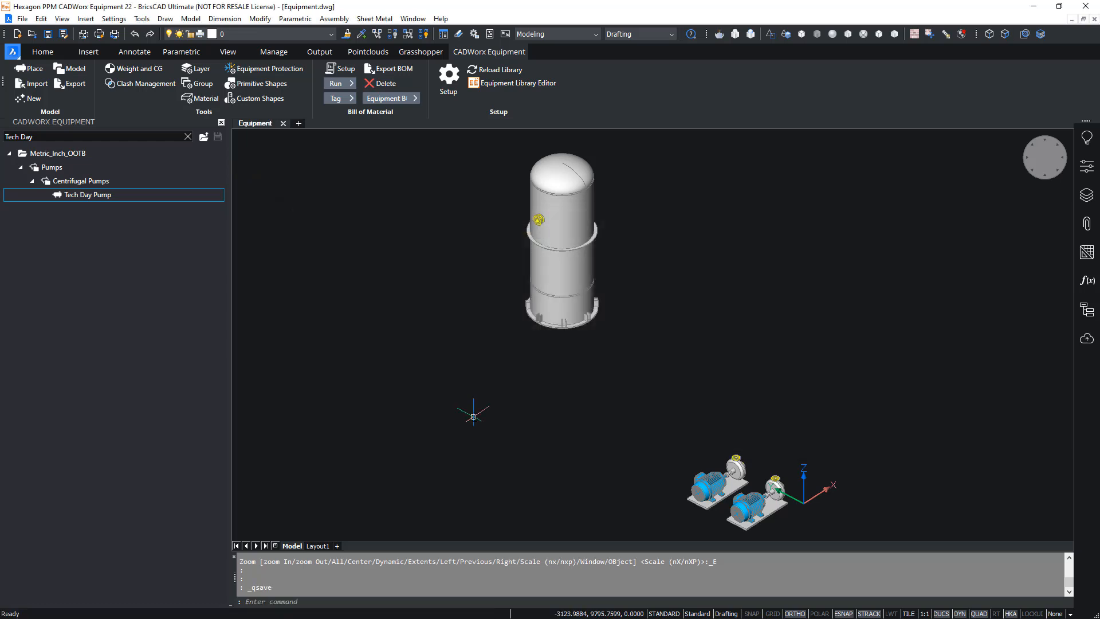